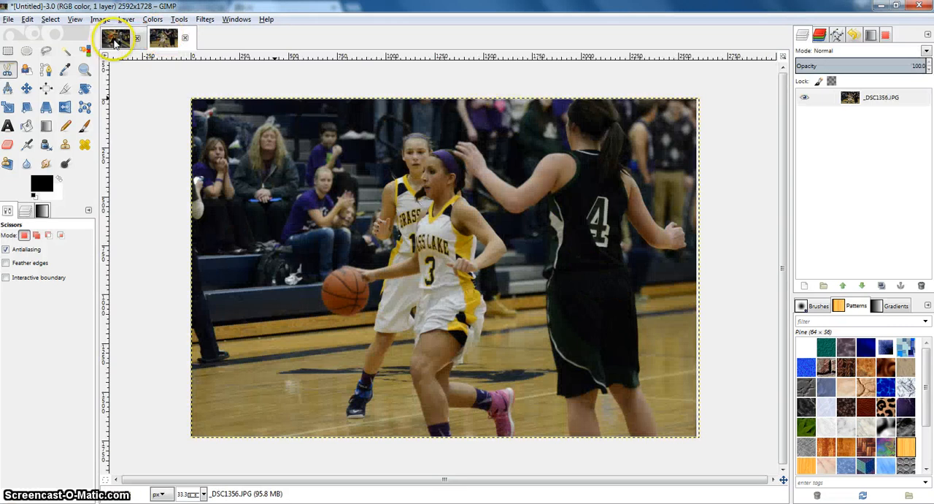
Step: Duplicate the _DSC1356.JPG basketball photo layer and rename the copy Background1
{"action": "left_click", "coordinate": [115, 41]}
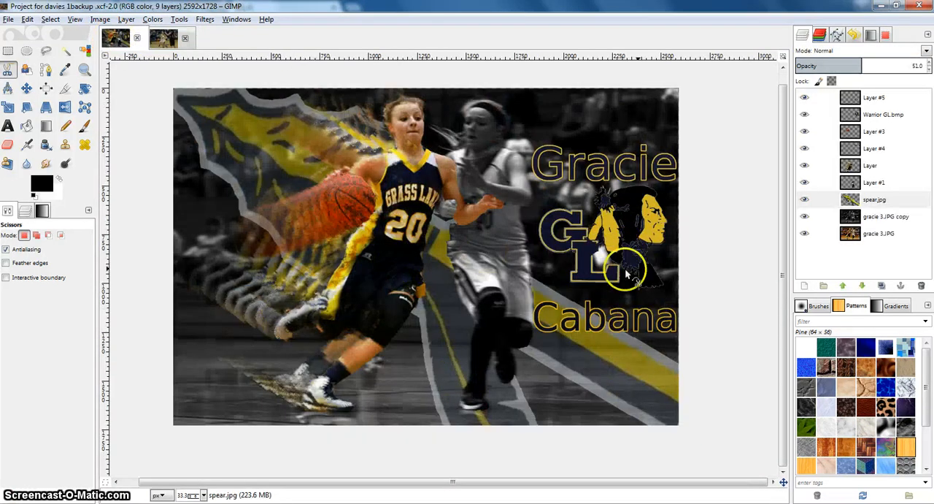
{"action": "left_click", "coordinate": [163, 40]}
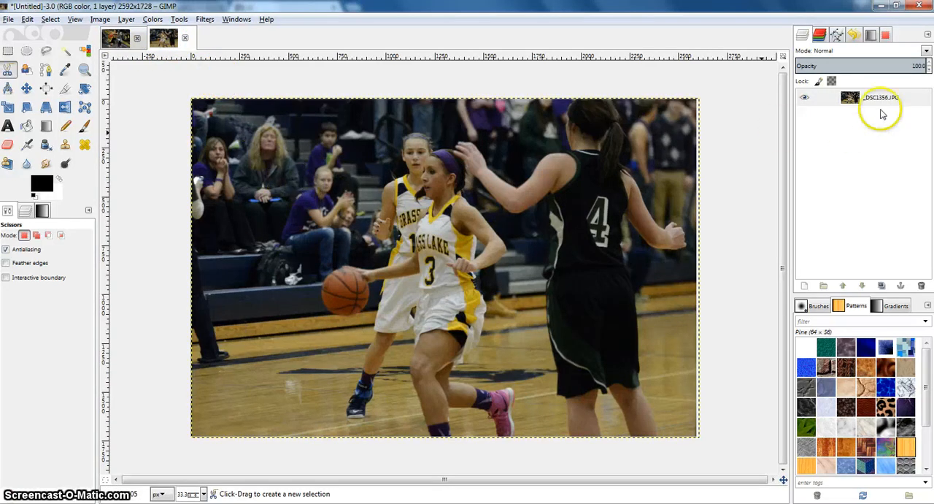
{"action": "right_click", "coordinate": [875, 101]}
{"action": "left_click", "coordinate": [810, 165]}
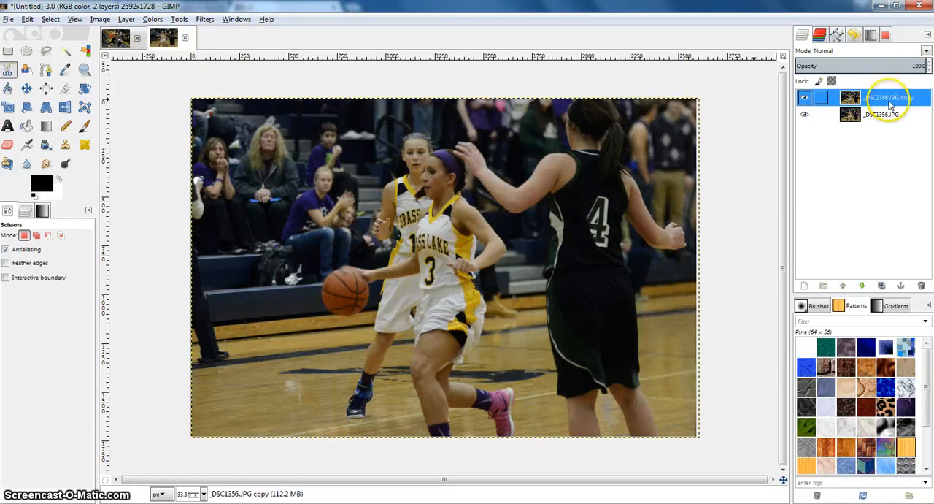
{"action": "double_click", "coordinate": [889, 98]}
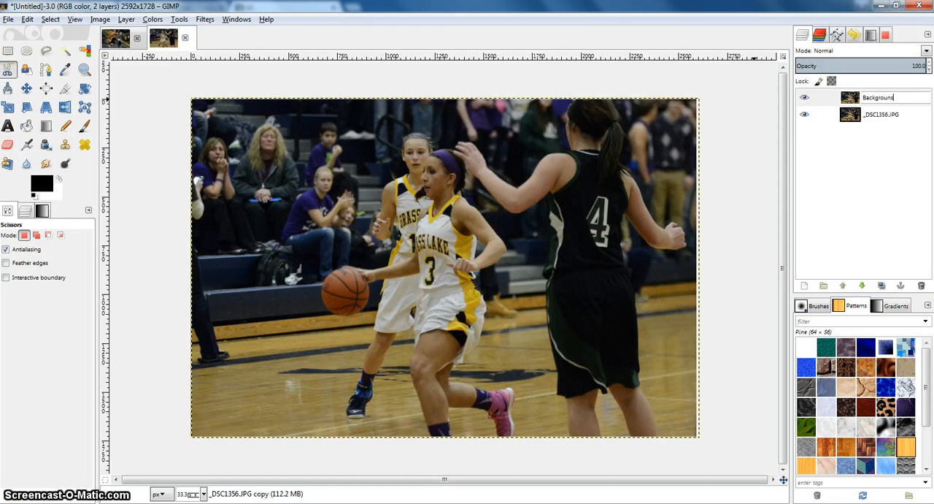
{"action": "key", "text": "Return"}
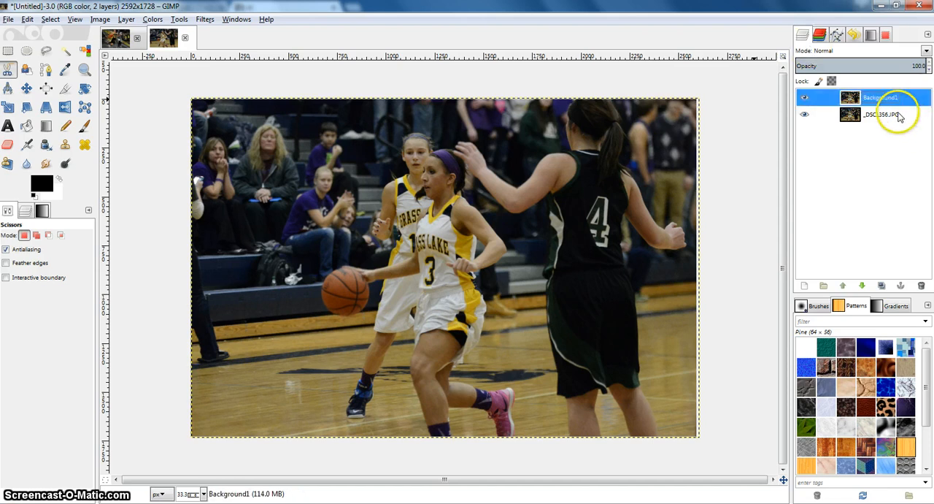
Step: Delete the original _DSC1356.JPG layer and duplicate the Background1 layer
{"action": "right_click", "coordinate": [884, 117]}
{"action": "left_click", "coordinate": [800, 214]}
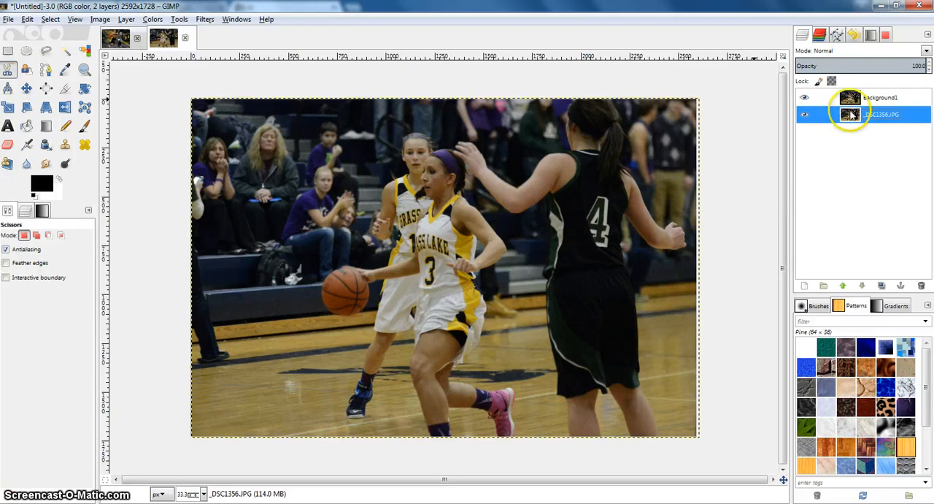
{"action": "right_click", "coordinate": [851, 98]}
{"action": "left_click", "coordinate": [792, 155]}
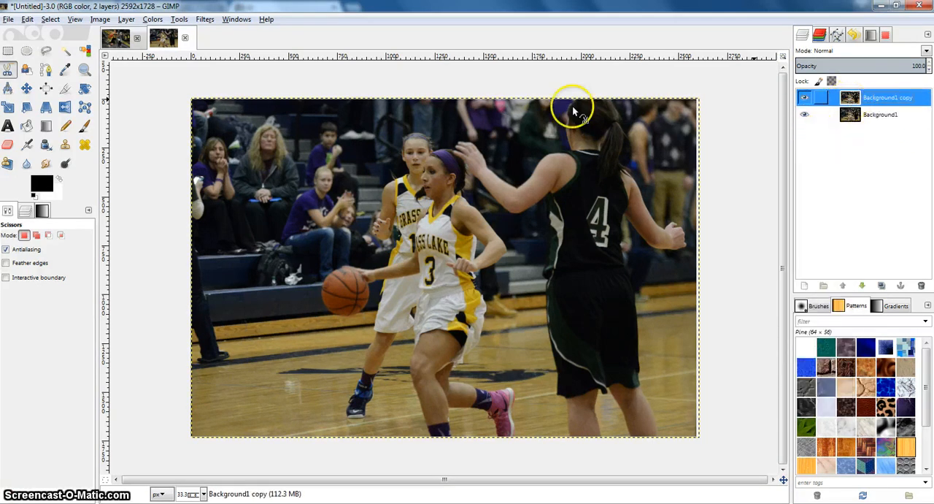
Step: Start a Scissors Select outline around the number 3 player, from the top of her headband down the forehead to just below the nose
{"action": "scroll", "coordinate": [435, 267], "scroll_direction": "up", "scroll_amount": 2}
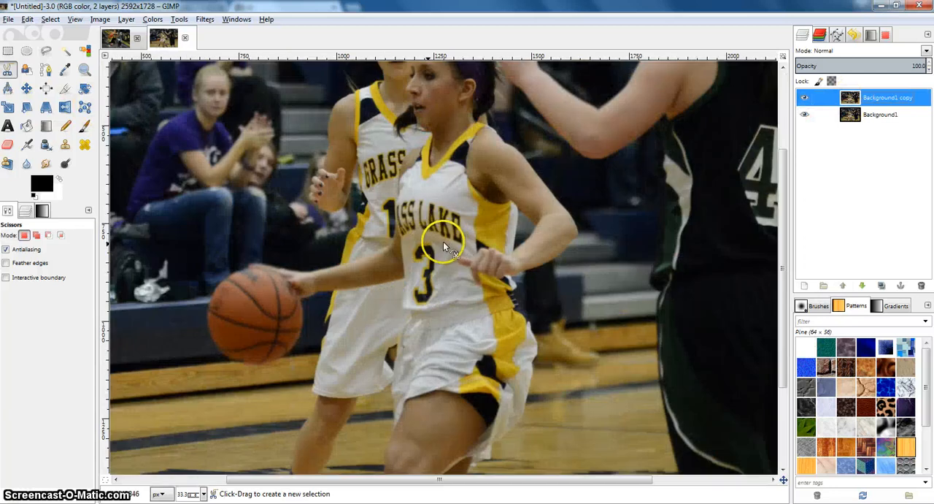
{"action": "left_click_drag", "start_coordinate": [446, 226], "coordinate": [446, 304]}
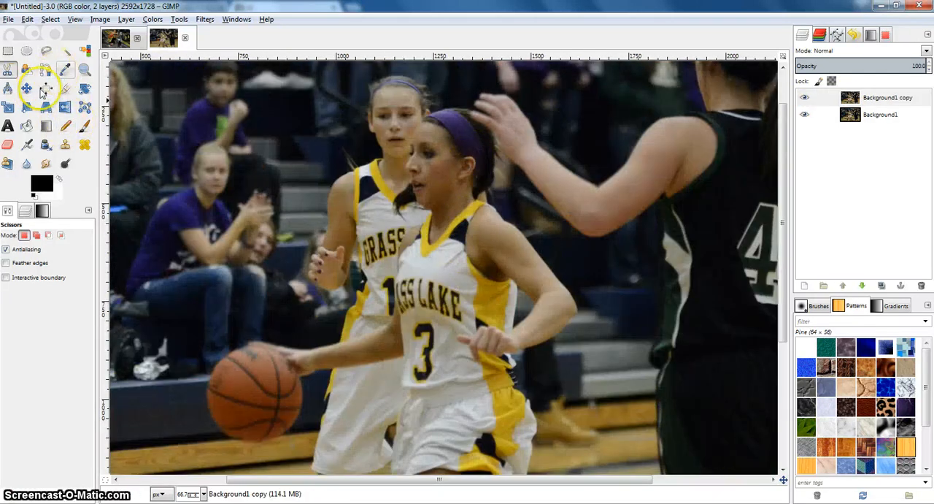
{"action": "left_click", "coordinate": [467, 109]}
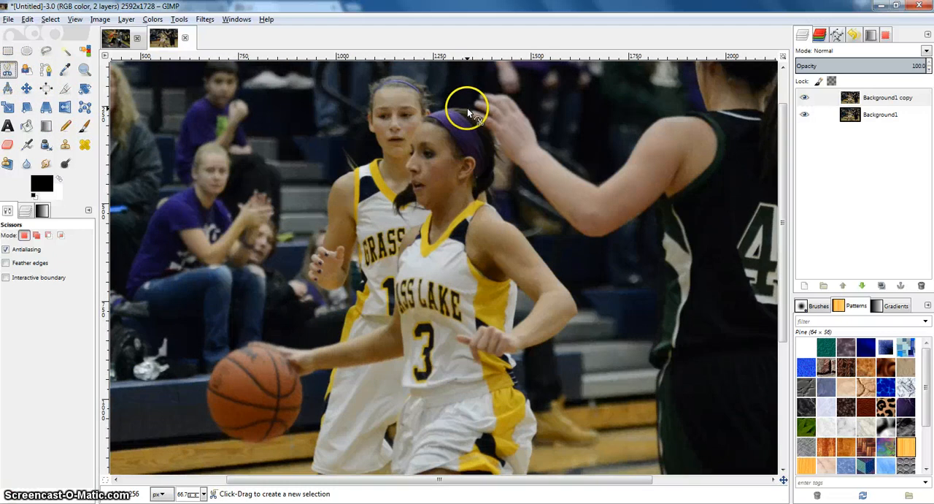
{"action": "left_click", "coordinate": [448, 108]}
{"action": "left_click", "coordinate": [434, 112]}
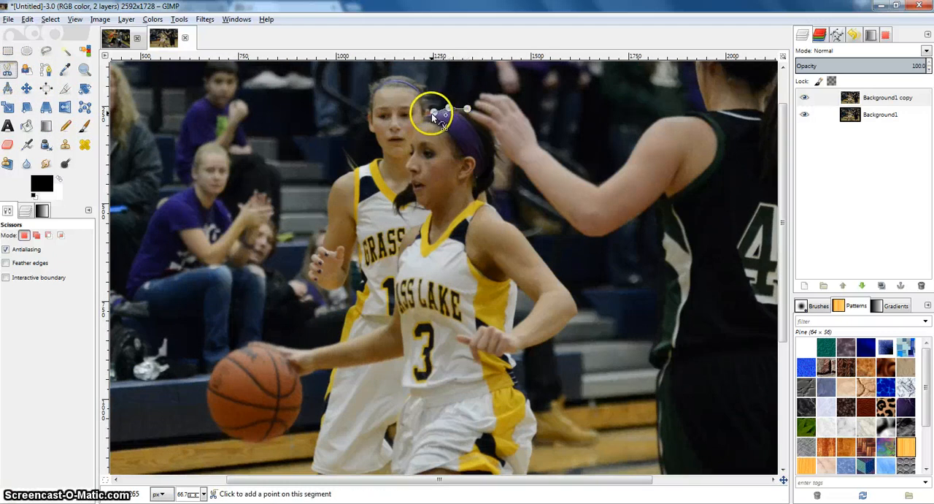
{"action": "left_click", "coordinate": [422, 119]}
{"action": "left_click", "coordinate": [415, 132]}
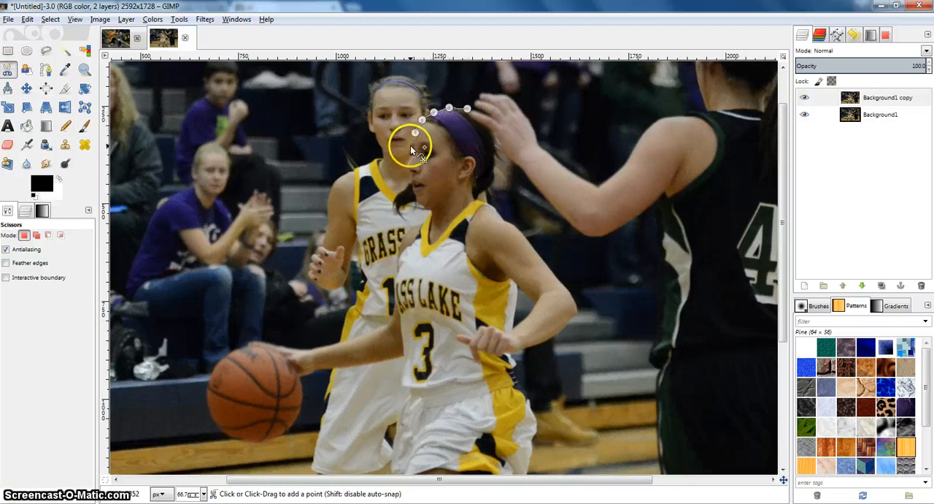
{"action": "left_click", "coordinate": [410, 146]}
{"action": "left_click", "coordinate": [410, 156]}
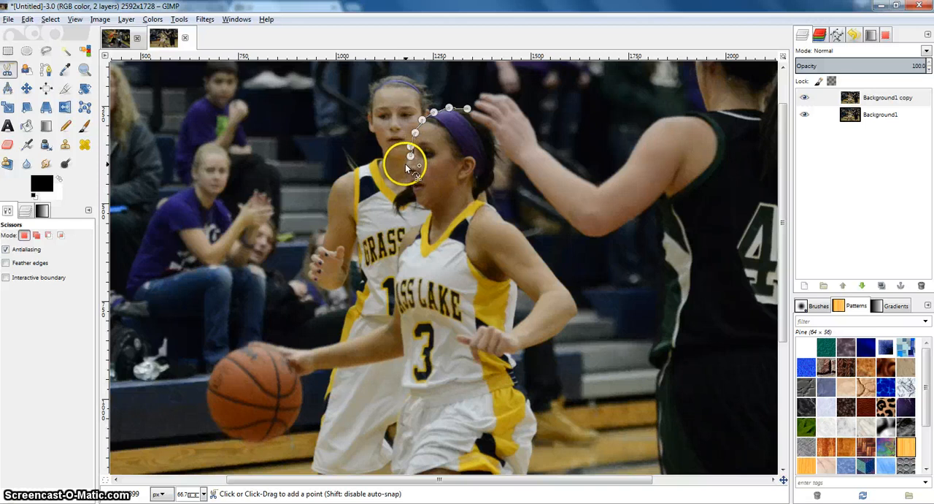
{"action": "left_click", "coordinate": [405, 167]}
{"action": "left_click", "coordinate": [411, 173]}
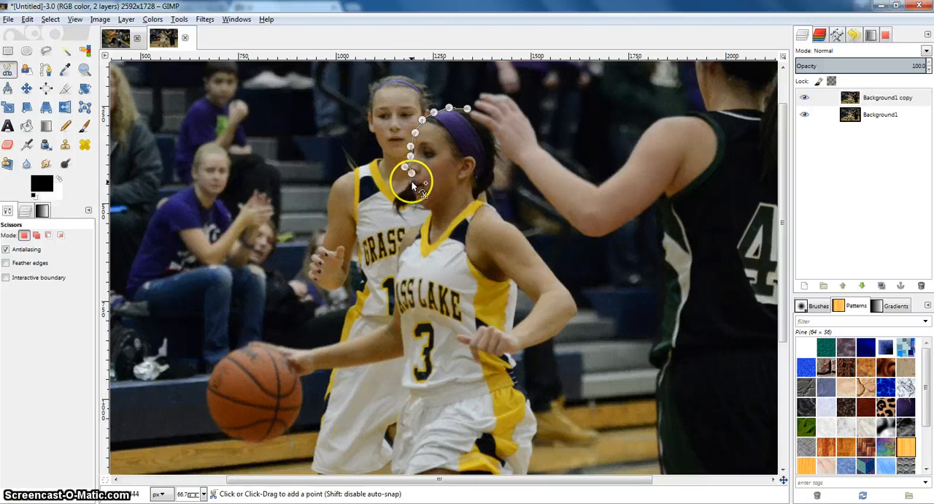
Step: Continue the scissors outline past the player's mouth, around the loose hair below her chin and down the neck to the jersey collar
{"action": "left_click", "coordinate": [411, 184]}
{"action": "left_click", "coordinate": [400, 192]}
{"action": "left_click", "coordinate": [394, 200]}
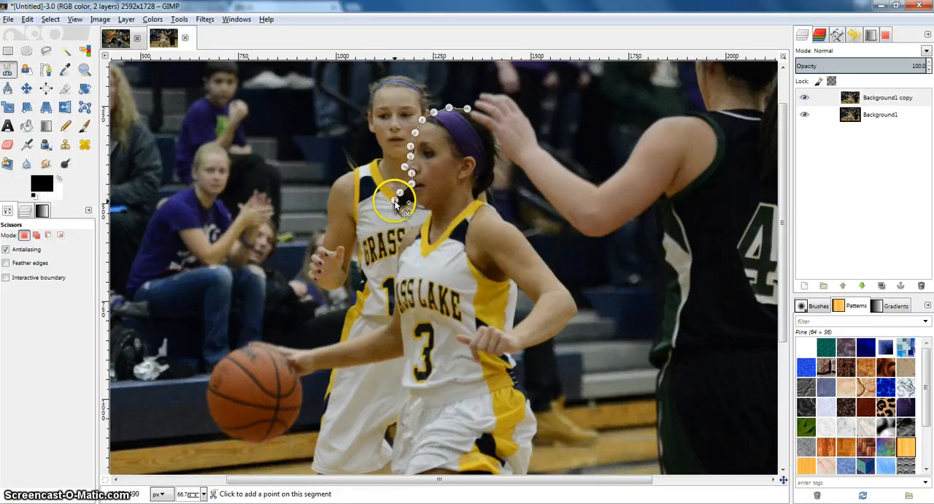
{"action": "left_click", "coordinate": [392, 207]}
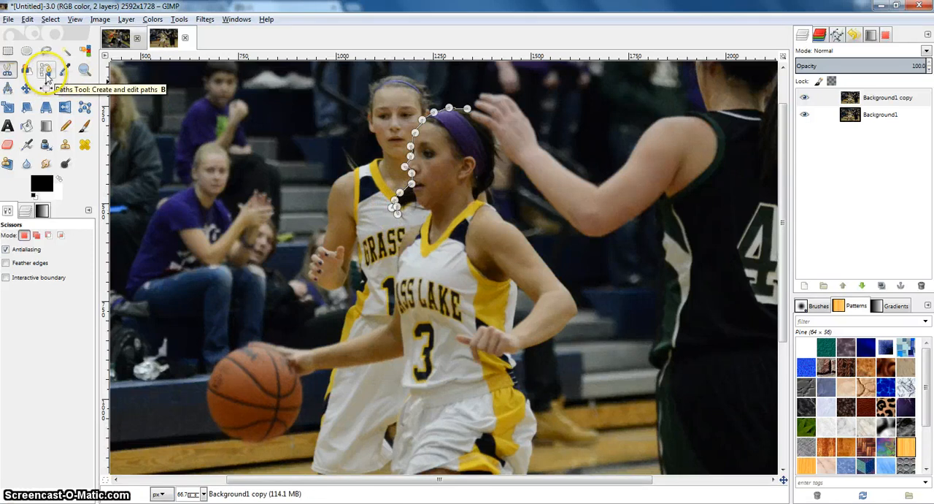
{"action": "left_click", "coordinate": [417, 202]}
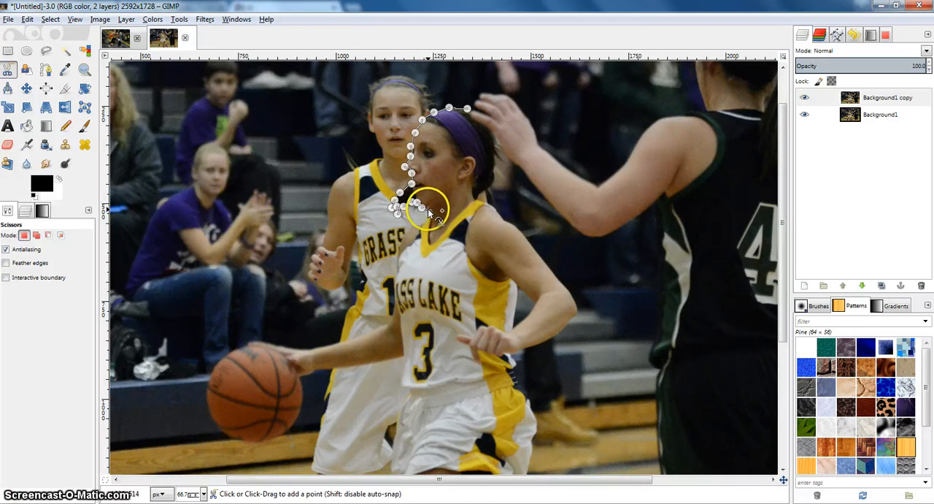
{"action": "left_click", "coordinate": [427, 208]}
{"action": "left_click", "coordinate": [423, 221]}
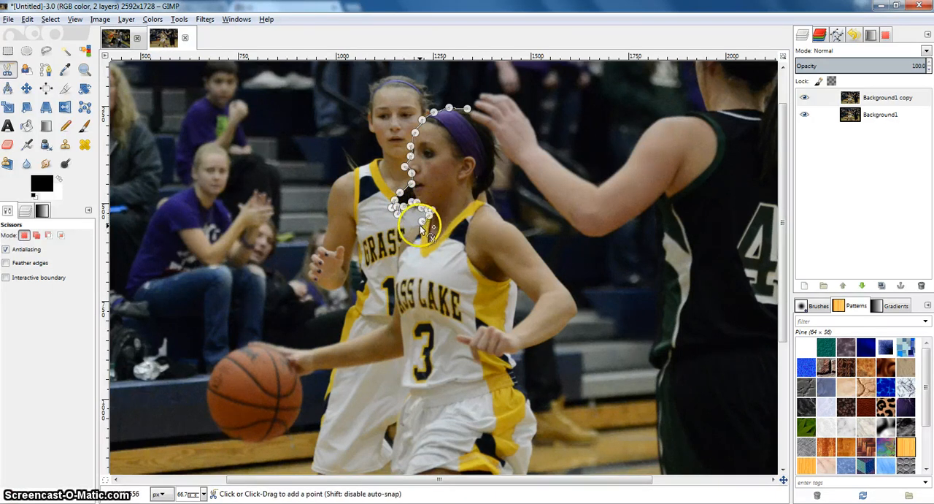
{"action": "left_click", "coordinate": [421, 227]}
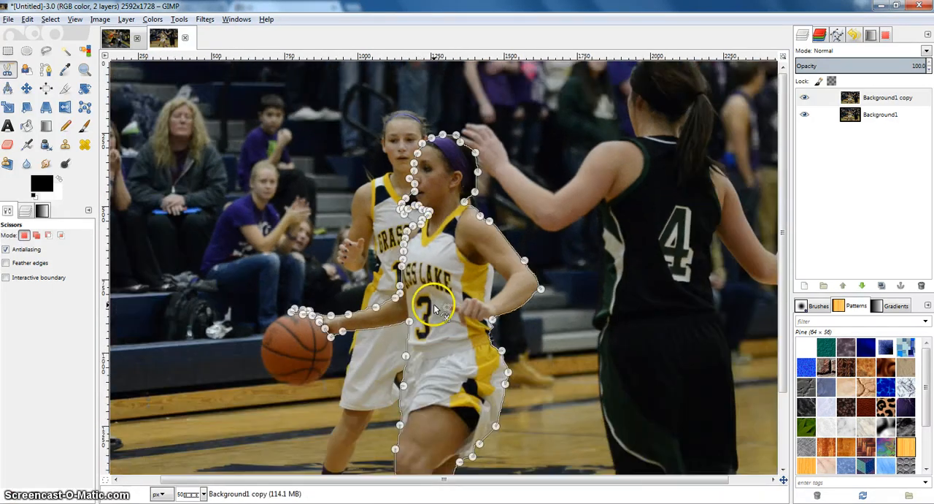
Step: Convert the closed scissors outline around the number 3 player into a selection
{"action": "left_click", "coordinate": [462, 250]}
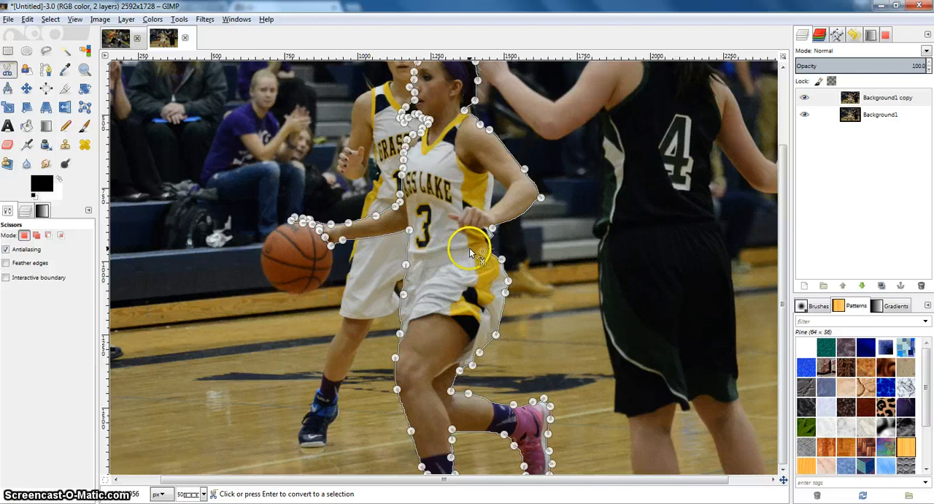
{"action": "scroll", "coordinate": [471, 252], "scroll_direction": "up", "scroll_amount": 3}
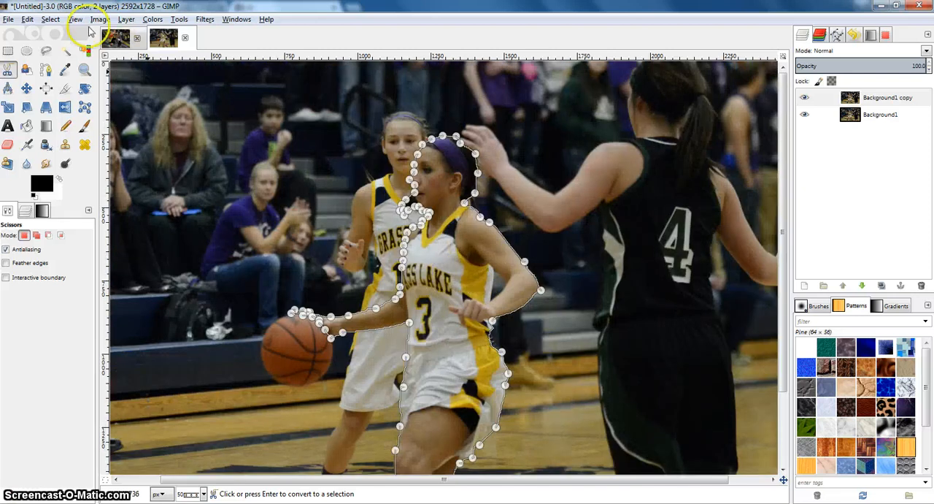
{"action": "left_click", "coordinate": [451, 266]}
{"action": "scroll", "coordinate": [459, 205], "scroll_direction": "down", "scroll_amount": 3}
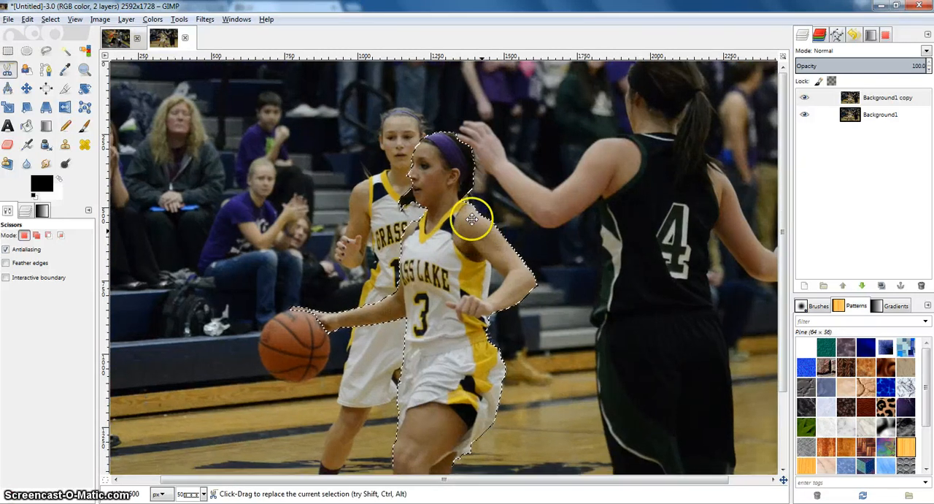
{"action": "scroll", "coordinate": [511, 234], "scroll_direction": "right", "scroll_amount": 3}
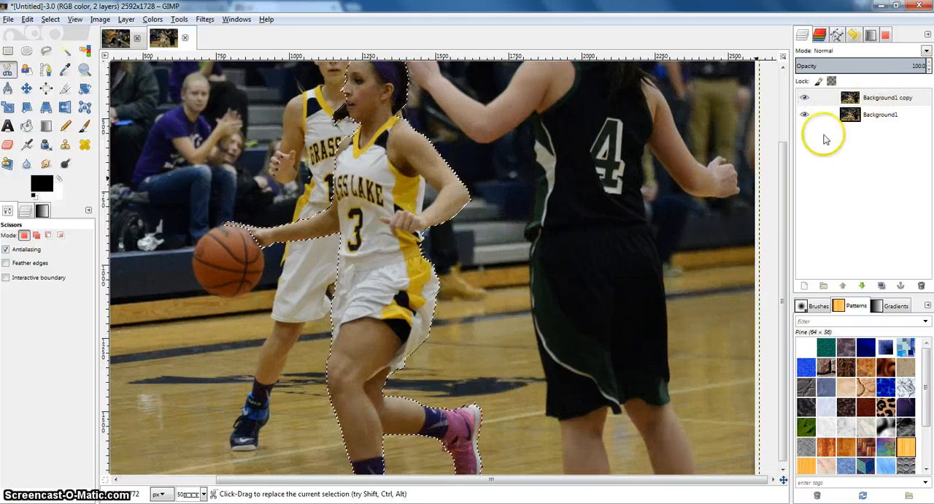
Step: Copy the selected player from the Background1 copy layer and add a new transparent layer
{"action": "left_click", "coordinate": [873, 99]}
{"action": "key", "text": "ctrl+c"}
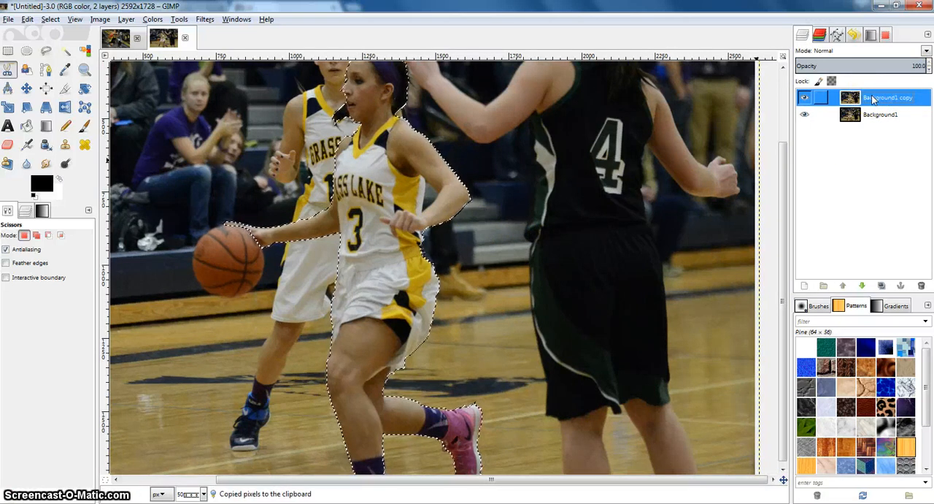
{"action": "left_click", "coordinate": [804, 285]}
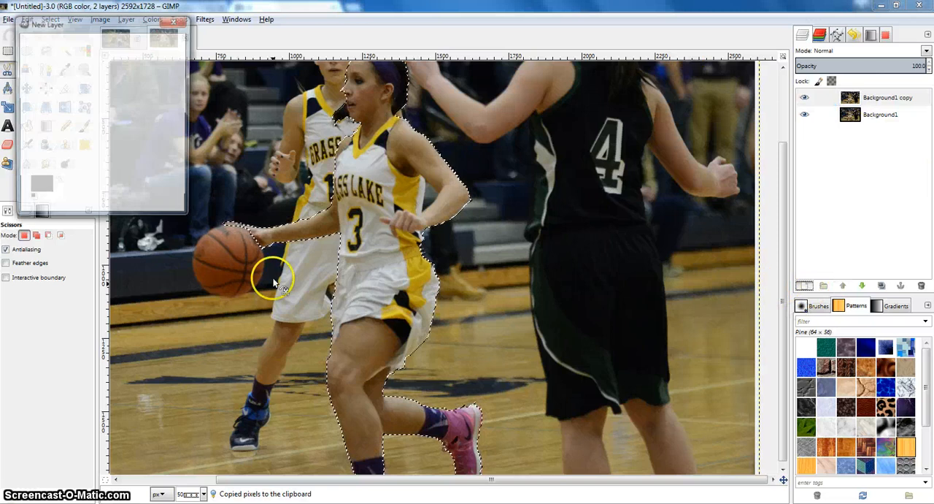
{"action": "left_click", "coordinate": [99, 199]}
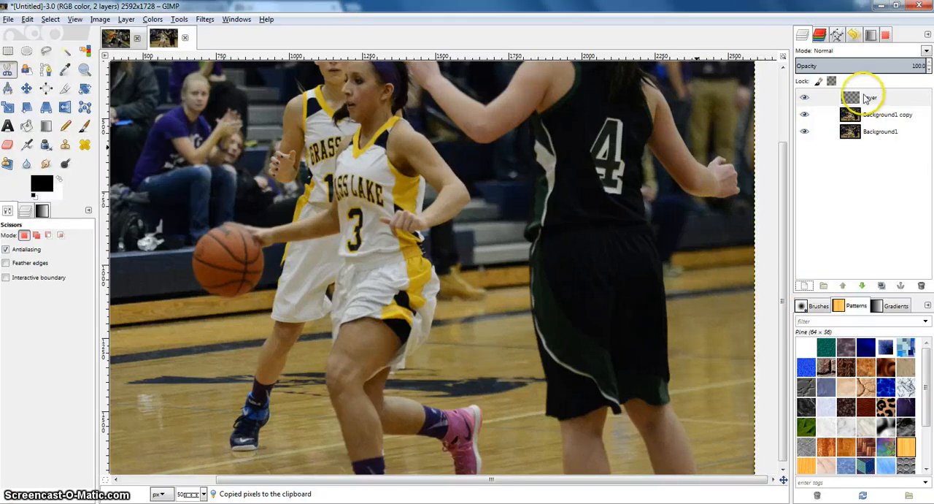
Step: Paste the copied player onto the new transparent layer and anchor the floating selection
{"action": "left_click", "coordinate": [866, 98]}
{"action": "key", "text": "ctrl+v"}
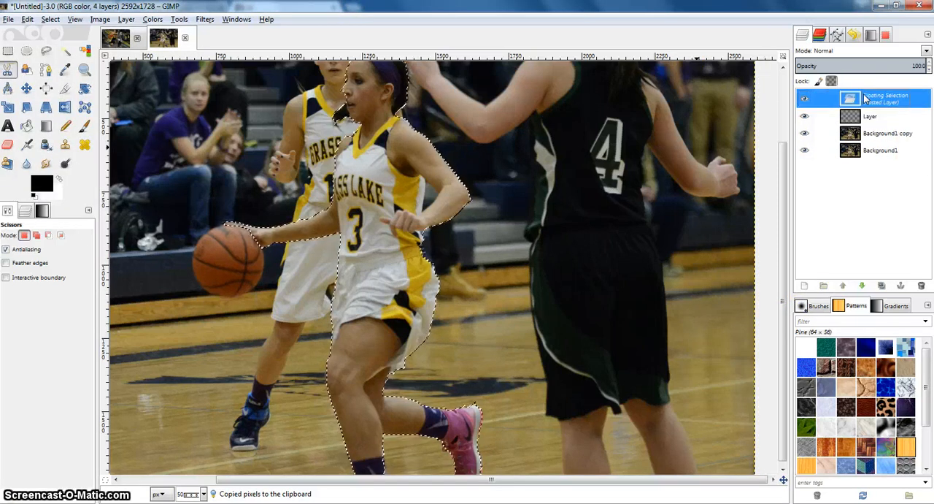
{"action": "right_click", "coordinate": [867, 98]}
{"action": "left_click", "coordinate": [792, 166]}
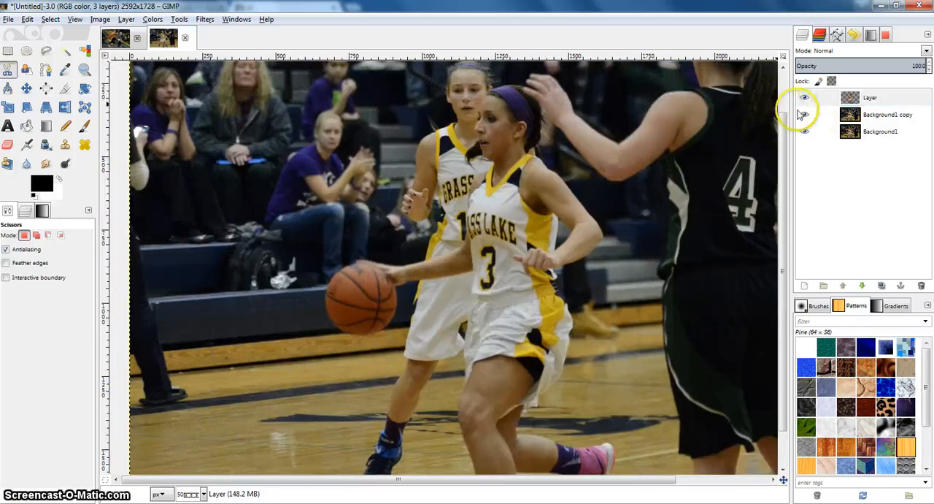
Step: Hide the Background1 and Background1 copy layers, leaving only the cut-out player's layer visible
{"action": "left_click", "coordinate": [805, 132]}
{"action": "scroll", "coordinate": [636, 177], "scroll_direction": "down", "scroll_amount": 1}
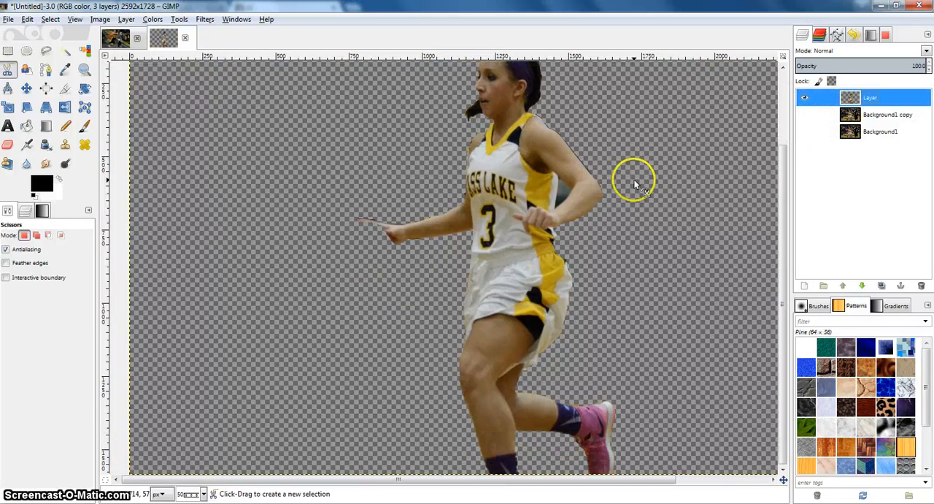
{"action": "scroll", "coordinate": [610, 198], "scroll_direction": "up", "scroll_amount": 3}
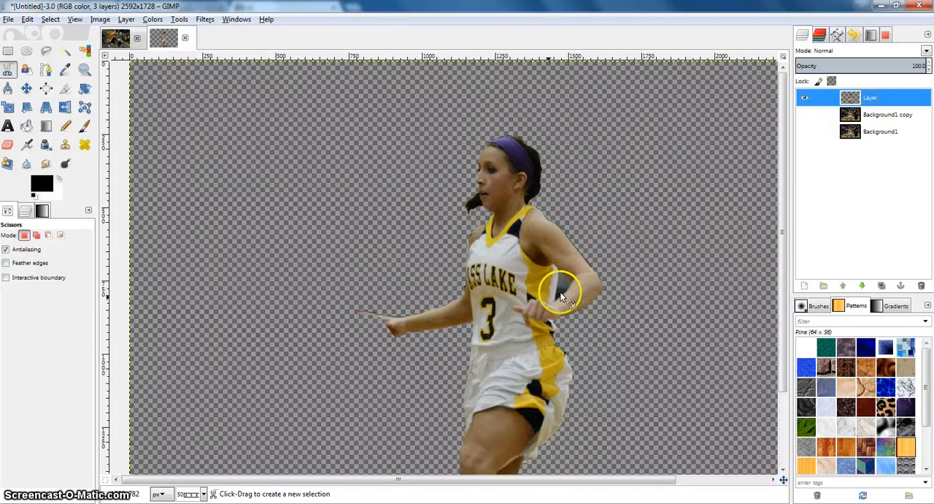
Step: Erase the leftover background in the gap between the player's bent arm and her jersey with the Eraser
{"action": "scroll", "coordinate": [566, 286], "scroll_direction": "up", "scroll_amount": 2}
{"action": "scroll", "coordinate": [556, 271], "scroll_direction": "up", "scroll_amount": 2}
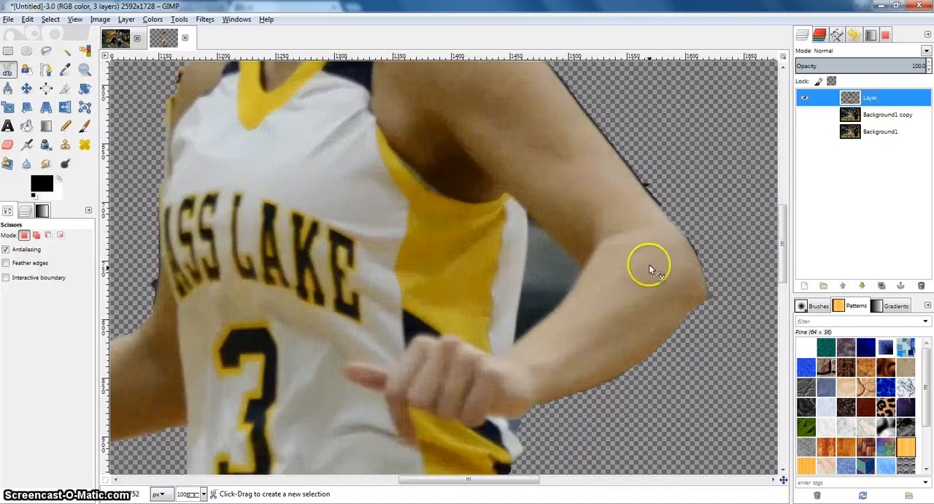
{"action": "left_click", "coordinate": [7, 127]}
{"action": "left_click", "coordinate": [8, 145]}
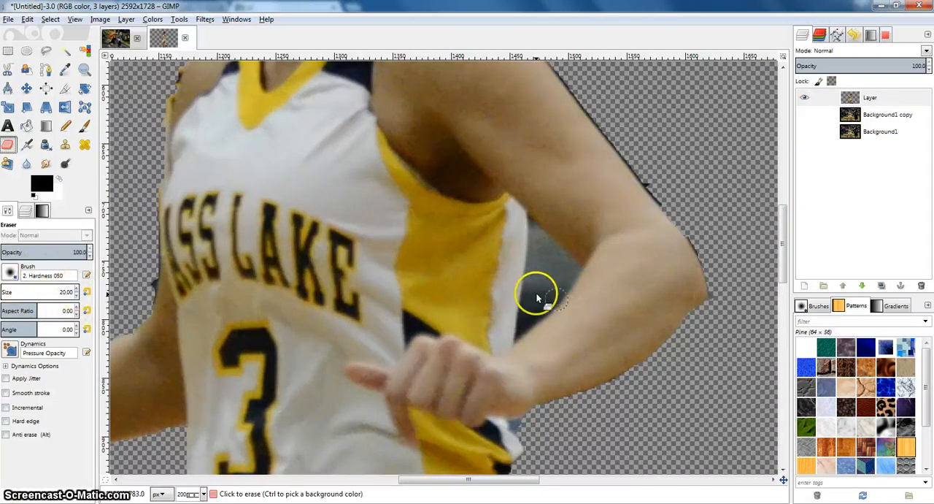
{"action": "mouse_move", "coordinate": [537, 292]}
{"action": "left_mouse_down"}
{"action": "mouse_move", "coordinate": [532, 316]}
{"action": "mouse_move", "coordinate": [534, 227]}
{"action": "mouse_move", "coordinate": [572, 271]}
{"action": "mouse_move", "coordinate": [555, 304]}
{"action": "left_mouse_up"}
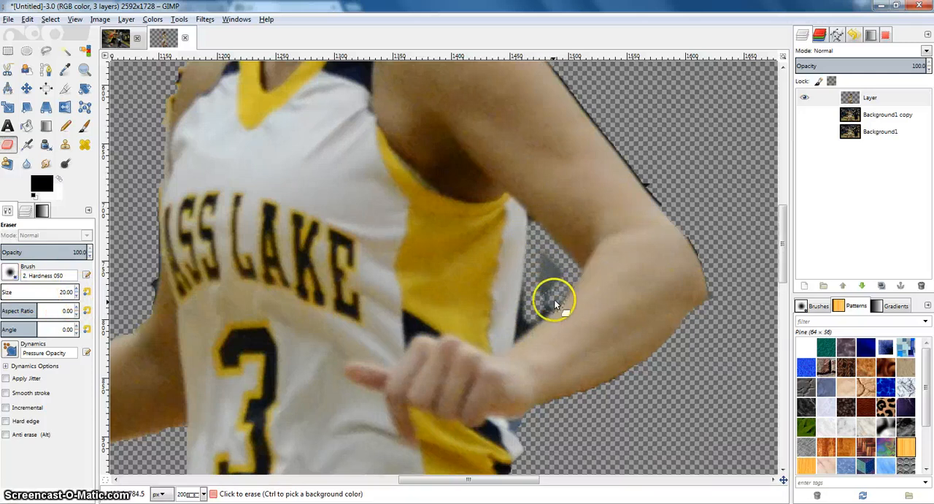
{"action": "mouse_move", "coordinate": [536, 261]}
{"action": "left_mouse_down"}
{"action": "mouse_move", "coordinate": [545, 248]}
{"action": "mouse_move", "coordinate": [555, 292]}
{"action": "left_mouse_up"}
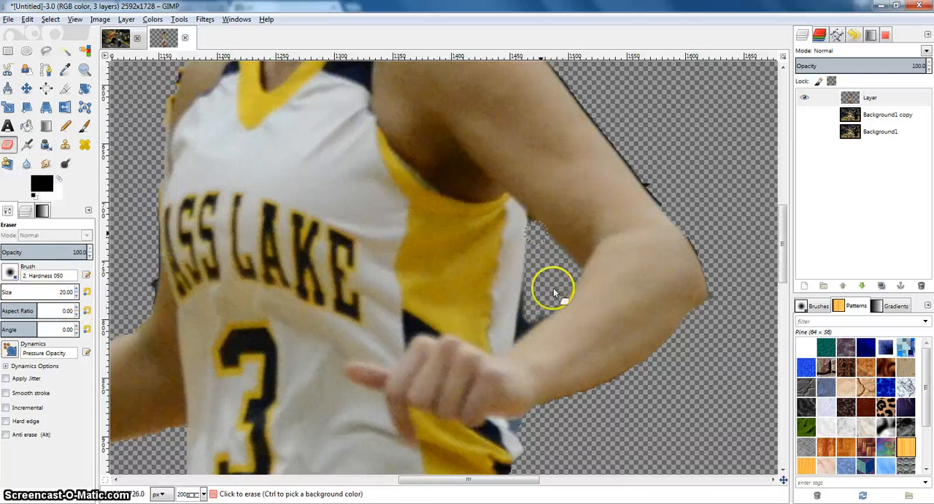
{"action": "scroll", "coordinate": [524, 330], "scroll_direction": "down", "scroll_amount": 3}
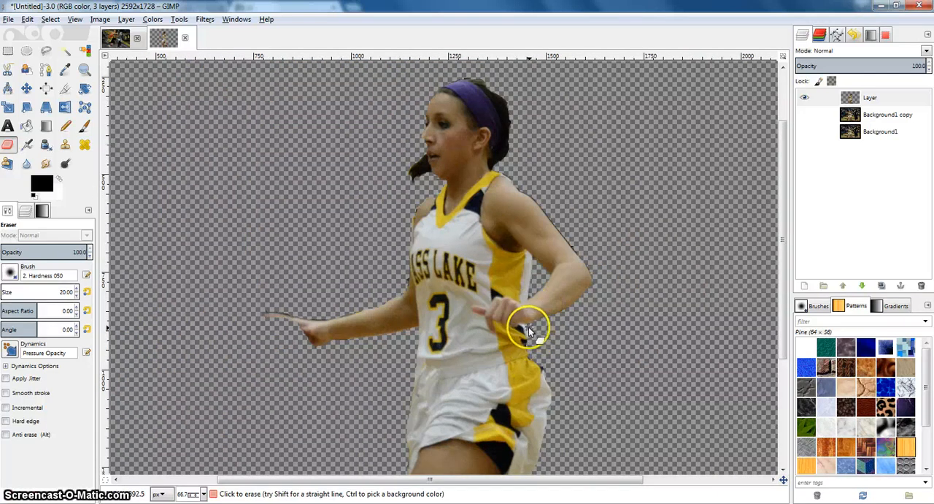
Step: Make both background layers visible again and desaturate the Background1 copy layer with the shade of gray based on Lightness
{"action": "scroll", "coordinate": [519, 310], "scroll_direction": "down", "scroll_amount": 2}
{"action": "left_click", "coordinate": [804, 114]}
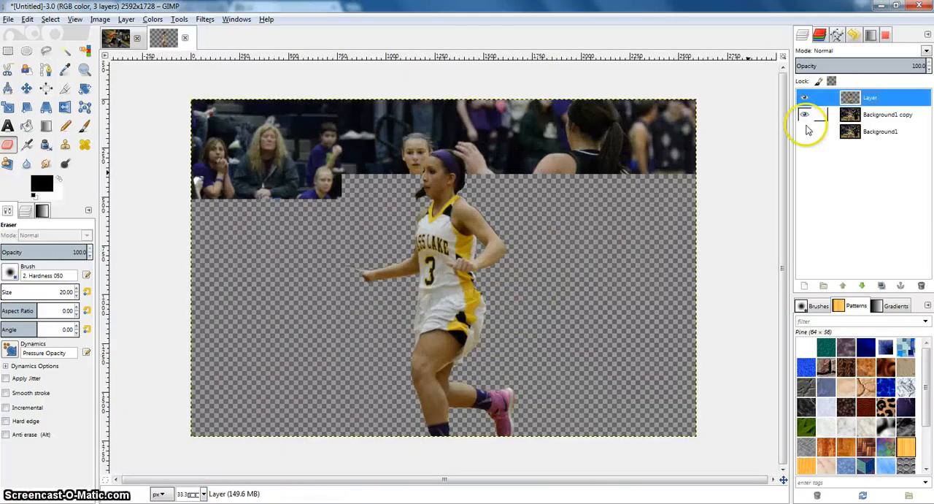
{"action": "left_click", "coordinate": [865, 117]}
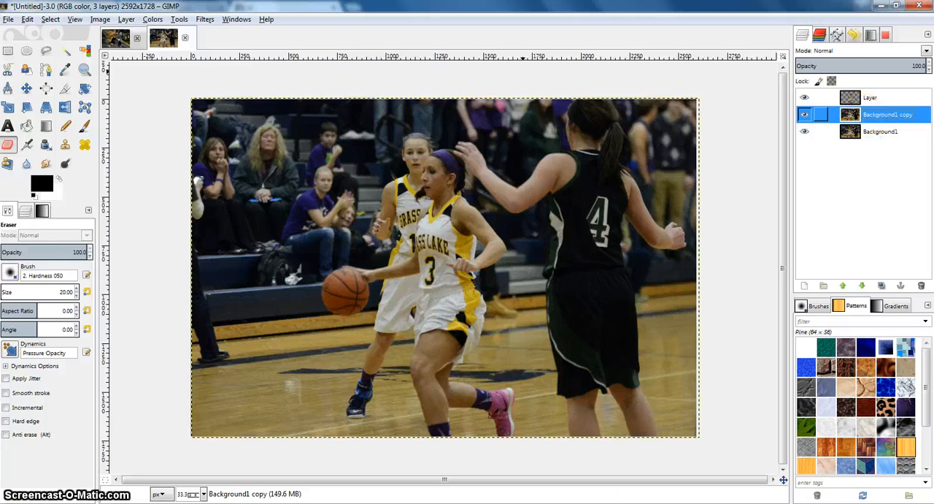
{"action": "left_click", "coordinate": [203, 21]}
{"action": "mouse_move", "coordinate": [156, 22]}
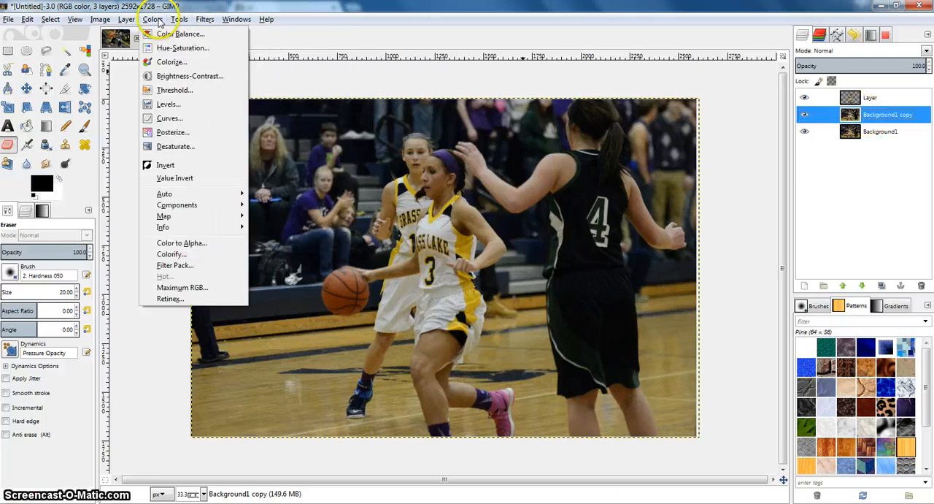
{"action": "left_click", "coordinate": [174, 146]}
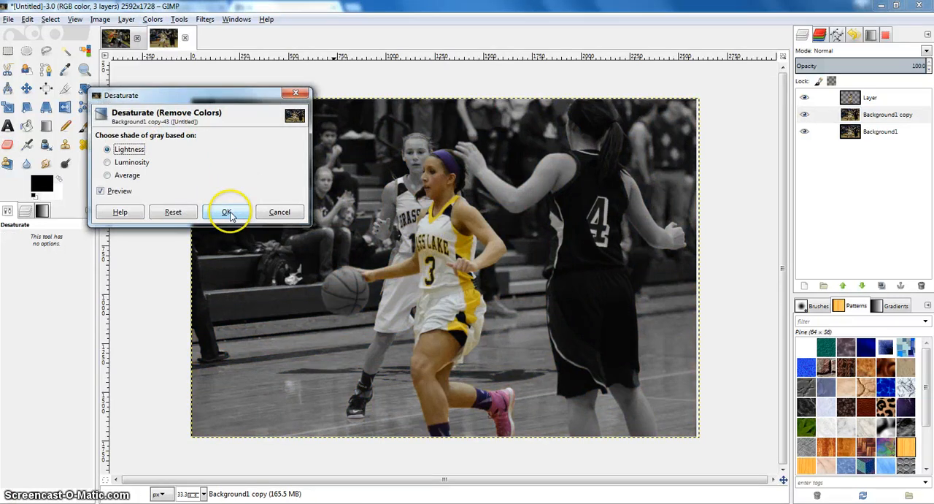
{"action": "left_click", "coordinate": [227, 212]}
Step: Compare the desaturated Background1 copy with the color Background1 beneath by briefly hiding the copy and showing it again
{"action": "left_click", "coordinate": [901, 134]}
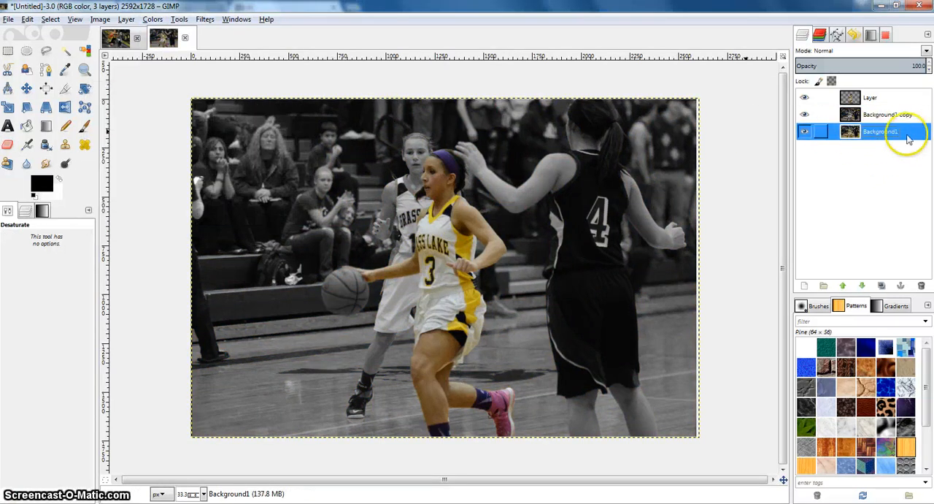
{"action": "double_click", "coordinate": [886, 132]}
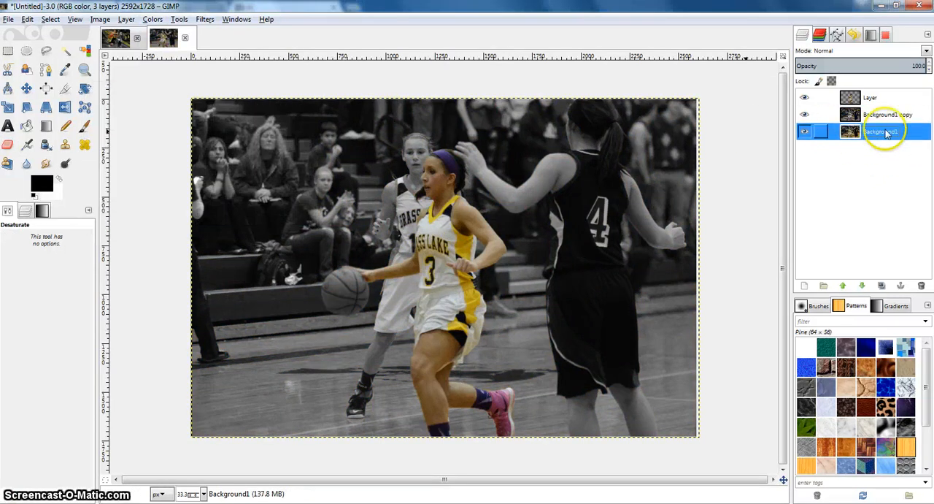
{"action": "left_click", "coordinate": [804, 115]}
{"action": "left_click", "coordinate": [804, 114]}
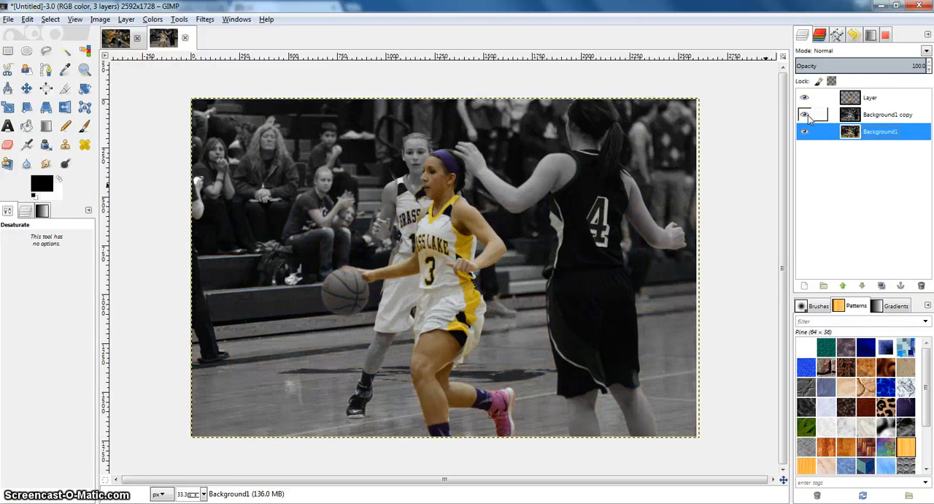
Step: Duplicate the cut-out player's layer and add a new transparent layer above the duplicate
{"action": "left_click", "coordinate": [417, 241]}
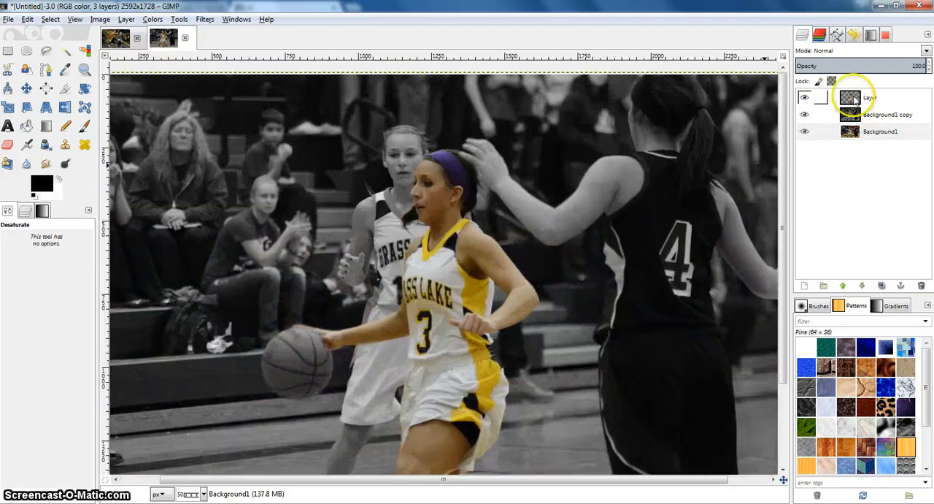
{"action": "right_click", "coordinate": [855, 97]}
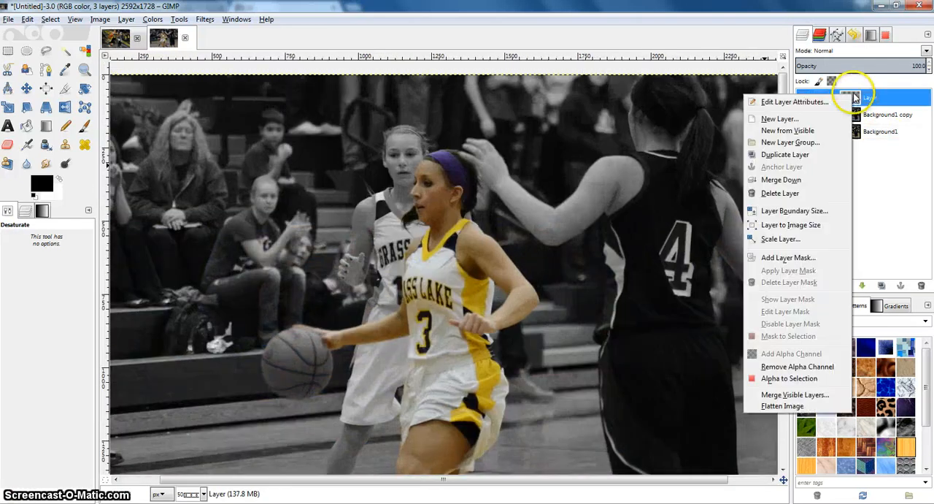
{"action": "left_click", "coordinate": [775, 156]}
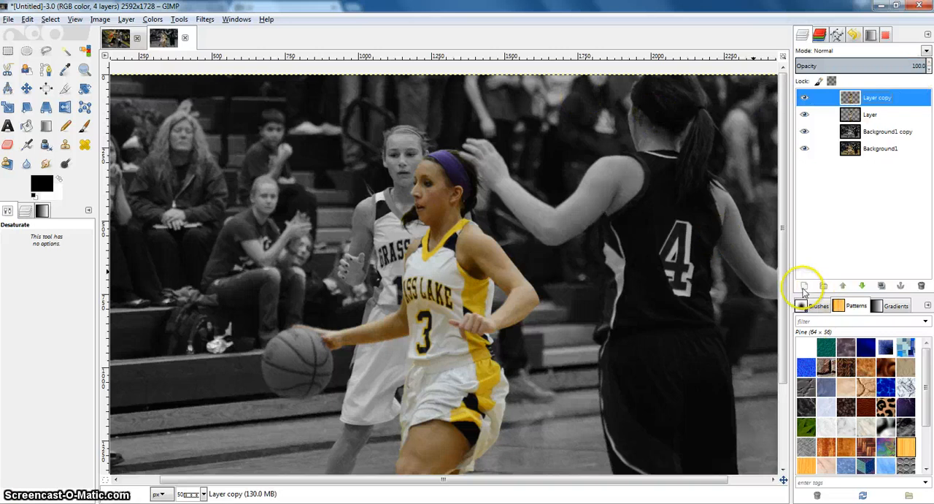
{"action": "left_click", "coordinate": [803, 285]}
{"action": "left_click", "coordinate": [129, 229]}
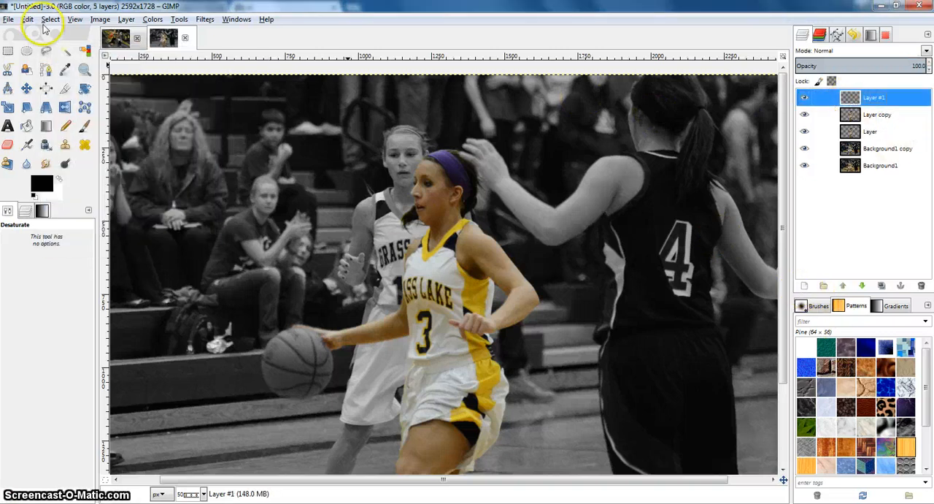
Step: Render Plasma clouds with a turbulence of 7.0 onto the new transparent layer
{"action": "left_click", "coordinate": [205, 19]}
{"action": "mouse_move", "coordinate": [228, 87]}
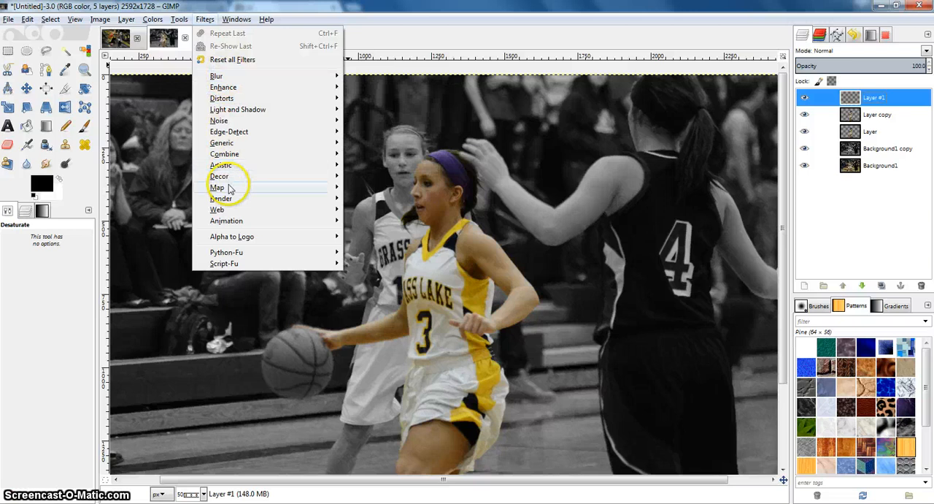
{"action": "mouse_move", "coordinate": [229, 188]}
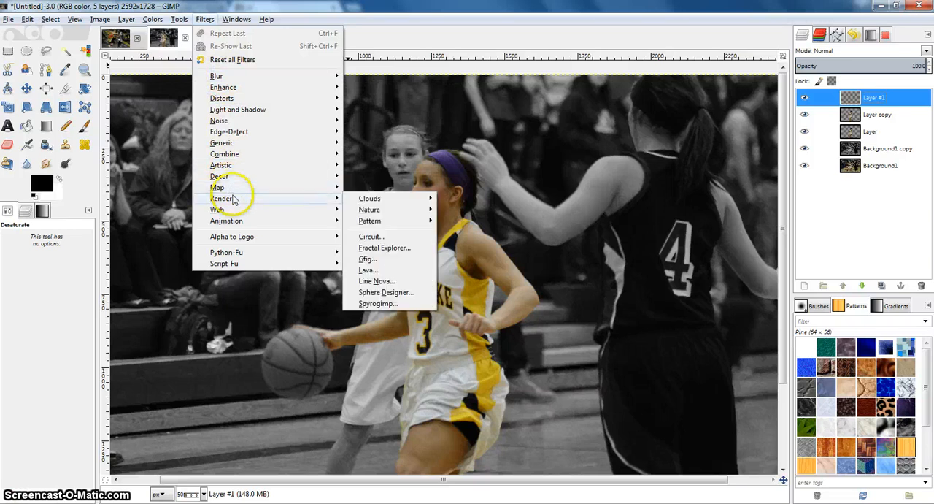
{"action": "mouse_move", "coordinate": [369, 198]}
{"action": "left_click", "coordinate": [463, 220]}
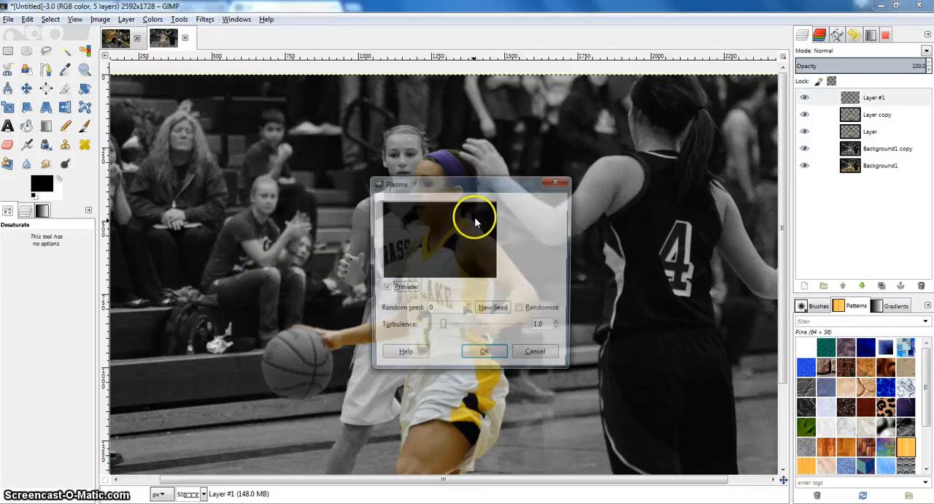
{"action": "left_click_drag", "start_coordinate": [441, 330], "coordinate": [560, 330]}
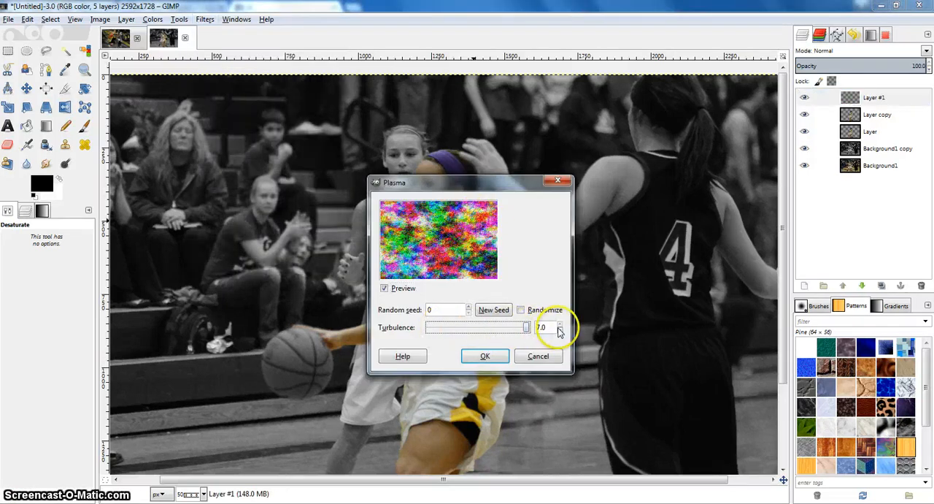
{"action": "left_click", "coordinate": [485, 358]}
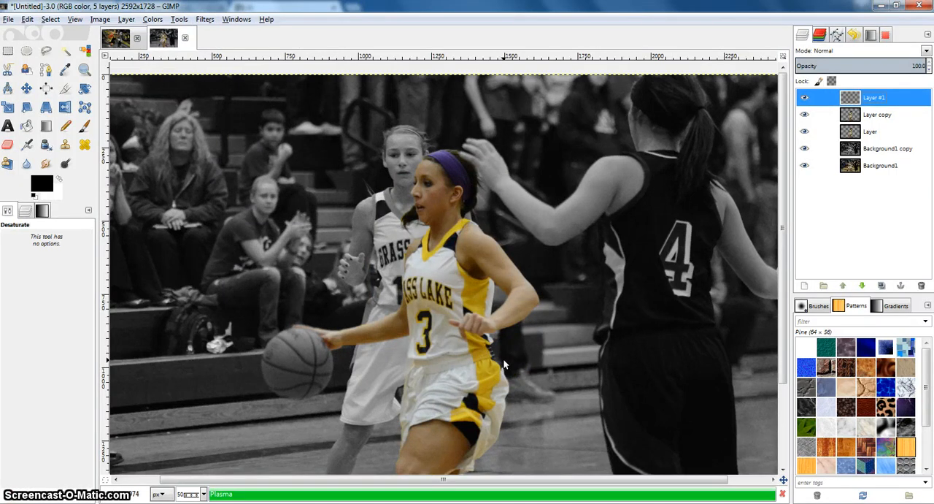
{"action": "scroll", "coordinate": [510, 343], "scroll_direction": "down", "scroll_amount": 3}
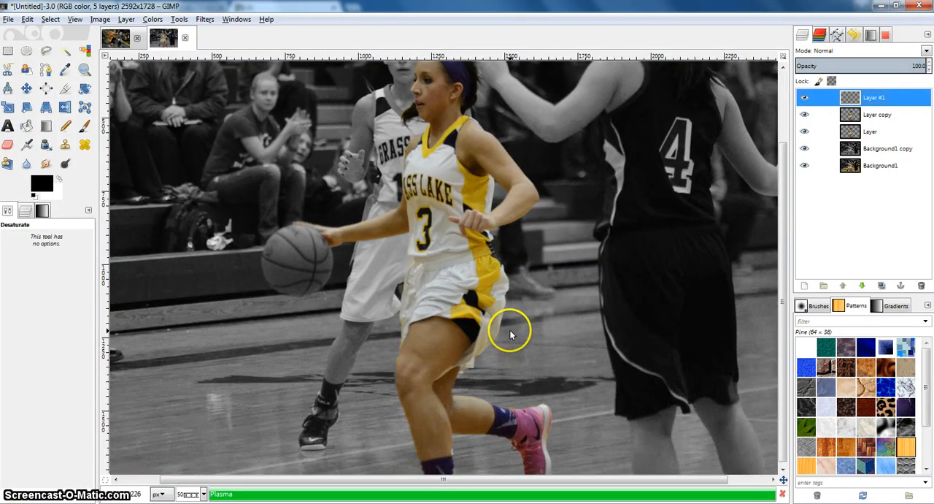
{"action": "scroll", "coordinate": [509, 334], "scroll_direction": "up", "scroll_amount": 2}
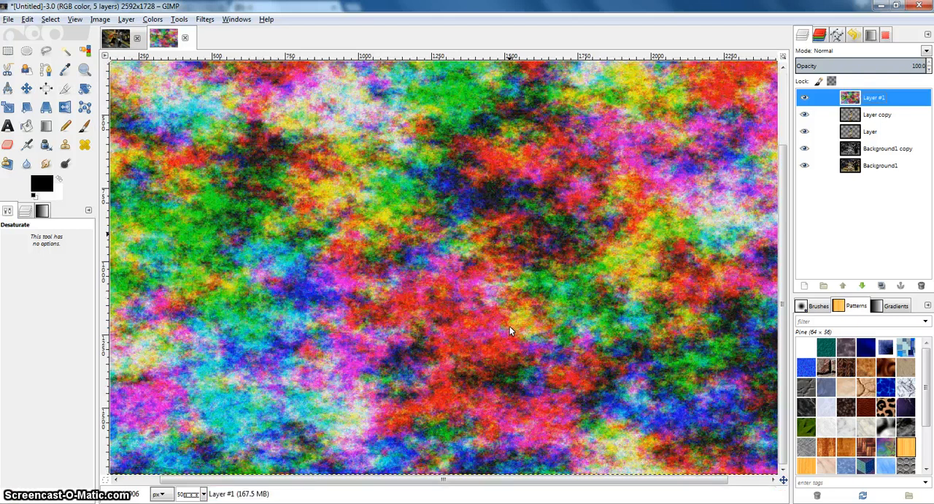
{"action": "left_click", "coordinate": [515, 283]}
{"action": "key", "text": "minus"}
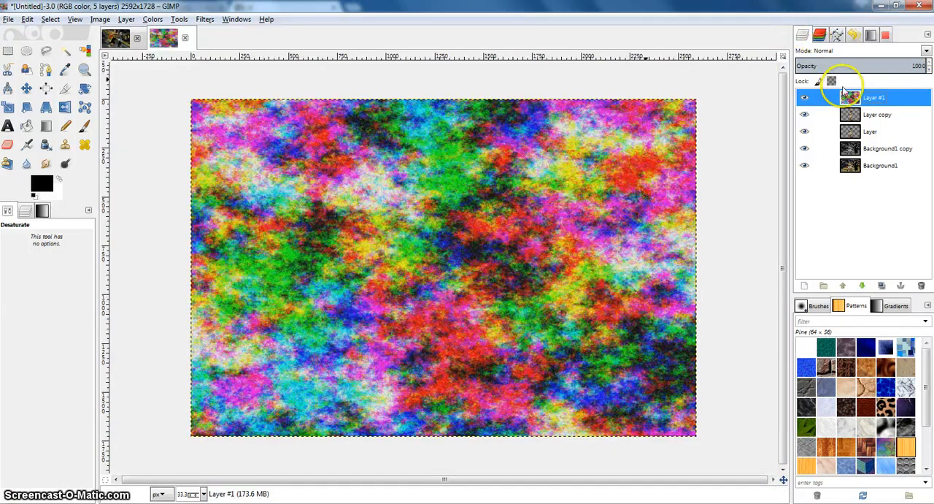
{"action": "key", "text": "plus"}
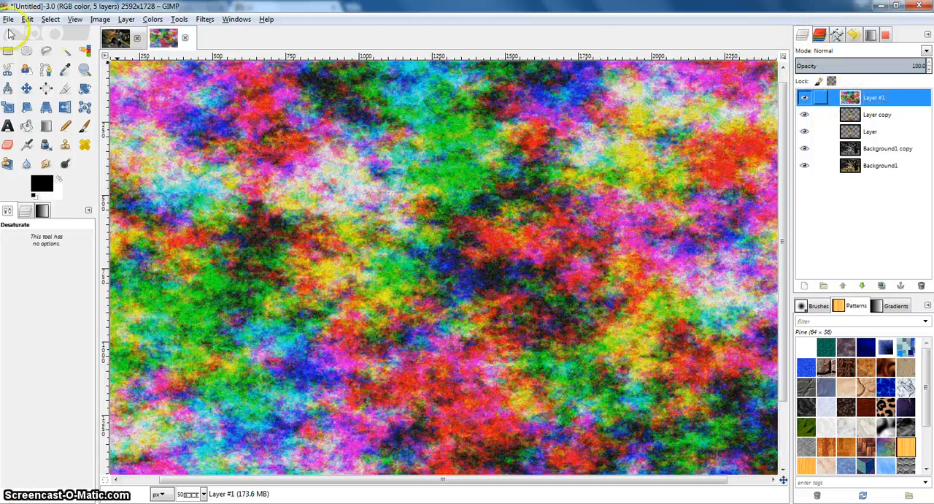
Step: Apply the Displace filter to the duplicated player layer with X and Y displacement of 20.00, using the plasma Layer #1 as the map
{"action": "left_click", "coordinate": [859, 119]}
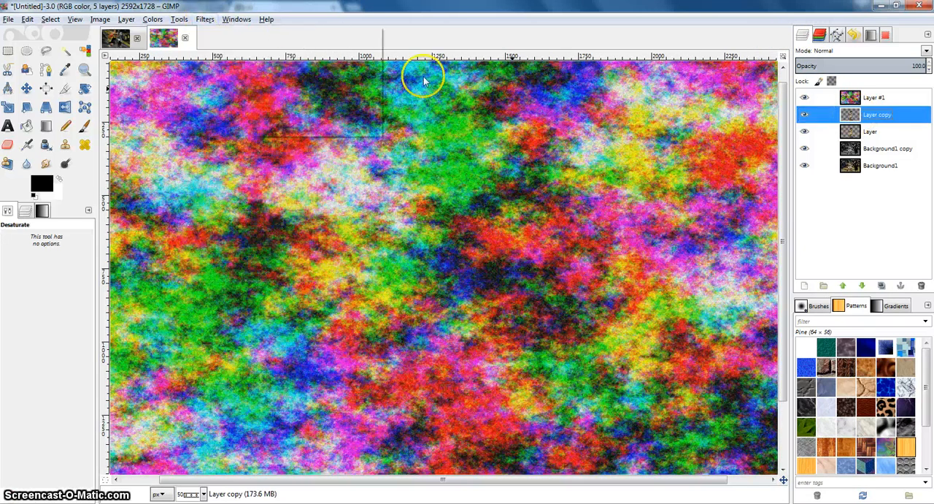
{"action": "left_click", "coordinate": [205, 19]}
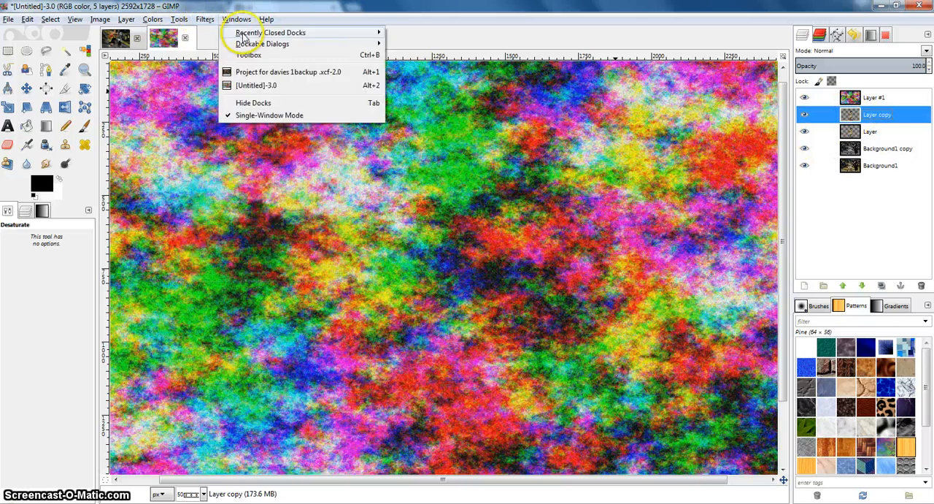
{"action": "mouse_move", "coordinate": [207, 19]}
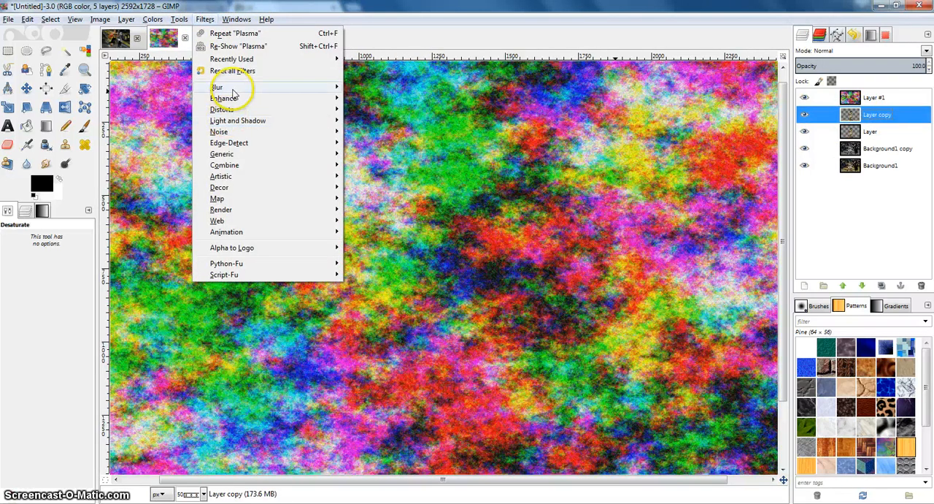
{"action": "mouse_move", "coordinate": [233, 88]}
{"action": "mouse_move", "coordinate": [224, 211]}
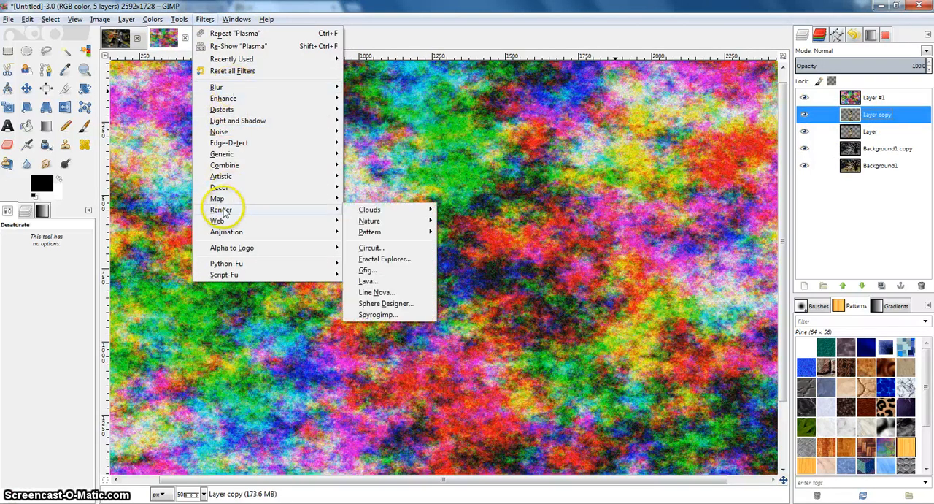
{"action": "left_click", "coordinate": [379, 210]}
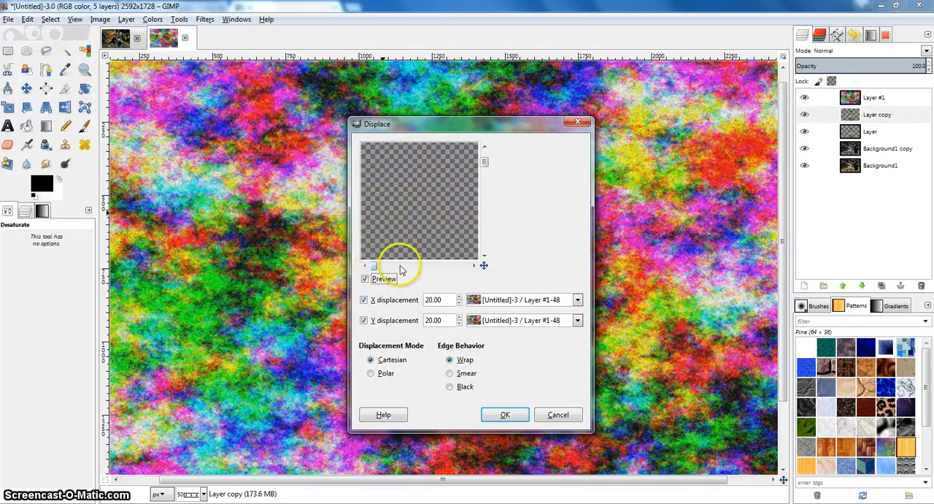
{"action": "left_click_drag", "start_coordinate": [400, 268], "coordinate": [422, 268]}
{"action": "scroll", "coordinate": [420, 234], "scroll_direction": "down", "scroll_amount": 3}
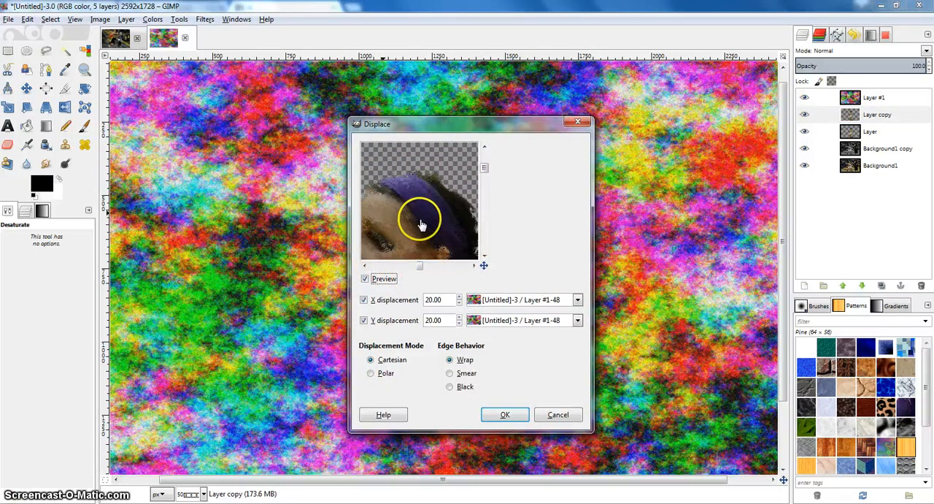
{"action": "scroll", "coordinate": [421, 225], "scroll_direction": "down", "scroll_amount": 1}
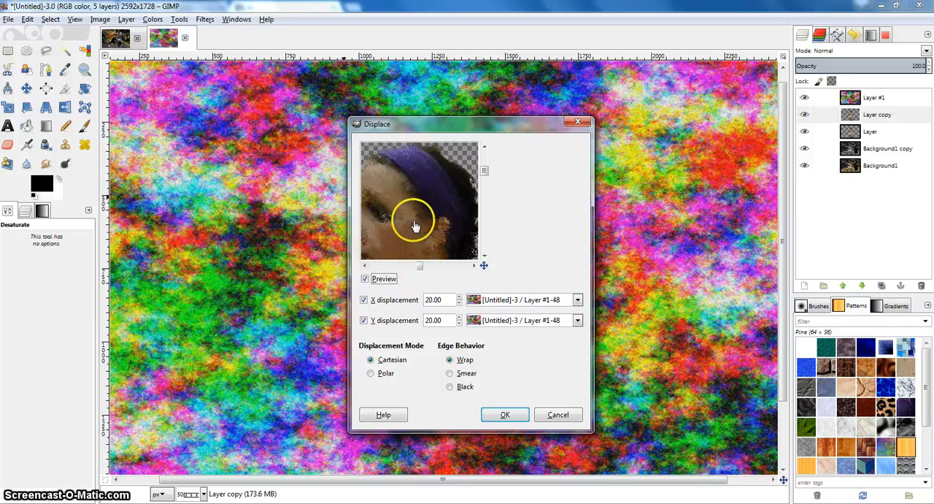
{"action": "scroll", "coordinate": [413, 225], "scroll_direction": "down", "scroll_amount": 2}
{"action": "left_click", "coordinate": [503, 413]}
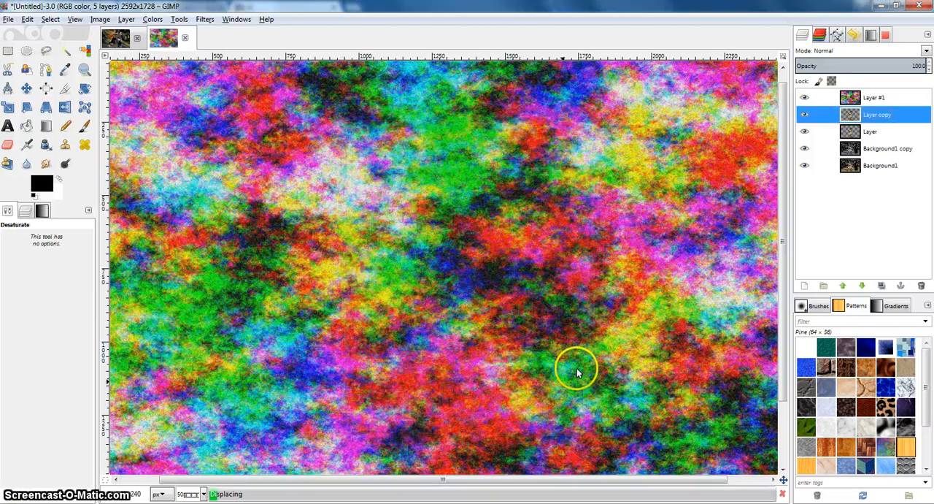
Step: Hide the plasma Layer #1 to reveal the displaced player, and delete the plasma layer
{"action": "left_click", "coordinate": [853, 101]}
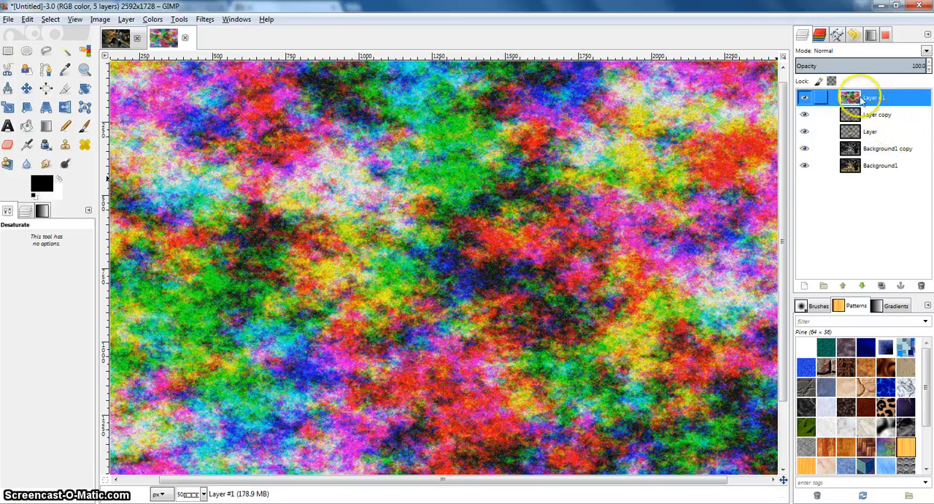
{"action": "right_click", "coordinate": [889, 99]}
{"action": "left_click", "coordinate": [890, 99]}
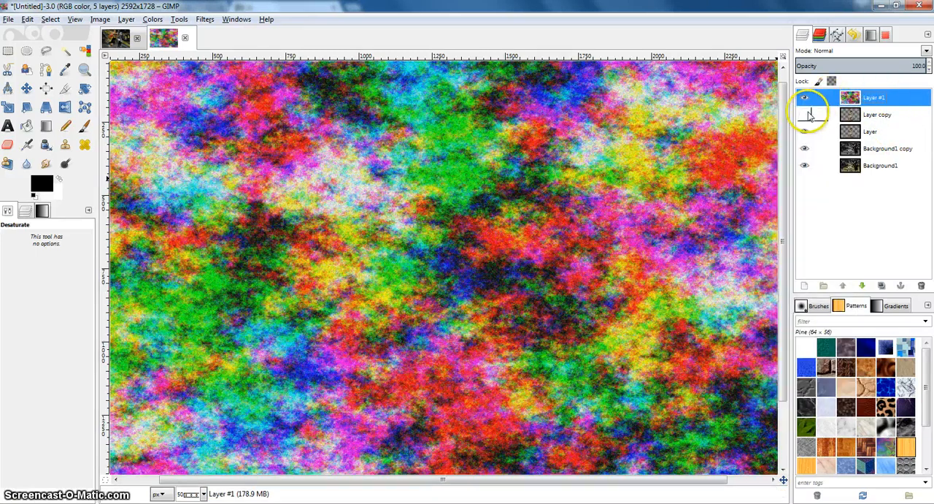
{"action": "left_click", "coordinate": [804, 97]}
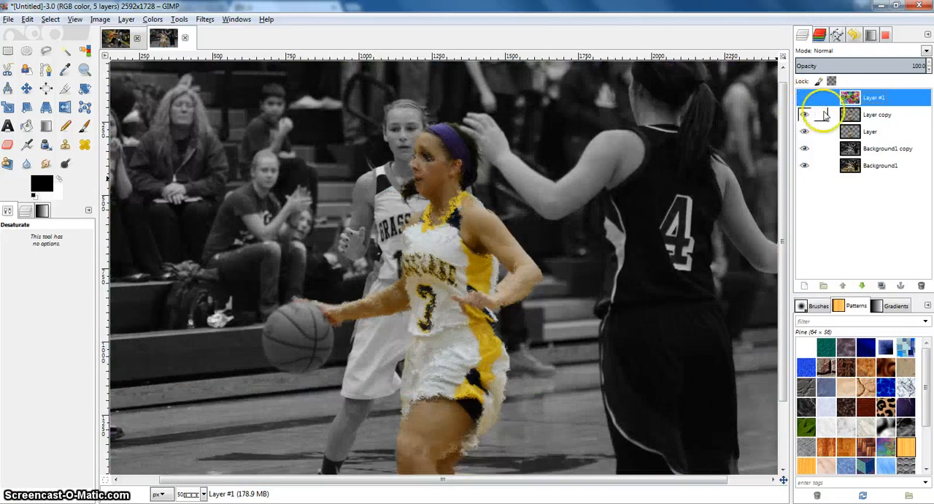
{"action": "right_click", "coordinate": [850, 99]}
{"action": "left_click", "coordinate": [861, 106]}
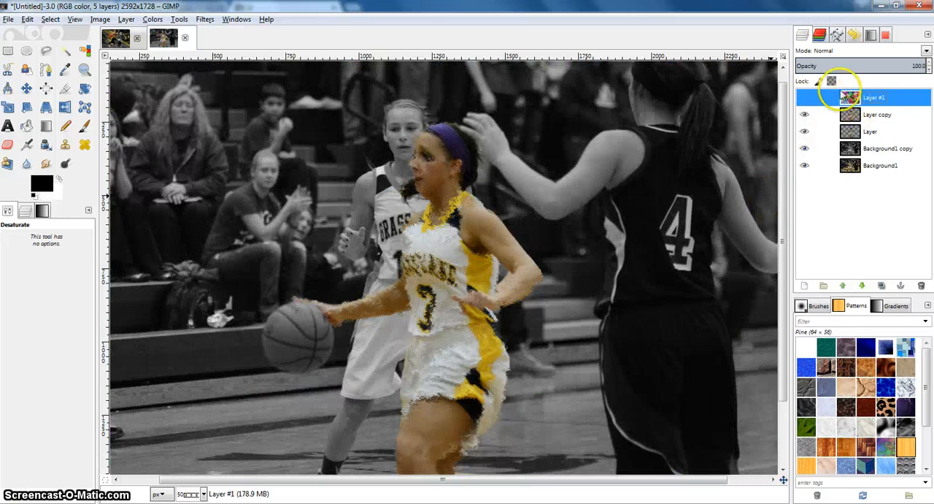
{"action": "left_click", "coordinate": [823, 98]}
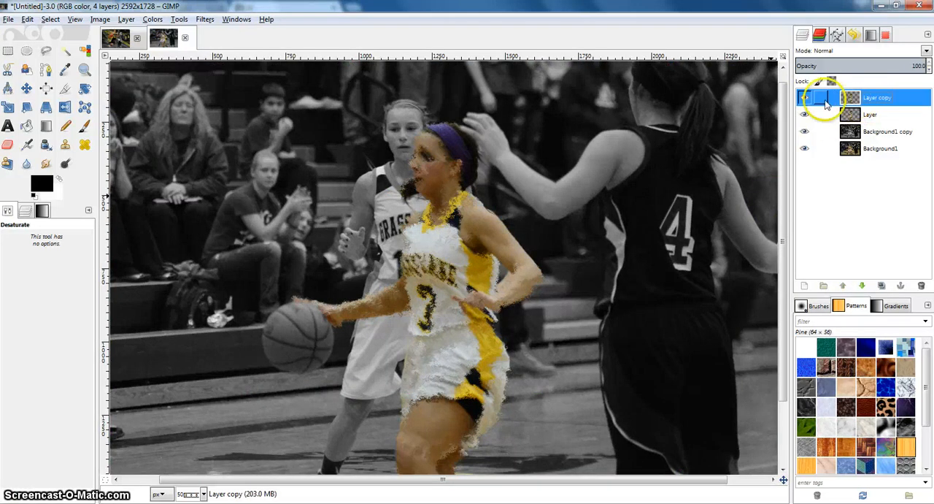
{"action": "left_click_drag", "start_coordinate": [371, 259], "coordinate": [431, 253]}
{"action": "scroll", "coordinate": [501, 229], "scroll_direction": "up", "scroll_amount": 1}
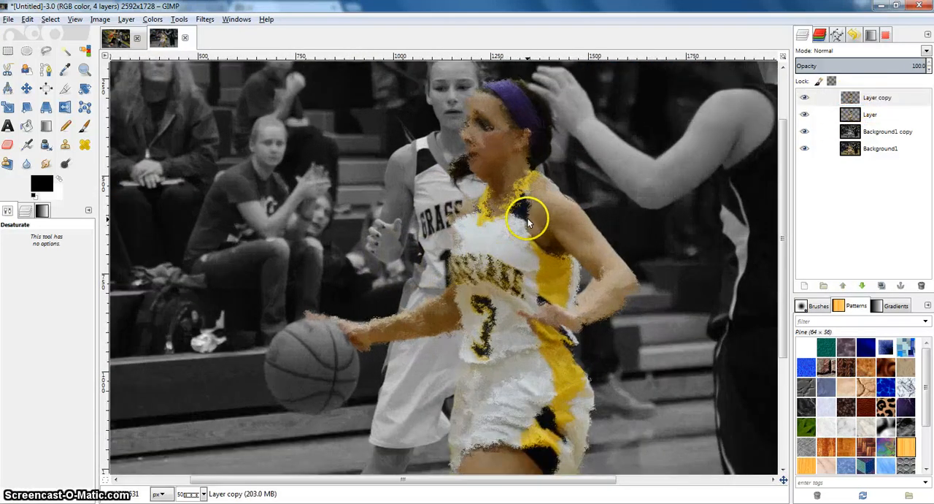
Step: Make the displaced Layer copy active and set up the Eraser with a brush size of 60
{"action": "left_click_drag", "start_coordinate": [548, 234], "coordinate": [542, 265]}
{"action": "left_click", "coordinate": [856, 99]}
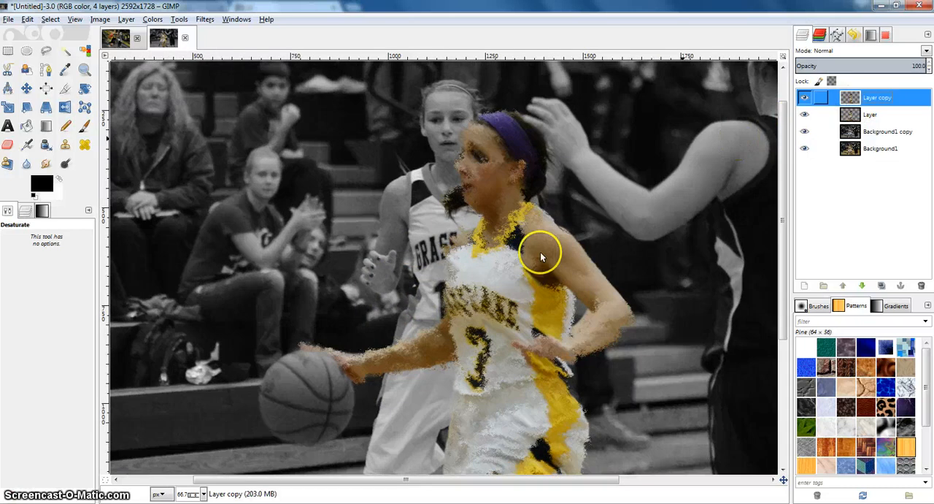
{"action": "left_click_drag", "start_coordinate": [486, 335], "coordinate": [485, 224]}
{"action": "left_click", "coordinate": [858, 98]}
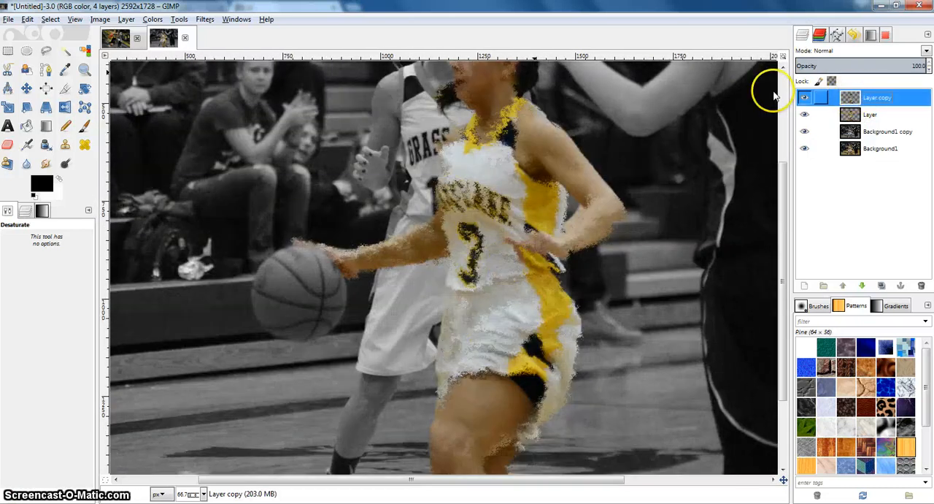
{"action": "left_click", "coordinate": [9, 144]}
{"action": "scroll", "coordinate": [511, 332], "scroll_direction": "down", "scroll_amount": 1}
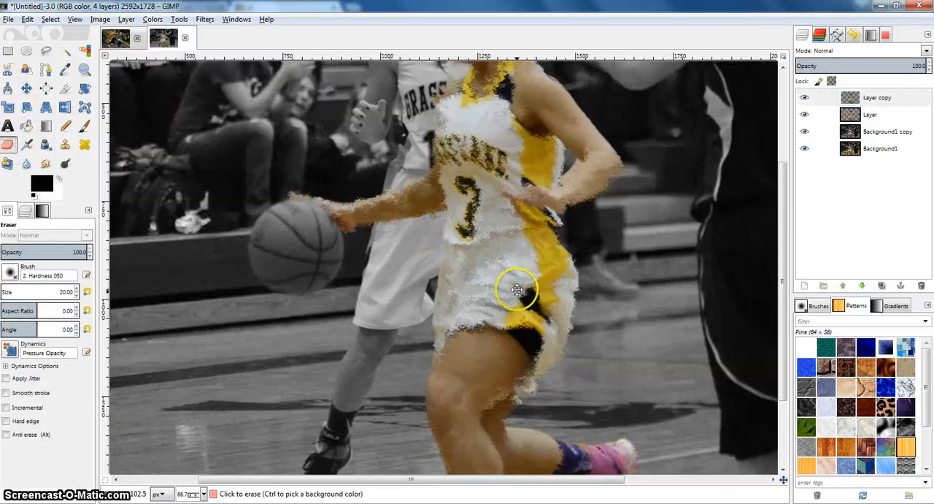
{"action": "scroll", "coordinate": [493, 320], "scroll_direction": "down", "scroll_amount": 1}
{"action": "scroll", "coordinate": [480, 263], "scroll_direction": "down", "scroll_amount": 1}
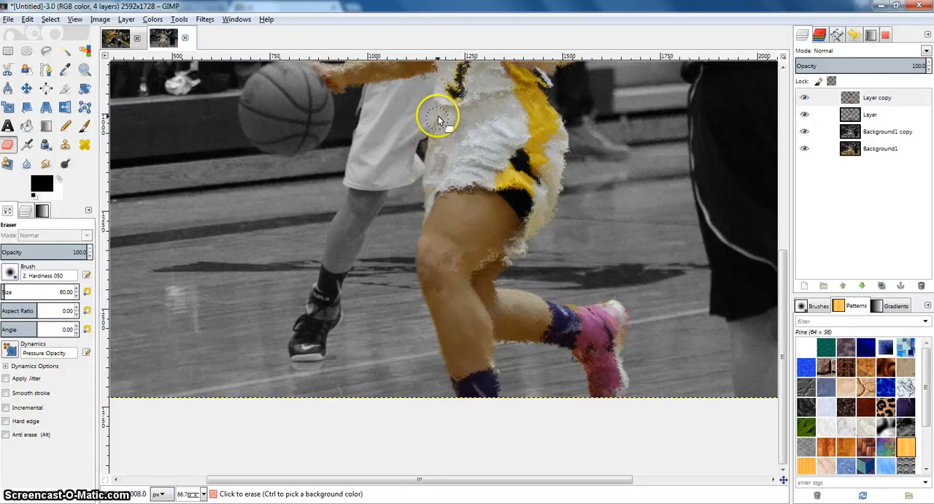
Step: Erase the displaced pixels over the player's dribbling arm and hand on Layer copy
{"action": "scroll", "coordinate": [444, 209], "scroll_direction": "up", "scroll_amount": 6}
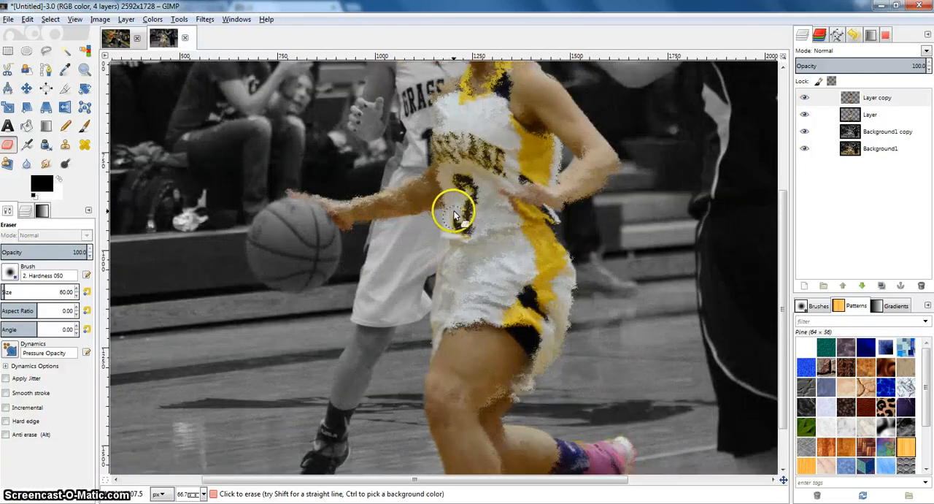
{"action": "left_click_drag", "start_coordinate": [454, 216], "coordinate": [448, 201]}
{"action": "mouse_move", "coordinate": [377, 210]}
{"action": "left_mouse_down"}
{"action": "mouse_move", "coordinate": [344, 214]}
{"action": "mouse_move", "coordinate": [292, 192]}
{"action": "mouse_move", "coordinate": [426, 189]}
{"action": "mouse_move", "coordinate": [446, 173]}
{"action": "mouse_move", "coordinate": [340, 213]}
{"action": "left_mouse_up"}
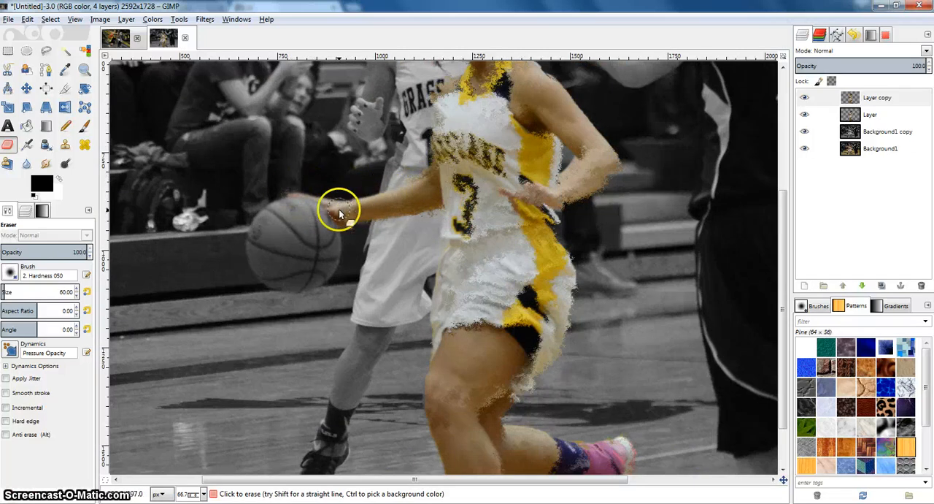
{"action": "mouse_move", "coordinate": [440, 214]}
{"action": "left_mouse_down"}
{"action": "mouse_move", "coordinate": [343, 205]}
{"action": "mouse_move", "coordinate": [431, 172]}
{"action": "mouse_move", "coordinate": [424, 194]}
{"action": "left_mouse_up"}
Step: Erase the displaced pixels over the player's face, neckline, near shoulder and the jersey's front edge and yellow side panel
{"action": "scroll", "coordinate": [460, 224], "scroll_direction": "up", "scroll_amount": 2}
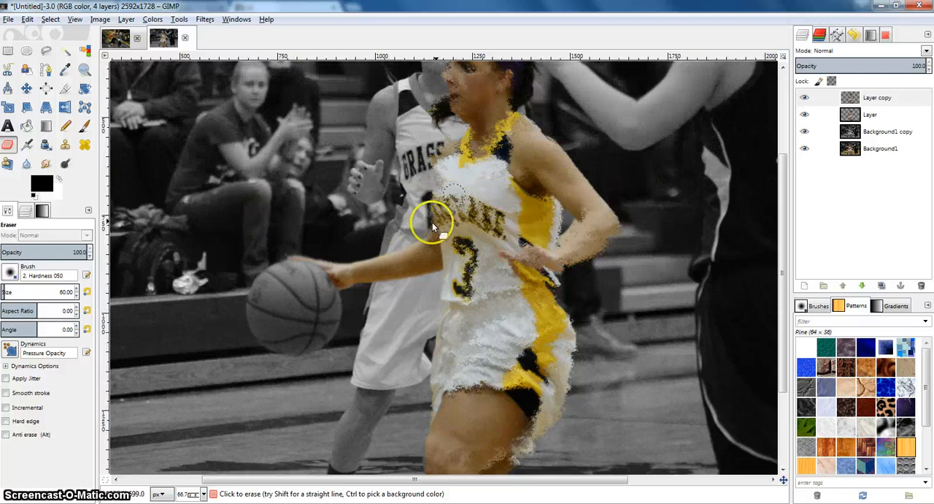
{"action": "mouse_move", "coordinate": [432, 220]}
{"action": "left_mouse_down"}
{"action": "mouse_move", "coordinate": [442, 192]}
{"action": "mouse_move", "coordinate": [436, 156]}
{"action": "mouse_move", "coordinate": [451, 142]}
{"action": "mouse_move", "coordinate": [455, 254]}
{"action": "left_mouse_up"}
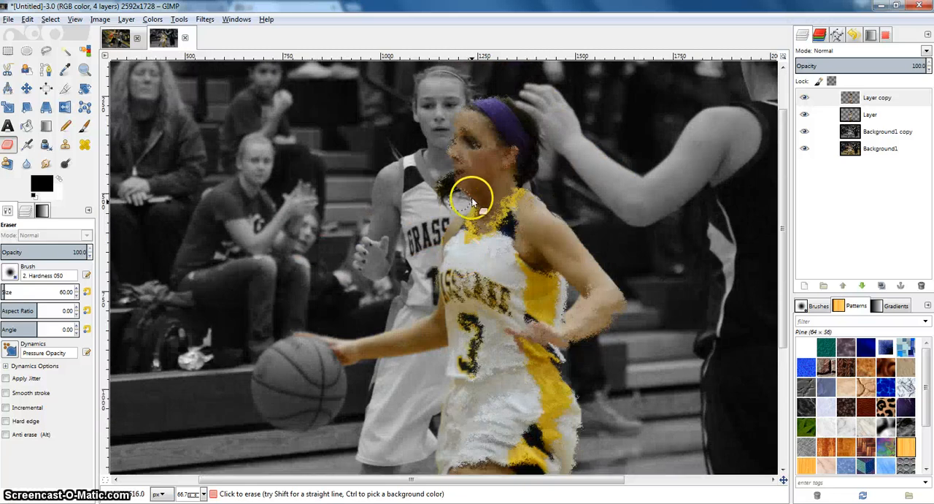
{"action": "mouse_move", "coordinate": [474, 192]}
{"action": "left_mouse_down"}
{"action": "mouse_move", "coordinate": [453, 142]}
{"action": "mouse_move", "coordinate": [466, 115]}
{"action": "mouse_move", "coordinate": [491, 148]}
{"action": "mouse_move", "coordinate": [481, 173]}
{"action": "mouse_move", "coordinate": [467, 138]}
{"action": "mouse_move", "coordinate": [469, 197]}
{"action": "mouse_move", "coordinate": [488, 191]}
{"action": "mouse_move", "coordinate": [507, 158]}
{"action": "mouse_move", "coordinate": [467, 200]}
{"action": "mouse_move", "coordinate": [506, 175]}
{"action": "mouse_move", "coordinate": [518, 137]}
{"action": "mouse_move", "coordinate": [521, 166]}
{"action": "mouse_move", "coordinate": [496, 198]}
{"action": "mouse_move", "coordinate": [522, 178]}
{"action": "mouse_move", "coordinate": [481, 110]}
{"action": "mouse_move", "coordinate": [468, 112]}
{"action": "mouse_move", "coordinate": [493, 116]}
{"action": "mouse_move", "coordinate": [505, 133]}
{"action": "mouse_move", "coordinate": [448, 208]}
{"action": "mouse_move", "coordinate": [462, 175]}
{"action": "mouse_move", "coordinate": [451, 177]}
{"action": "mouse_move", "coordinate": [440, 194]}
{"action": "mouse_move", "coordinate": [457, 185]}
{"action": "mouse_move", "coordinate": [440, 205]}
{"action": "mouse_move", "coordinate": [452, 189]}
{"action": "mouse_move", "coordinate": [519, 215]}
{"action": "left_mouse_up"}
{"action": "scroll", "coordinate": [503, 204], "scroll_direction": "down", "scroll_amount": 3}
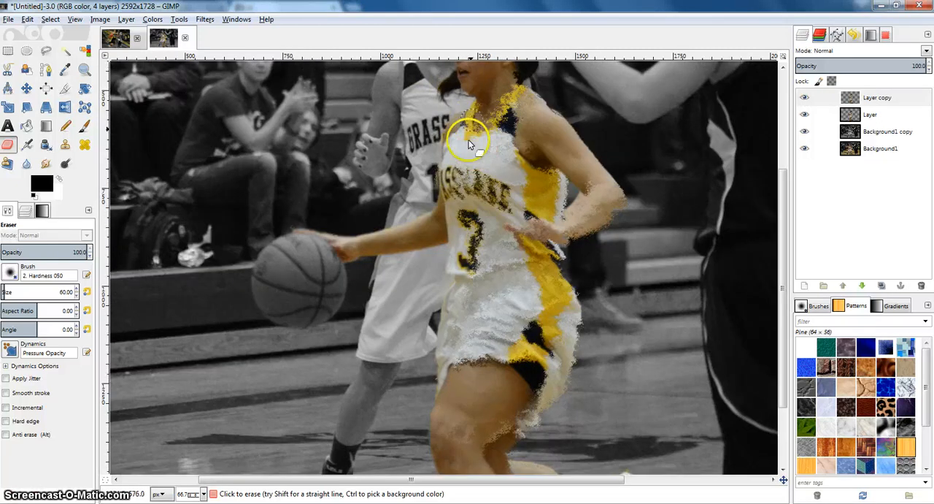
{"action": "mouse_move", "coordinate": [505, 104]}
{"action": "left_mouse_down"}
{"action": "mouse_move", "coordinate": [492, 124]}
{"action": "mouse_move", "coordinate": [485, 93]}
{"action": "mouse_move", "coordinate": [480, 124]}
{"action": "mouse_move", "coordinate": [505, 108]}
{"action": "mouse_move", "coordinate": [538, 124]}
{"action": "mouse_move", "coordinate": [515, 99]}
{"action": "mouse_move", "coordinate": [515, 143]}
{"action": "mouse_move", "coordinate": [503, 114]}
{"action": "mouse_move", "coordinate": [485, 169]}
{"action": "mouse_move", "coordinate": [531, 178]}
{"action": "mouse_move", "coordinate": [540, 170]}
{"action": "mouse_move", "coordinate": [532, 151]}
{"action": "mouse_move", "coordinate": [585, 186]}
{"action": "mouse_move", "coordinate": [574, 170]}
{"action": "mouse_move", "coordinate": [558, 201]}
{"action": "left_mouse_up"}
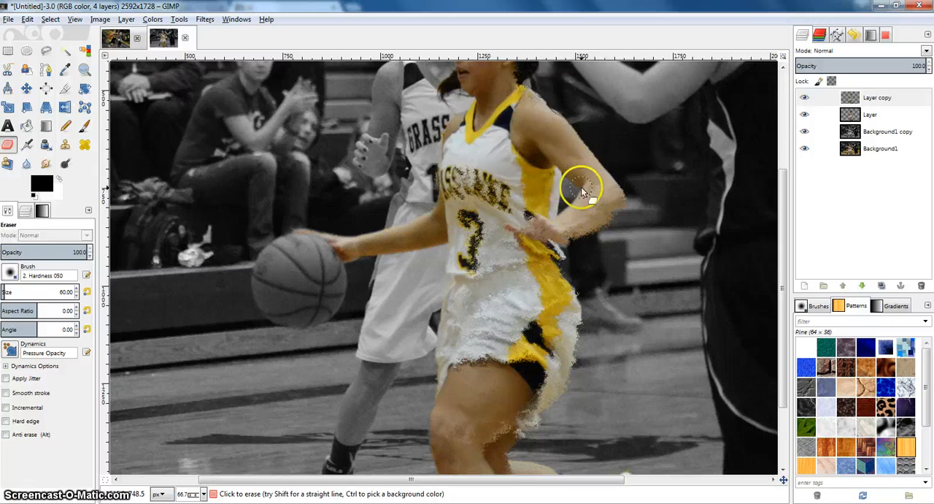
Step: Erase the displaced pixels over the jersey lettering, the number 3 and the front of the shorts
{"action": "mouse_move", "coordinate": [473, 175]}
{"action": "left_mouse_down"}
{"action": "mouse_move", "coordinate": [446, 184]}
{"action": "mouse_move", "coordinate": [445, 217]}
{"action": "mouse_move", "coordinate": [465, 283]}
{"action": "mouse_move", "coordinate": [483, 217]}
{"action": "mouse_move", "coordinate": [473, 321]}
{"action": "left_mouse_up"}
{"action": "left_click_drag", "start_coordinate": [469, 244], "coordinate": [459, 235]}
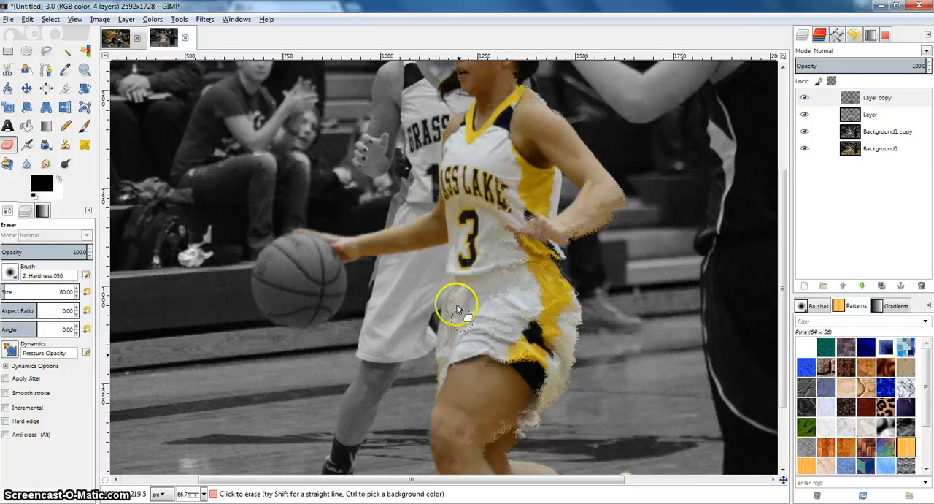
{"action": "scroll", "coordinate": [447, 397], "scroll_direction": "down", "scroll_amount": 1}
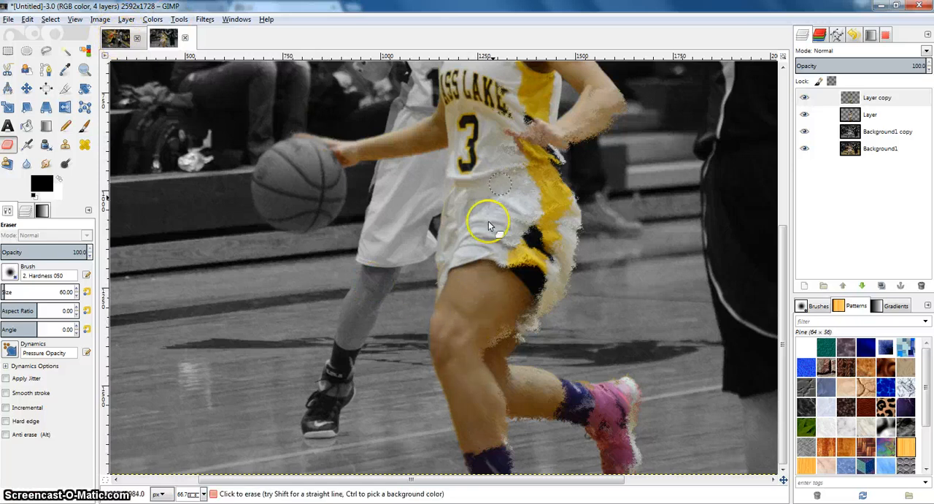
{"action": "left_click_drag", "start_coordinate": [510, 108], "coordinate": [508, 148]}
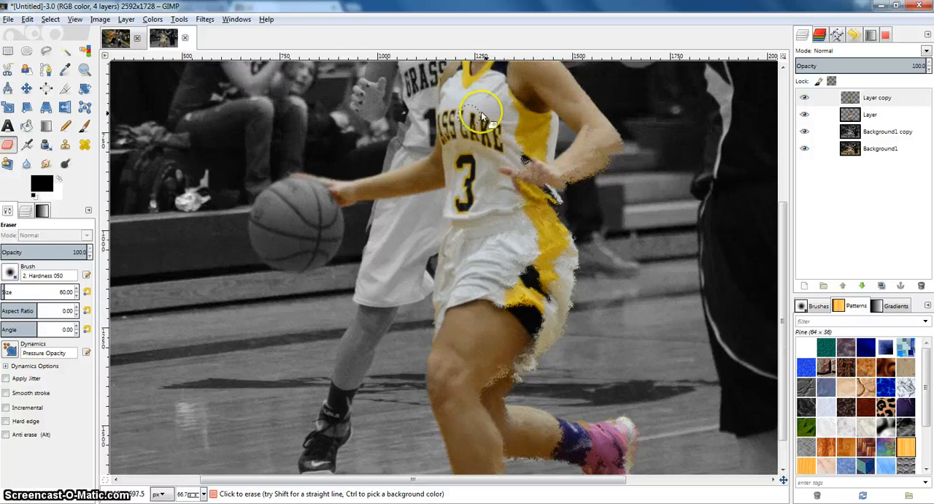
{"action": "mouse_move", "coordinate": [500, 222]}
{"action": "left_mouse_down"}
{"action": "mouse_move", "coordinate": [501, 268]}
{"action": "mouse_move", "coordinate": [471, 343]}
{"action": "left_mouse_up"}
{"action": "left_click_drag", "start_coordinate": [520, 267], "coordinate": [521, 199]}
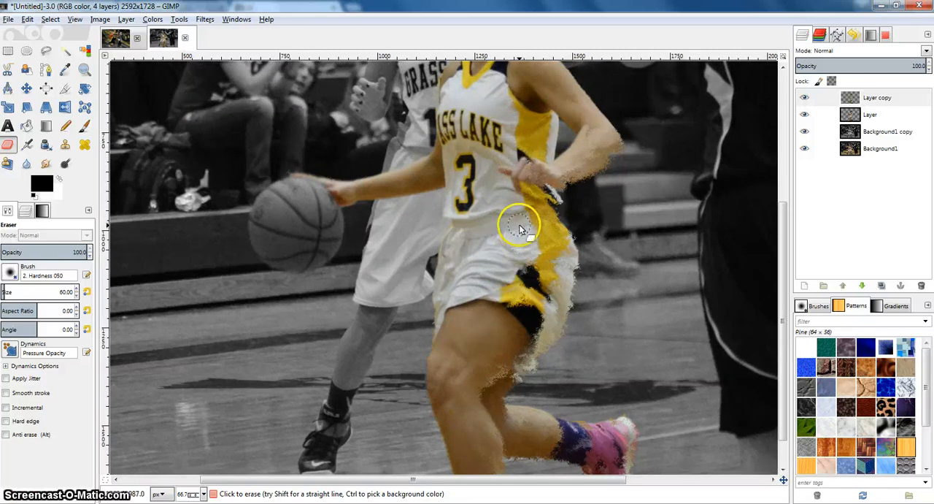
Step: Erase the displaced pixels over the player's thigh, knee and trailing lower leg, keeping the rough effect along her back side
{"action": "scroll", "coordinate": [519, 224], "scroll_direction": "down", "scroll_amount": 1}
{"action": "left_click_drag", "start_coordinate": [518, 223], "coordinate": [505, 261]}
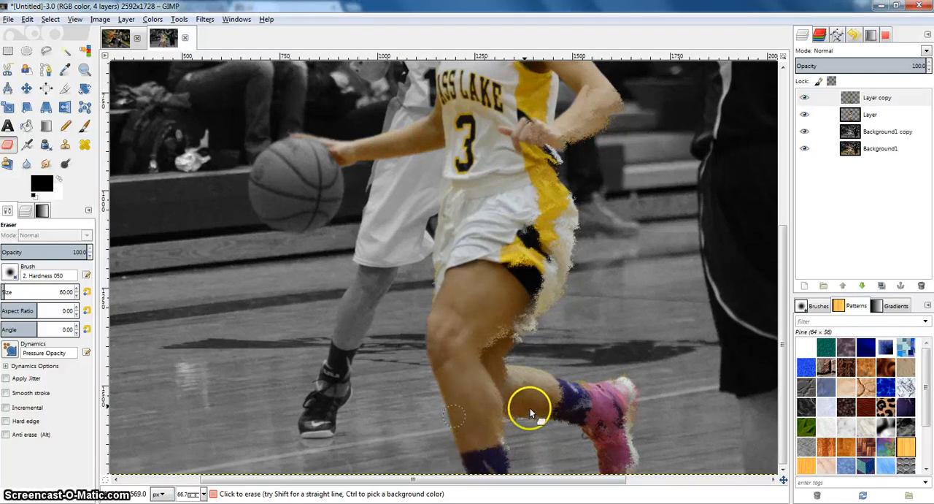
{"action": "mouse_move", "coordinate": [554, 411]}
{"action": "left_mouse_down"}
{"action": "mouse_move", "coordinate": [593, 413]}
{"action": "mouse_move", "coordinate": [566, 412]}
{"action": "left_mouse_up"}
{"action": "left_click_drag", "start_coordinate": [571, 414], "coordinate": [543, 419]}
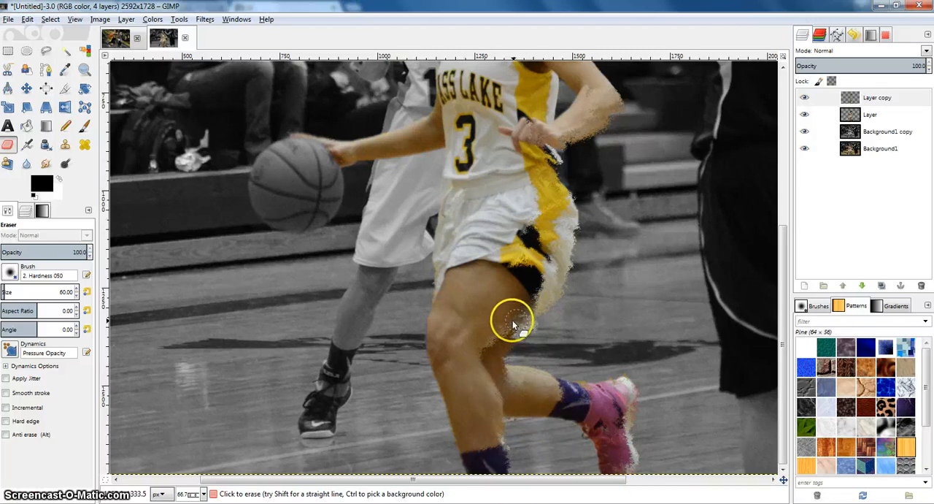
{"action": "left_click_drag", "start_coordinate": [508, 337], "coordinate": [503, 370]}
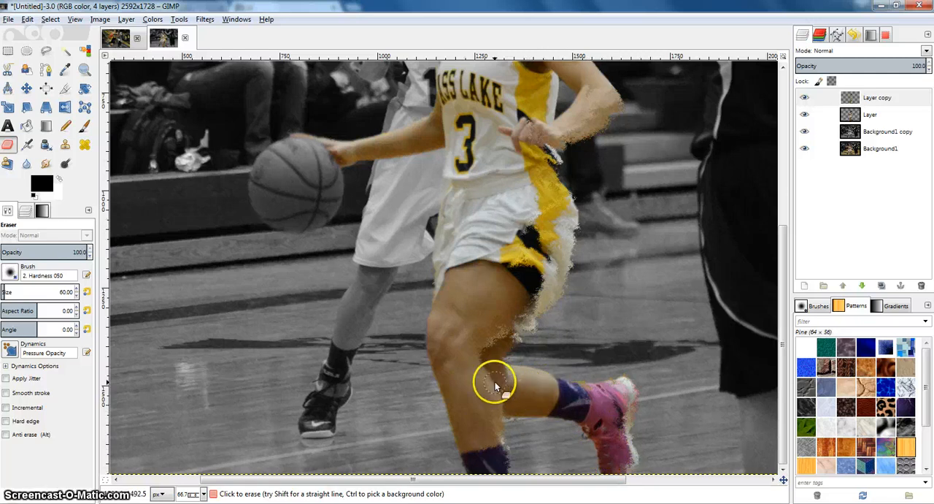
Step: Hide the original cut-out Layer and erase the leftover displaced color on the player's face and dribbling hand
{"action": "scroll", "coordinate": [572, 246], "scroll_direction": "up", "scroll_amount": 4}
{"action": "scroll", "coordinate": [554, 255], "scroll_direction": "down", "scroll_amount": 4}
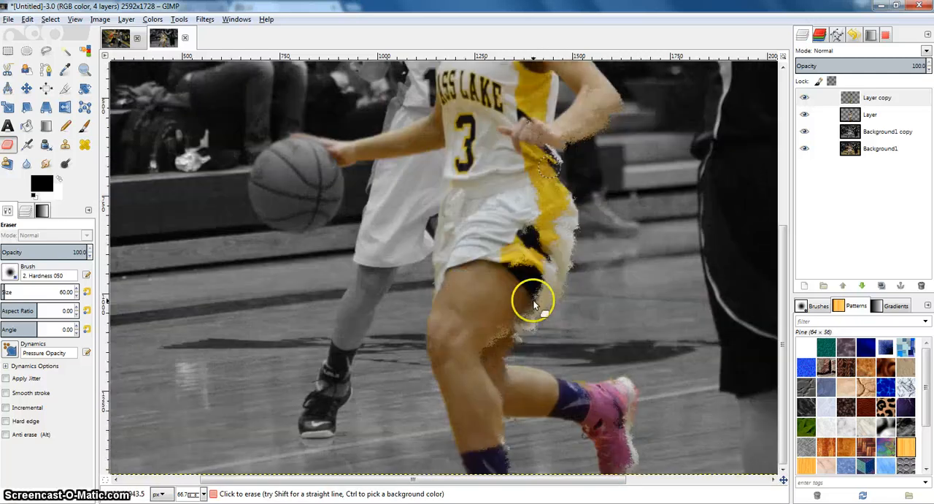
{"action": "left_click", "coordinate": [804, 115]}
{"action": "left_click", "coordinate": [519, 248]}
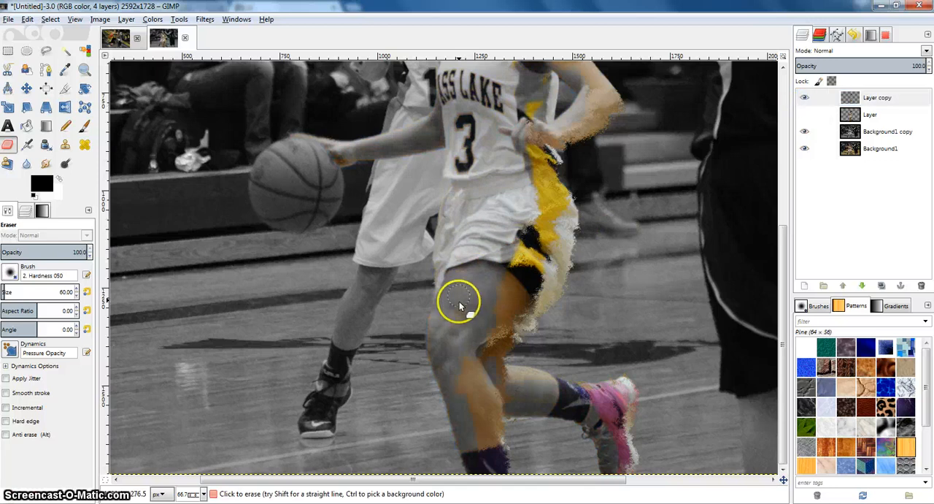
{"action": "scroll", "coordinate": [455, 365], "scroll_direction": "up", "scroll_amount": 5}
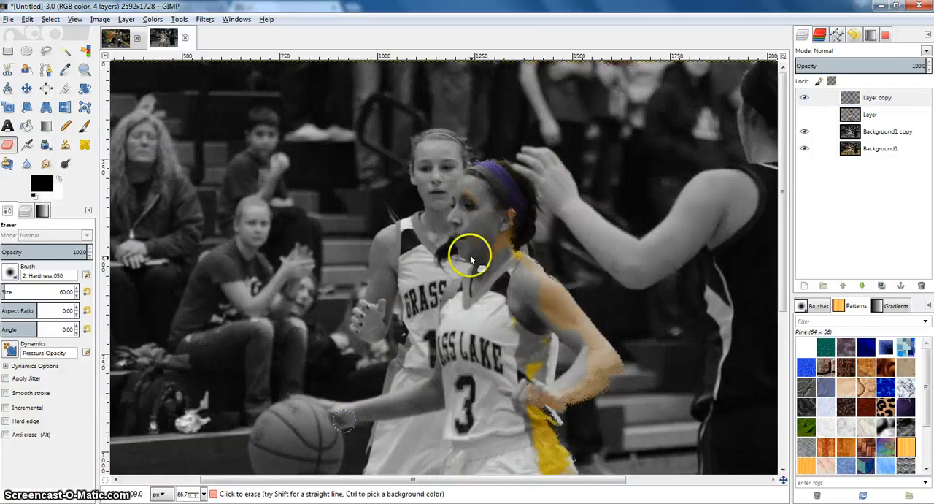
{"action": "scroll", "coordinate": [478, 240], "scroll_direction": "down", "scroll_amount": 2}
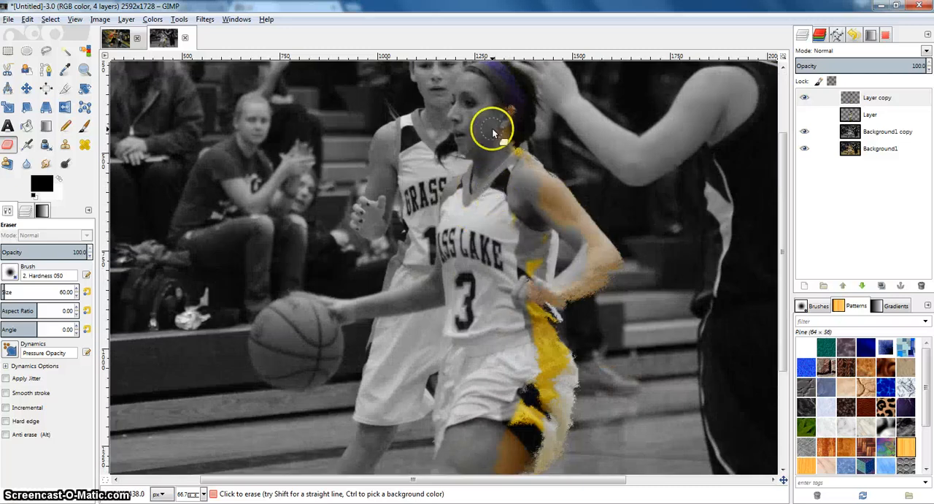
Step: Erase the leftover displaced color along the jersey's side and between the player's knee and trailing leg
{"action": "mouse_move", "coordinate": [530, 192]}
{"action": "left_mouse_down"}
{"action": "mouse_move", "coordinate": [559, 230]}
{"action": "mouse_move", "coordinate": [513, 213]}
{"action": "mouse_move", "coordinate": [511, 233]}
{"action": "mouse_move", "coordinate": [534, 242]}
{"action": "left_mouse_up"}
{"action": "scroll", "coordinate": [535, 234], "scroll_direction": "down", "scroll_amount": 3}
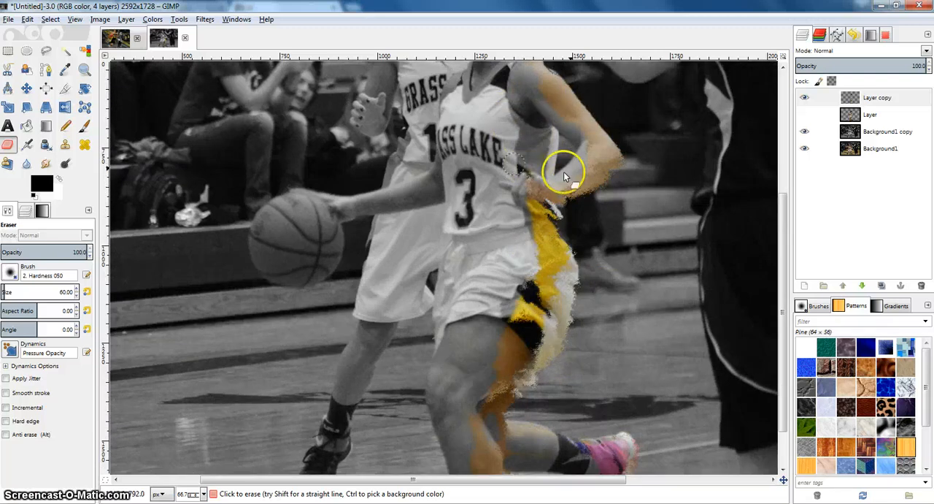
{"action": "scroll", "coordinate": [532, 271], "scroll_direction": "down", "scroll_amount": 2}
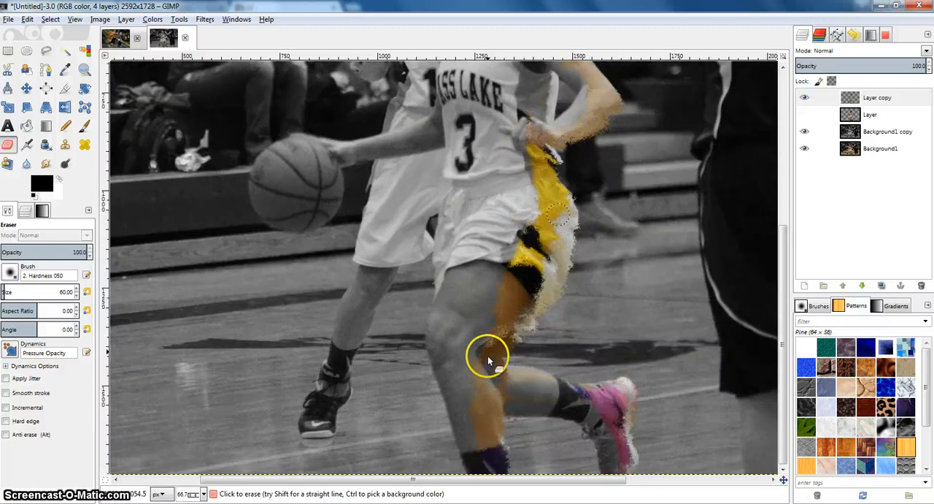
{"action": "mouse_move", "coordinate": [483, 358]}
{"action": "left_mouse_down"}
{"action": "mouse_move", "coordinate": [515, 390]}
{"action": "mouse_move", "coordinate": [509, 400]}
{"action": "left_mouse_up"}
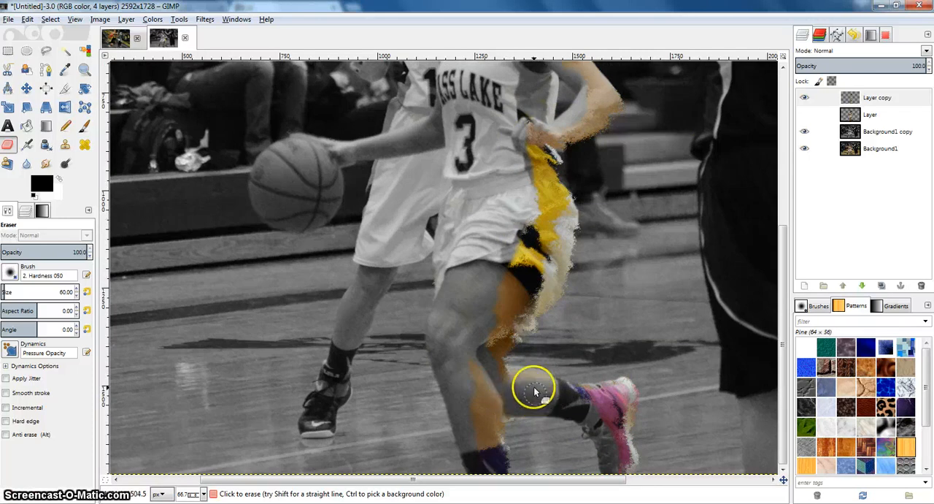
Step: Show the original cut-out Layer again, then duplicate Layer copy and make the new top duplicate active
{"action": "scroll", "coordinate": [600, 250], "scroll_direction": "up", "scroll_amount": 10}
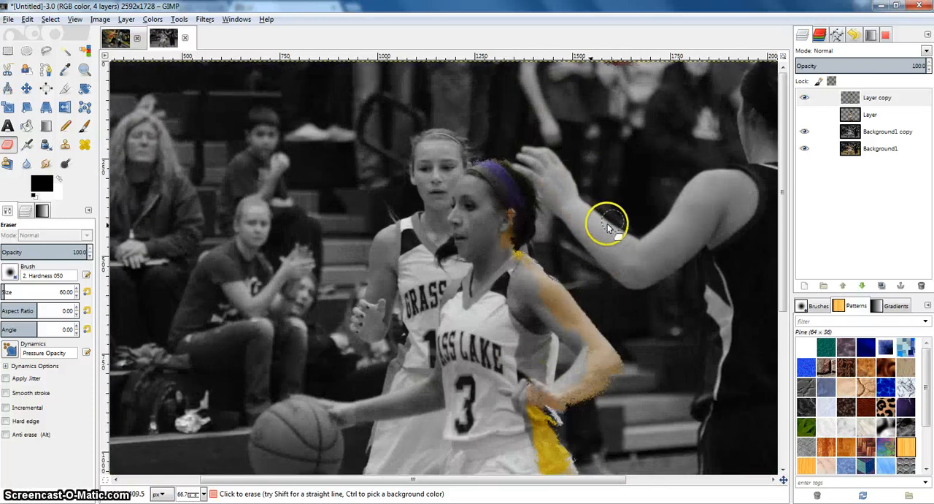
{"action": "left_click", "coordinate": [802, 116]}
{"action": "left_click", "coordinate": [802, 117]}
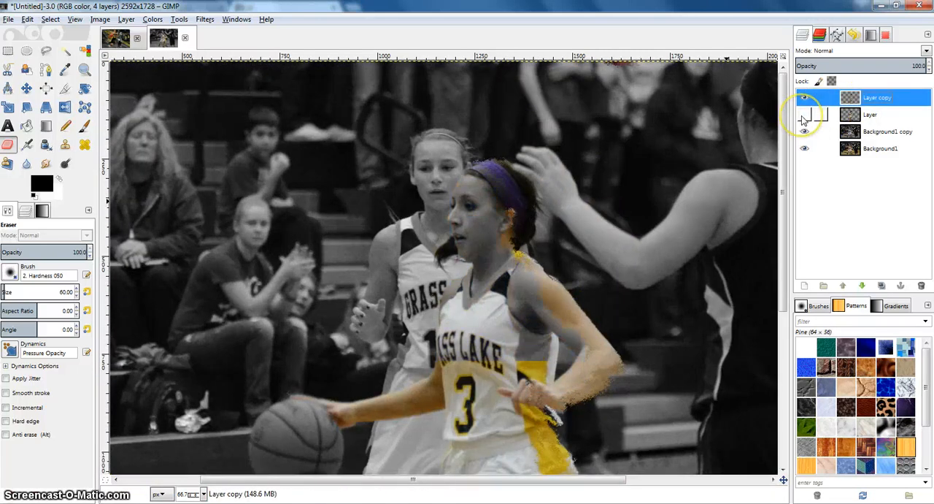
{"action": "left_click", "coordinate": [802, 116]}
{"action": "right_click", "coordinate": [872, 96]}
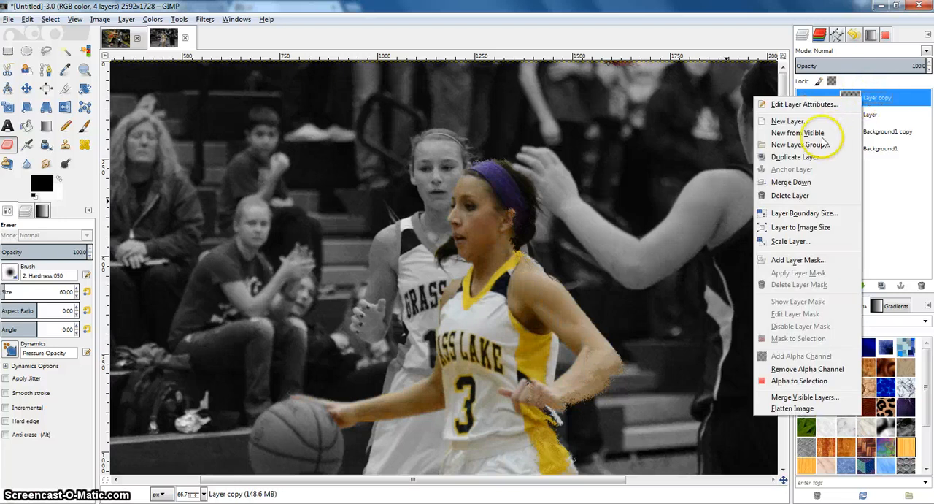
{"action": "left_click", "coordinate": [806, 155]}
{"action": "left_click", "coordinate": [864, 113]}
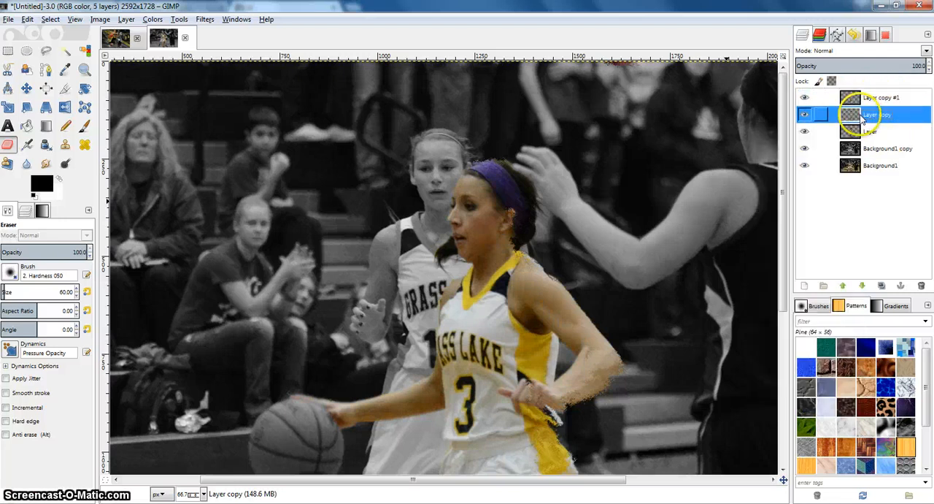
{"action": "left_click", "coordinate": [851, 96]}
Step: Apply a Gaussian Blur with a 5.0 px horizontal and vertical radius, using the RLE method, to Layer copy #1
{"action": "left_click", "coordinate": [178, 19]}
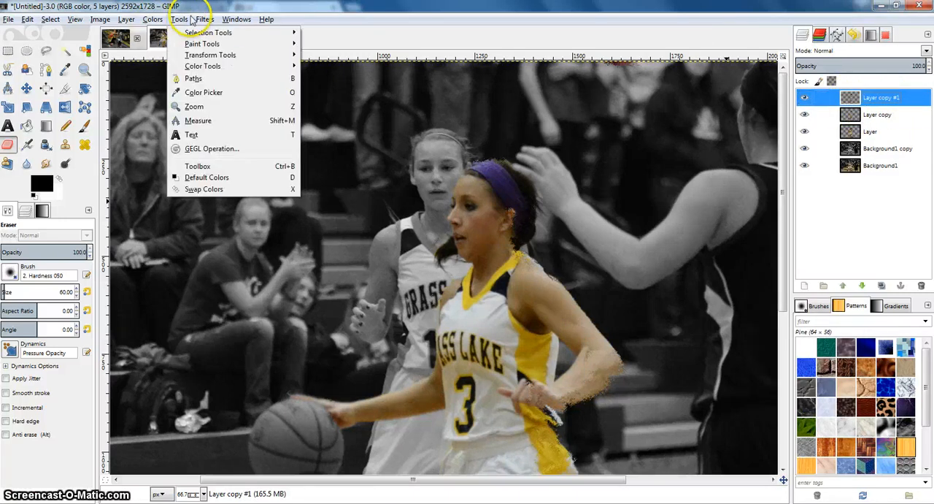
{"action": "left_click", "coordinate": [179, 19]}
{"action": "left_click", "coordinate": [155, 20]}
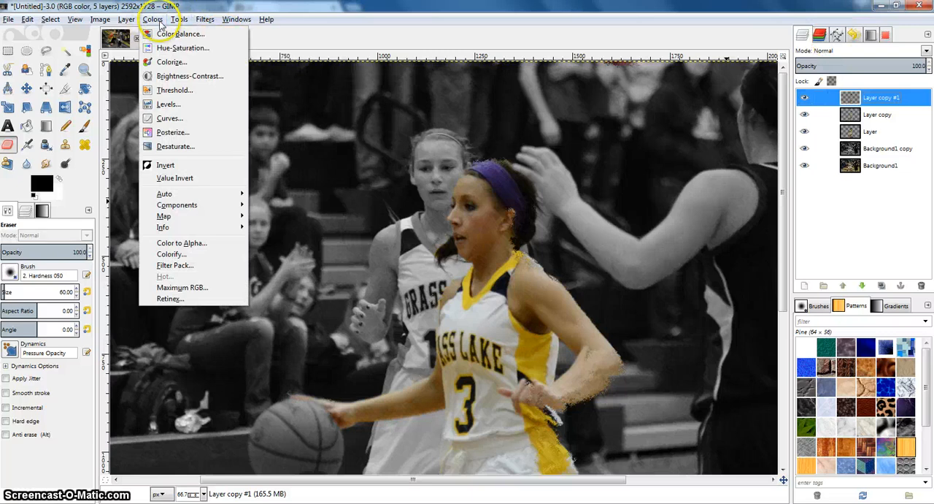
{"action": "left_click", "coordinate": [205, 19]}
{"action": "mouse_move", "coordinate": [224, 88]}
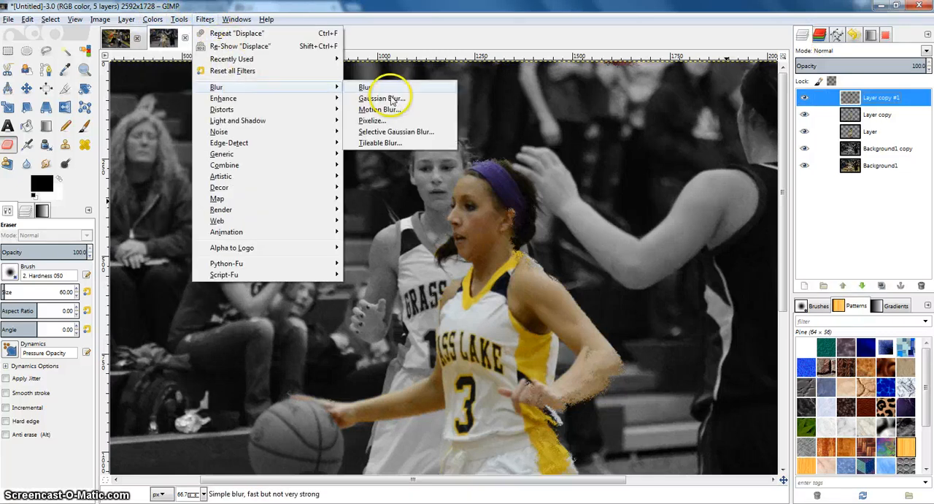
{"action": "left_click", "coordinate": [384, 97]}
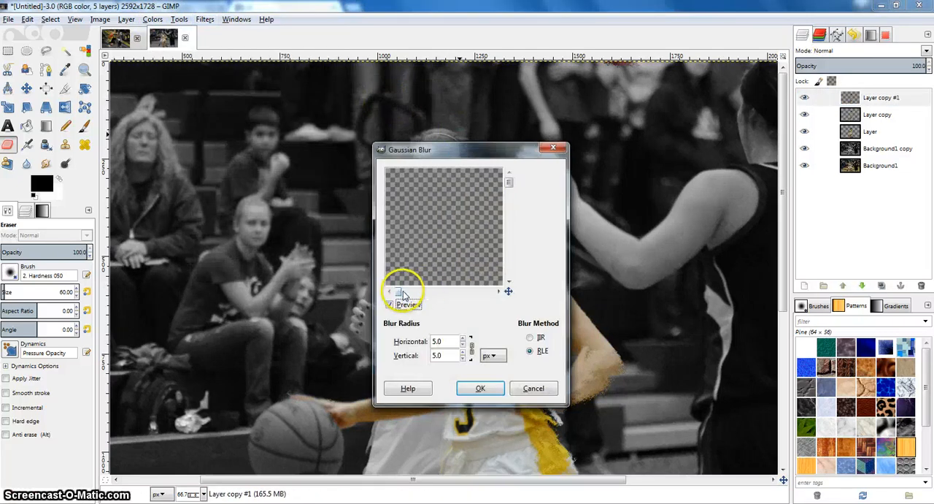
{"action": "left_click_drag", "start_coordinate": [403, 292], "coordinate": [454, 288]}
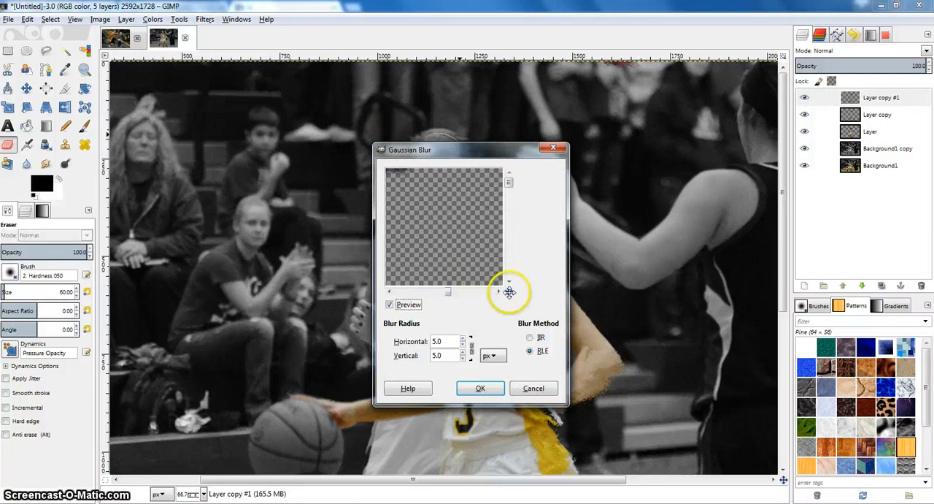
{"action": "left_click_drag", "start_coordinate": [509, 290], "coordinate": [509, 317]}
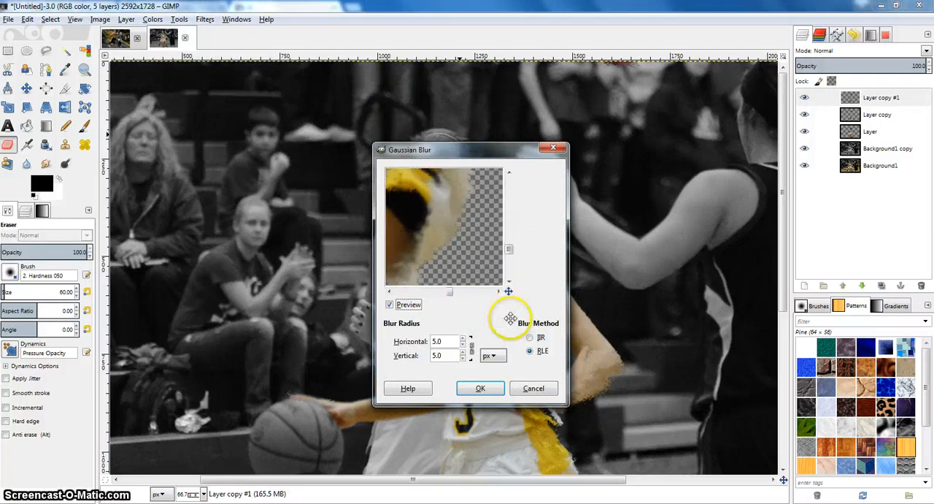
{"action": "left_click", "coordinate": [476, 388]}
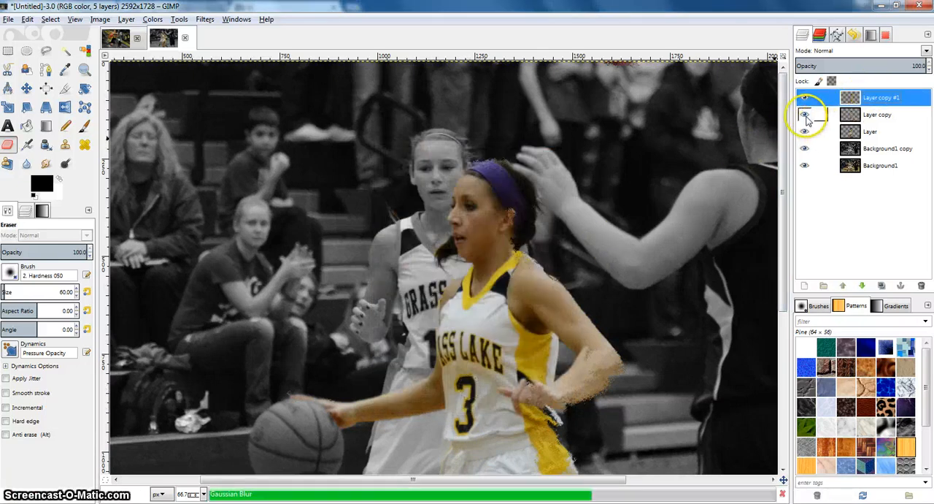
Step: Brighten Layer copy #1 with Curves by raising the middle of the Value curve to about x 120, y 153
{"action": "scroll", "coordinate": [664, 212], "scroll_direction": "down", "scroll_amount": 5}
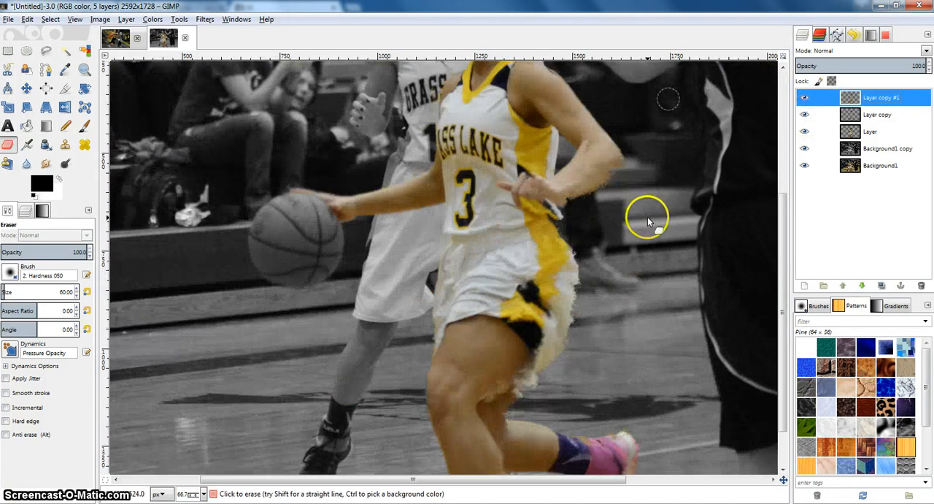
{"action": "scroll", "coordinate": [643, 214], "scroll_direction": "down", "scroll_amount": 1}
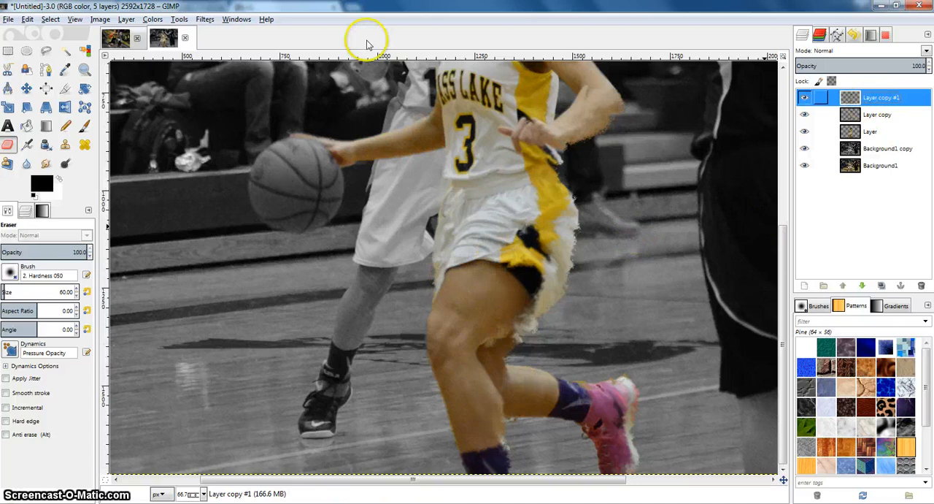
{"action": "left_click", "coordinate": [153, 19]}
{"action": "left_click", "coordinate": [156, 114]}
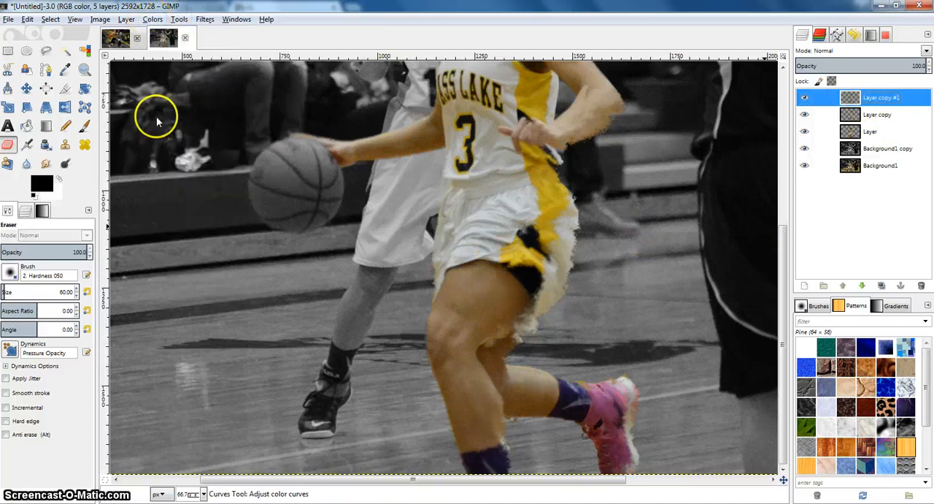
{"action": "mouse_move", "coordinate": [187, 139]}
{"action": "left_mouse_down"}
{"action": "mouse_move", "coordinate": [177, 130]}
{"action": "mouse_move", "coordinate": [184, 143]}
{"action": "left_mouse_up"}
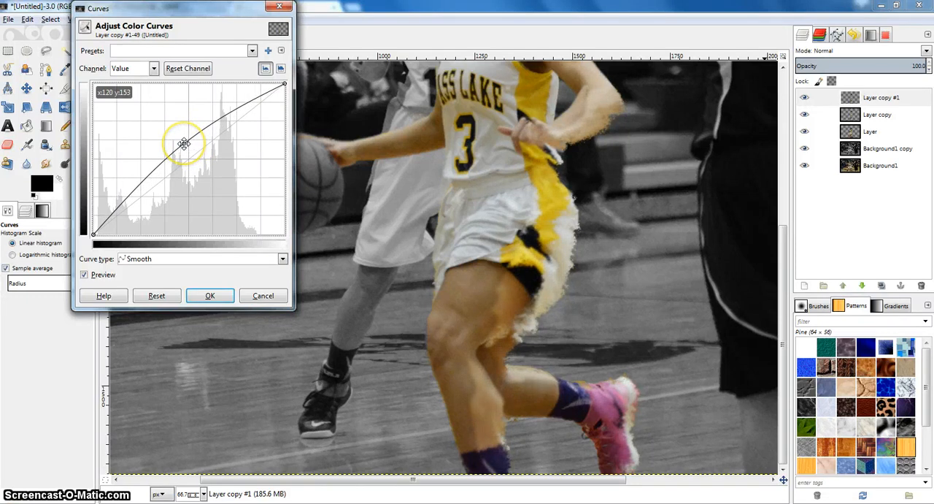
{"action": "scroll", "coordinate": [642, 181], "scroll_direction": "up", "scroll_amount": 5}
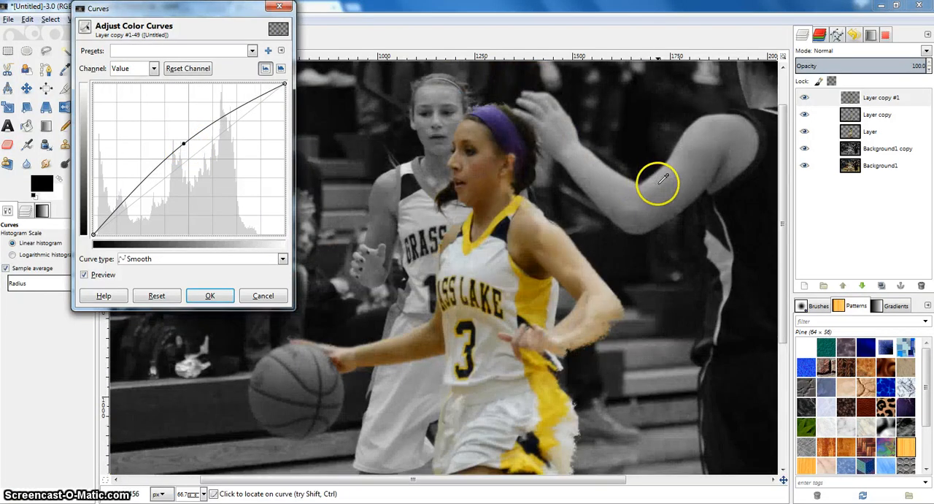
{"action": "left_click", "coordinate": [206, 294]}
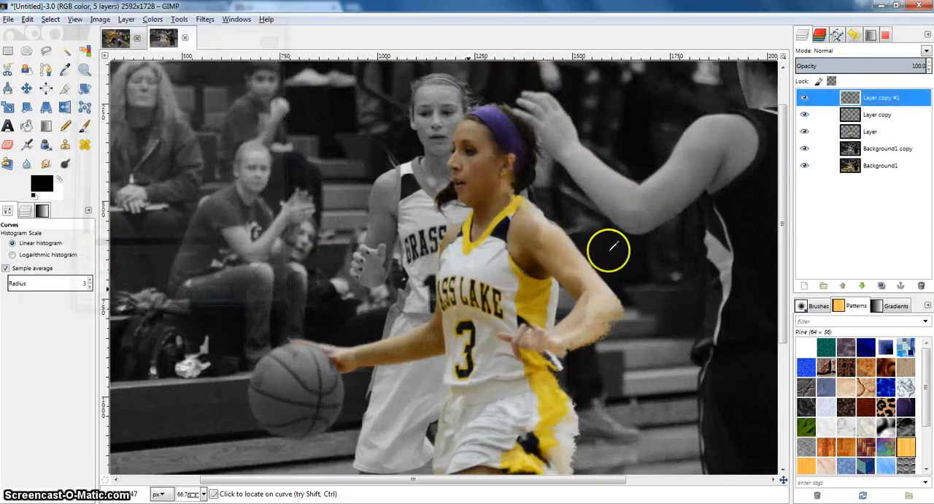
Step: Duplicate Layer copy and place the duplicate at the top of the layer stack
{"action": "left_click", "coordinate": [869, 119]}
{"action": "mouse_move", "coordinate": [864, 116]}
{"action": "left_mouse_down"}
{"action": "mouse_move", "coordinate": [855, 94]}
{"action": "mouse_move", "coordinate": [847, 98]}
{"action": "mouse_move", "coordinate": [866, 114]}
{"action": "left_mouse_up"}
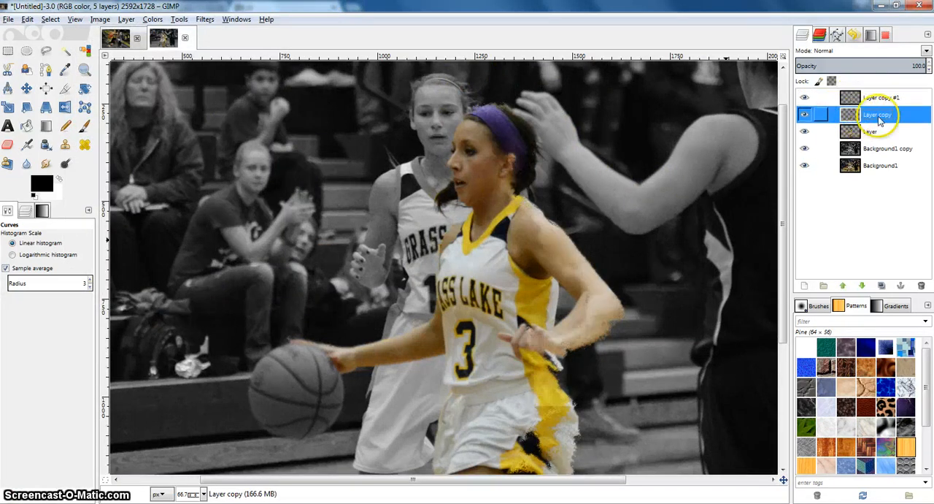
{"action": "right_click", "coordinate": [865, 115]}
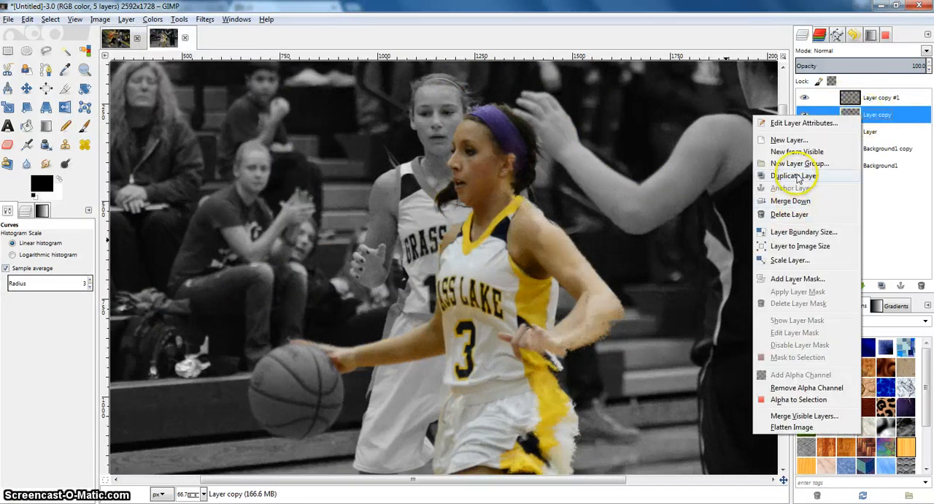
{"action": "left_click", "coordinate": [794, 175]}
{"action": "left_click_drag", "start_coordinate": [863, 95], "coordinate": [856, 96]}
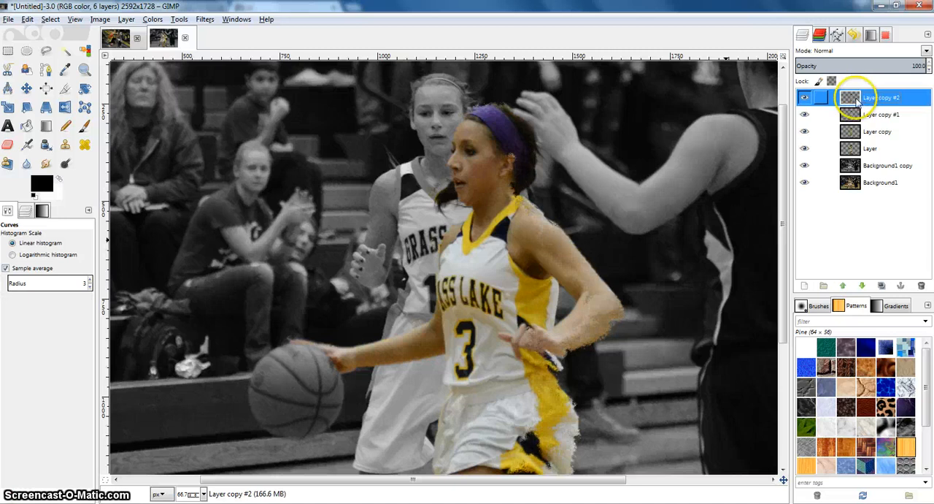
Step: Move the new top duplicate a little to the right behind the player and set its opacity to 88
{"action": "left_click", "coordinate": [26, 87]}
{"action": "left_click_drag", "start_coordinate": [579, 272], "coordinate": [553, 215]}
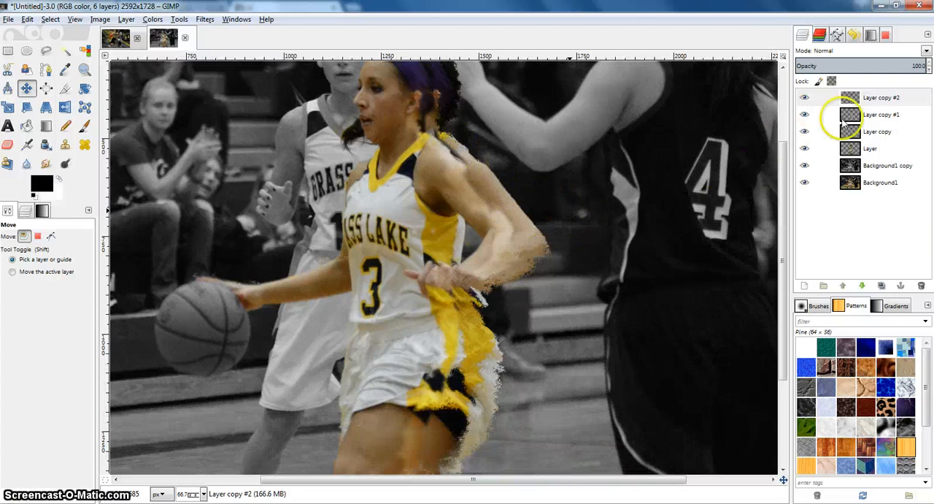
{"action": "left_click", "coordinate": [897, 97]}
{"action": "left_click", "coordinate": [928, 69]}
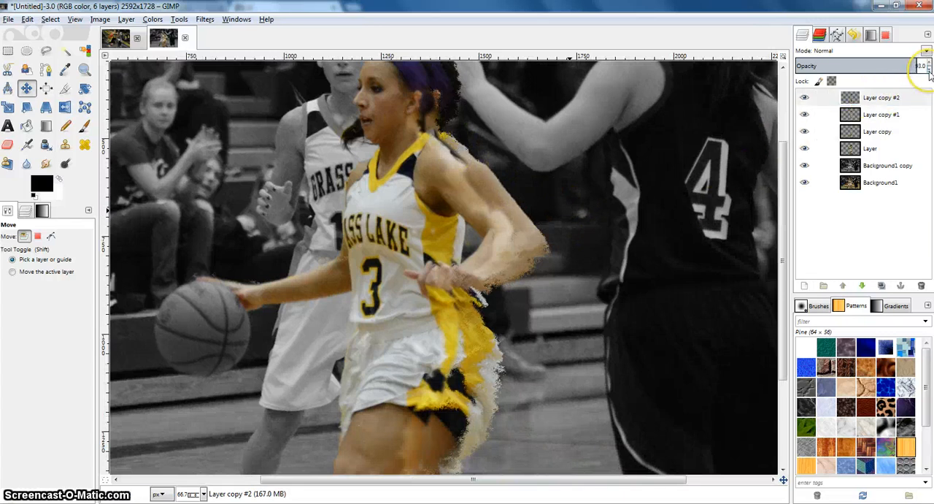
Step: Erase the leftover displaced color over the player's knee and trailing leg on Layer copy #2
{"action": "scroll", "coordinate": [542, 219], "scroll_direction": "down", "scroll_amount": 3}
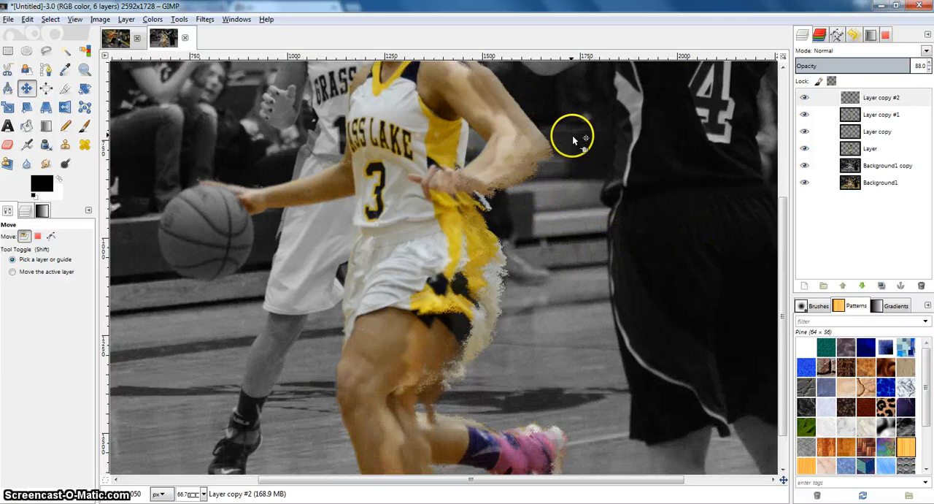
{"action": "scroll", "coordinate": [781, 206], "scroll_direction": "down", "scroll_amount": 2}
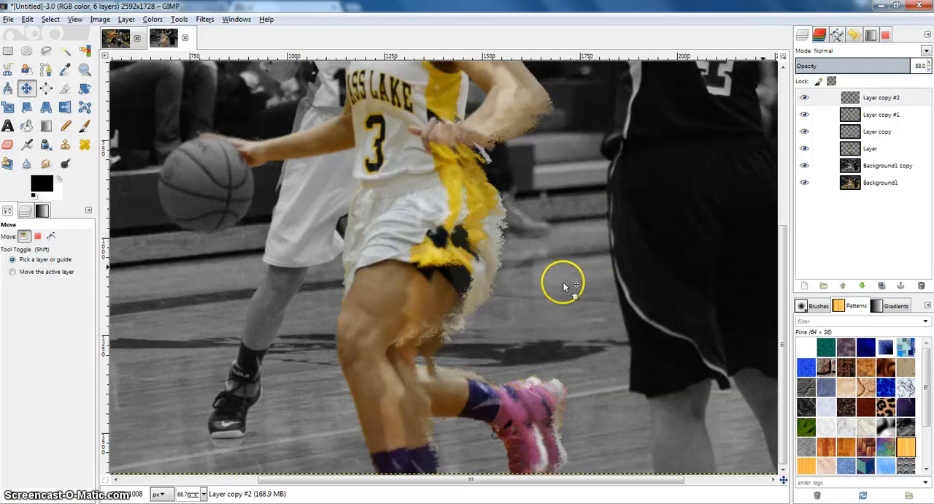
{"action": "left_click", "coordinate": [7, 144]}
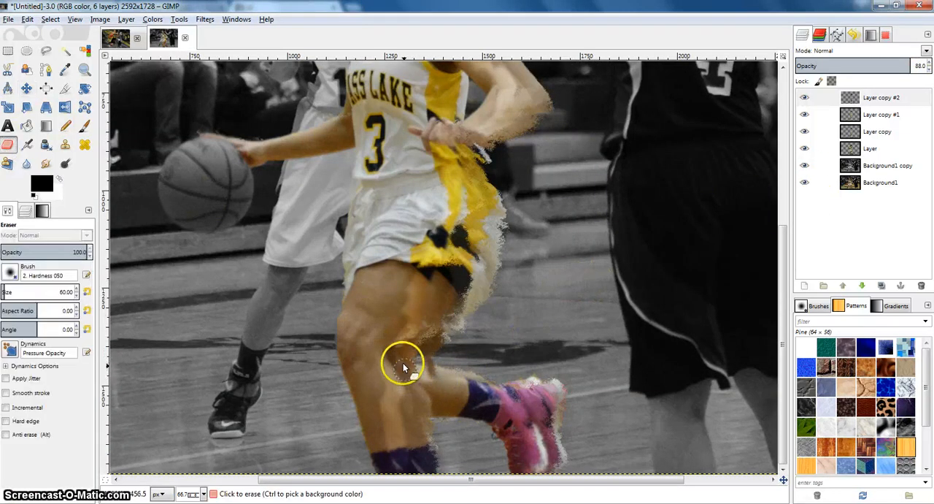
{"action": "left_click", "coordinate": [850, 100]}
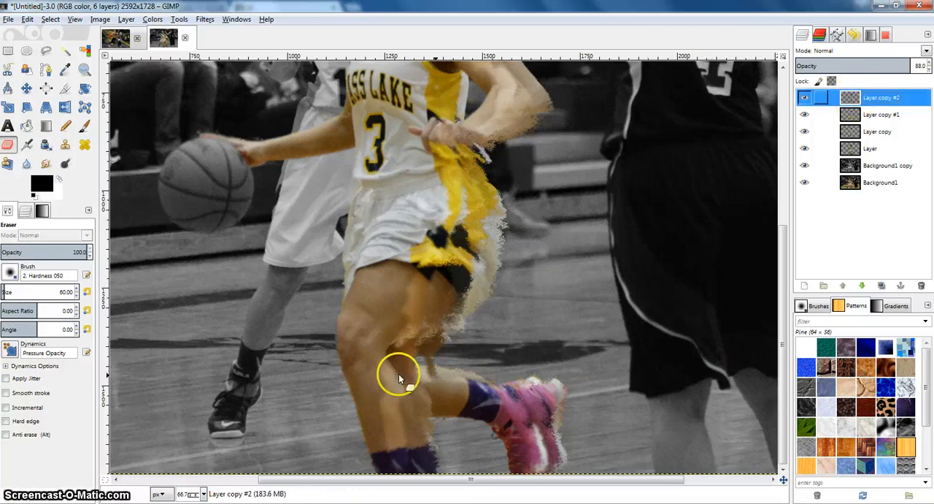
{"action": "mouse_move", "coordinate": [409, 387]}
{"action": "left_mouse_down"}
{"action": "mouse_move", "coordinate": [435, 420]}
{"action": "mouse_move", "coordinate": [451, 392]}
{"action": "mouse_move", "coordinate": [450, 443]}
{"action": "mouse_move", "coordinate": [431, 444]}
{"action": "mouse_move", "coordinate": [431, 452]}
{"action": "mouse_move", "coordinate": [423, 428]}
{"action": "mouse_move", "coordinate": [461, 411]}
{"action": "left_mouse_up"}
{"action": "left_click_drag", "start_coordinate": [544, 415], "coordinate": [513, 395]}
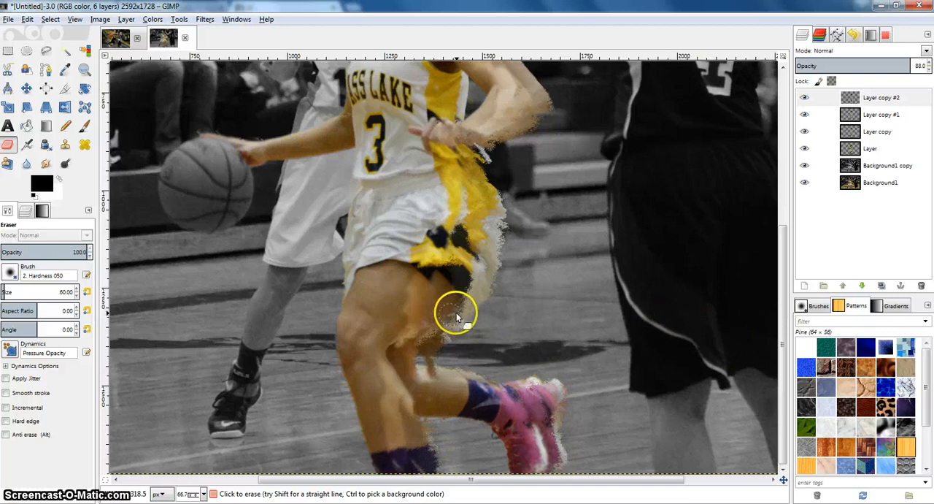
Step: Duplicate Layer copy #2 to make another trailing copy of the player's edges
{"action": "scroll", "coordinate": [458, 312], "scroll_direction": "up", "scroll_amount": 5}
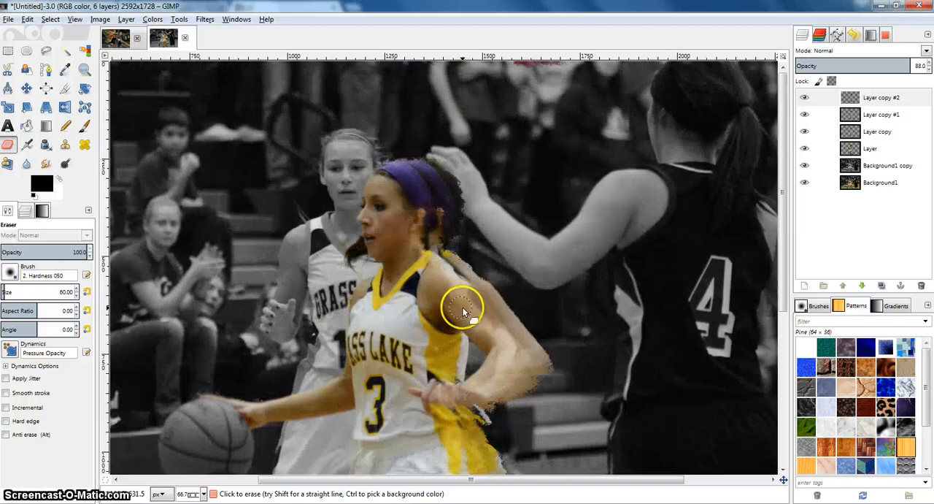
{"action": "left_click", "coordinate": [866, 100]}
{"action": "right_click", "coordinate": [869, 104]}
{"action": "left_click", "coordinate": [803, 162]}
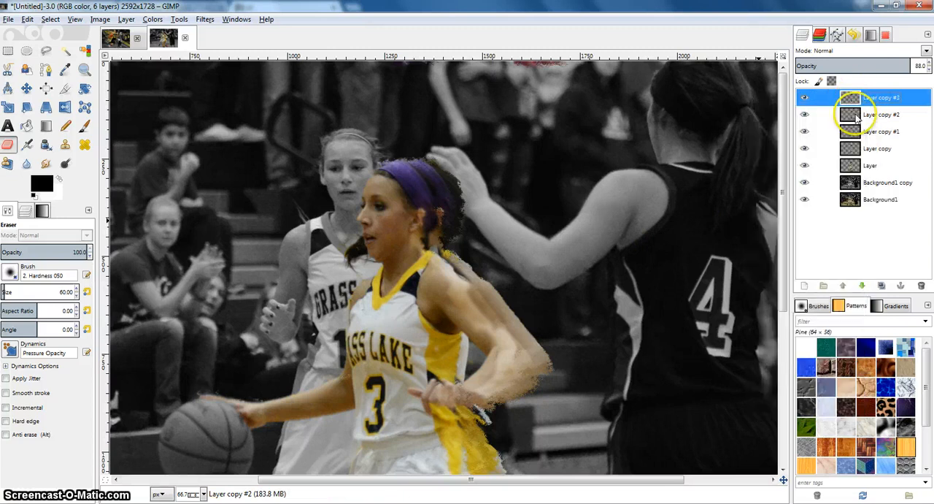
Step: Shift the duplicate of Layer copy #2 slightly farther right and lower its opacity to 75
{"action": "left_click", "coordinate": [26, 87]}
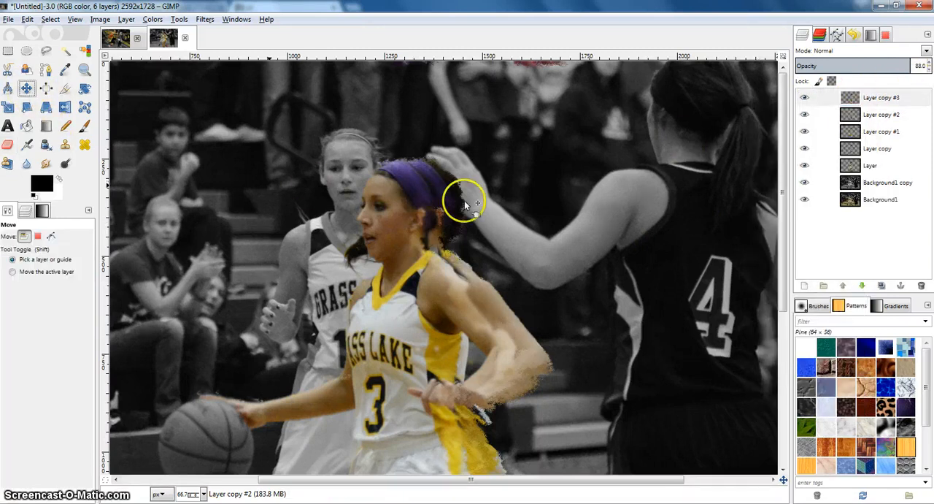
{"action": "left_click_drag", "start_coordinate": [458, 200], "coordinate": [467, 202]}
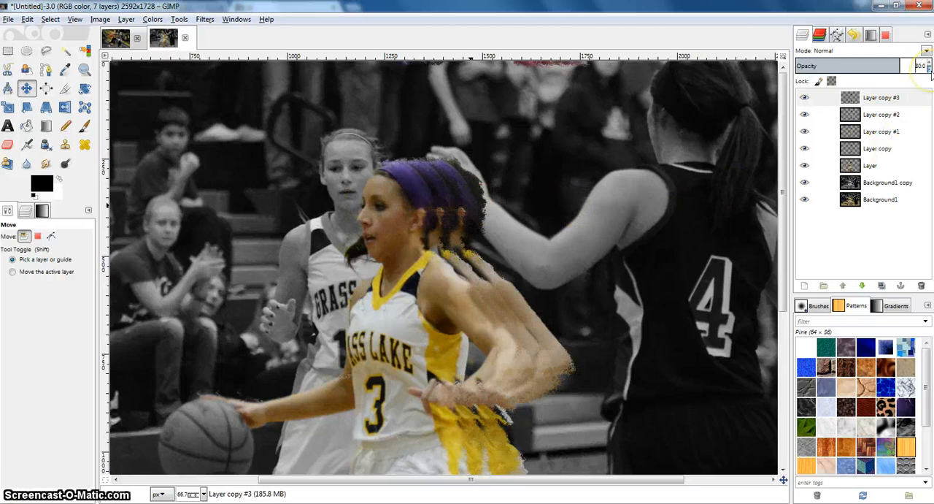
{"action": "left_click", "coordinate": [930, 70]}
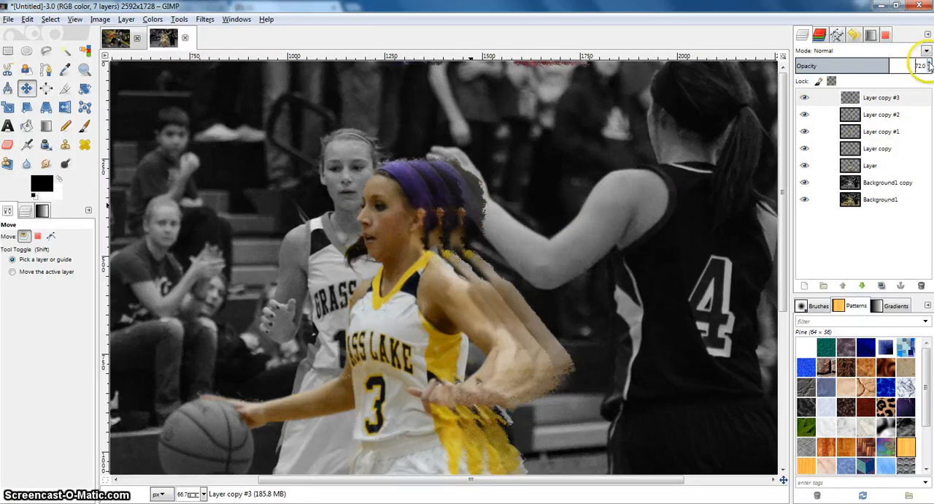
Step: Erase the unwanted displaced color around the player's knee and lower leg on Layer copy #3
{"action": "left_click", "coordinate": [8, 144]}
{"action": "scroll", "coordinate": [547, 268], "scroll_direction": "down", "scroll_amount": 5}
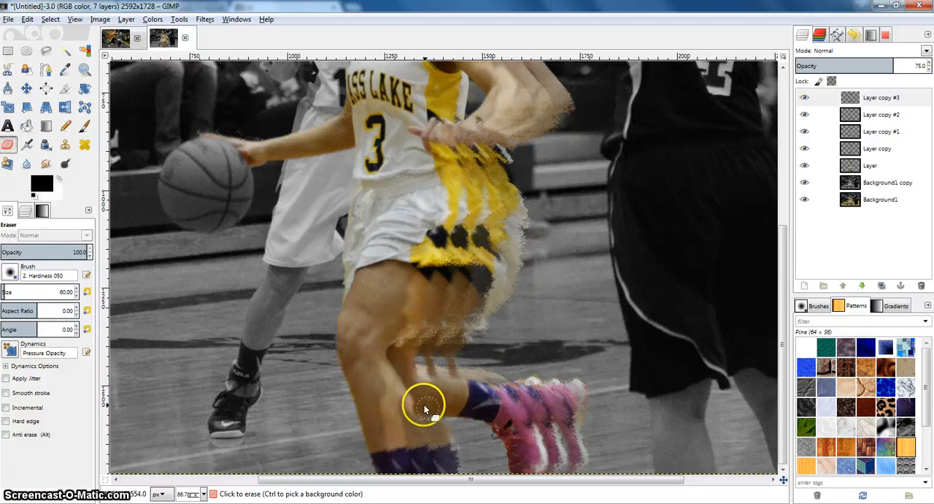
{"action": "scroll", "coordinate": [487, 390], "scroll_direction": "up", "scroll_amount": 5}
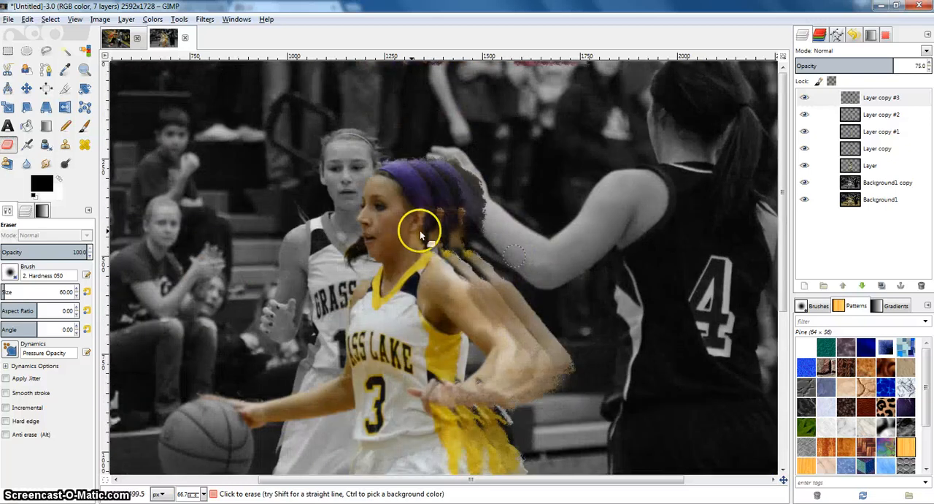
Step: Duplicate Layer copy #3 to add one more trailing copy
{"action": "left_click", "coordinate": [885, 95]}
{"action": "right_click", "coordinate": [881, 97]}
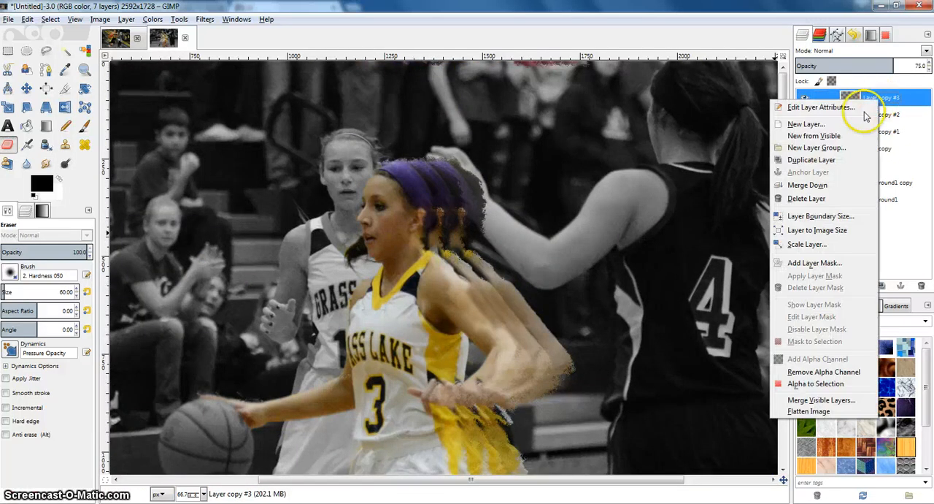
{"action": "left_click", "coordinate": [803, 160]}
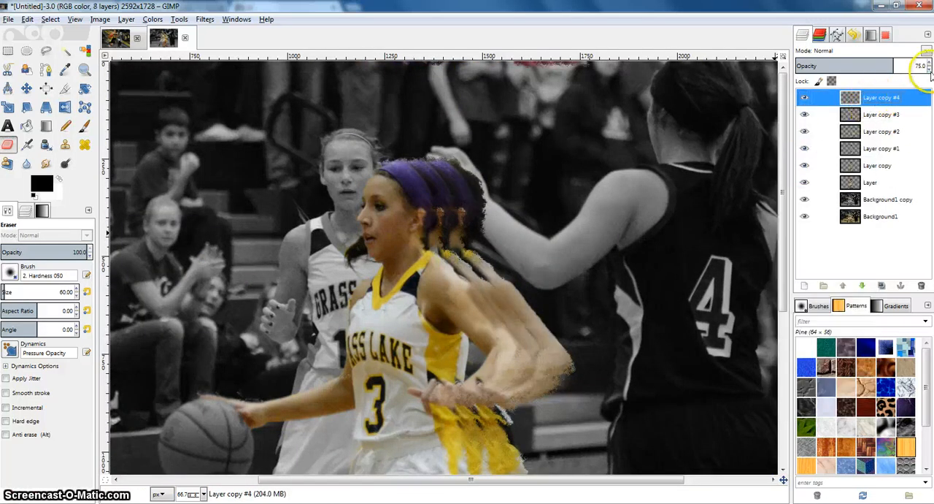
Step: Offset the duplicate of Layer copy #3 farther right along the trail and reduce its opacity to 62
{"action": "left_click", "coordinate": [26, 88]}
{"action": "left_click_drag", "start_coordinate": [471, 208], "coordinate": [496, 210]}
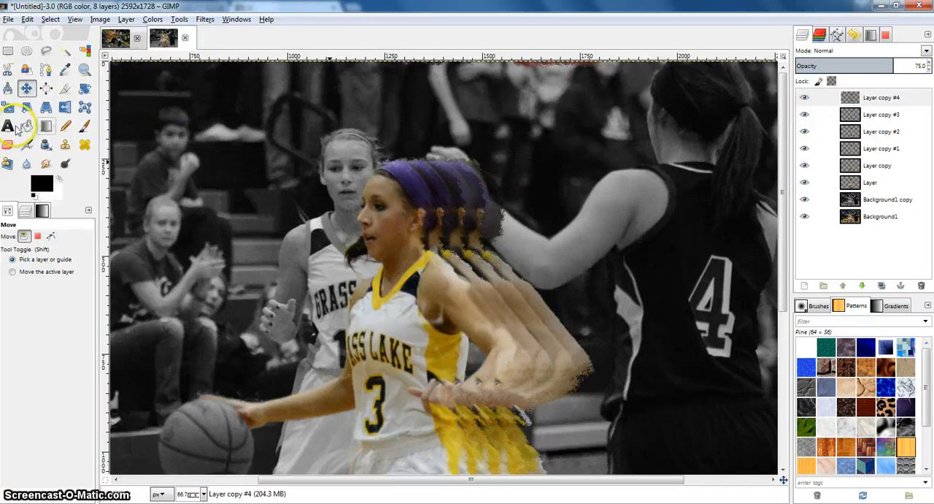
{"action": "left_click", "coordinate": [899, 95]}
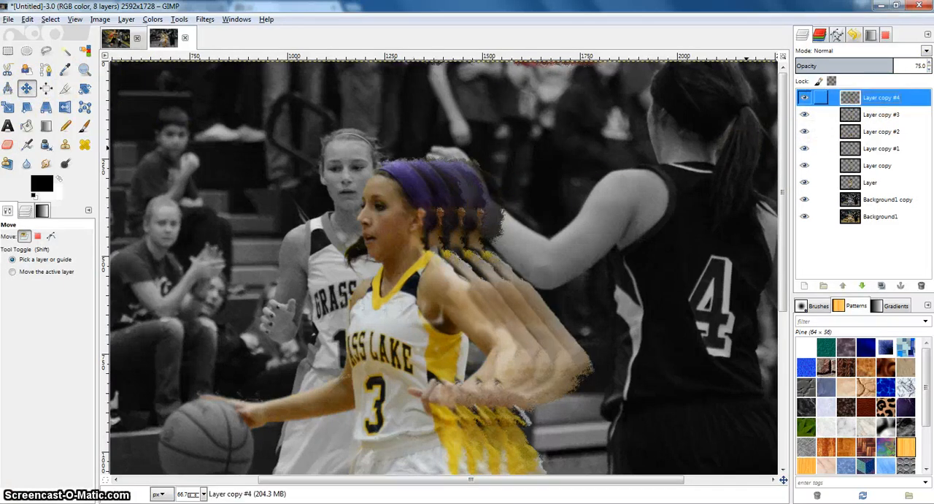
{"action": "left_click", "coordinate": [930, 69]}
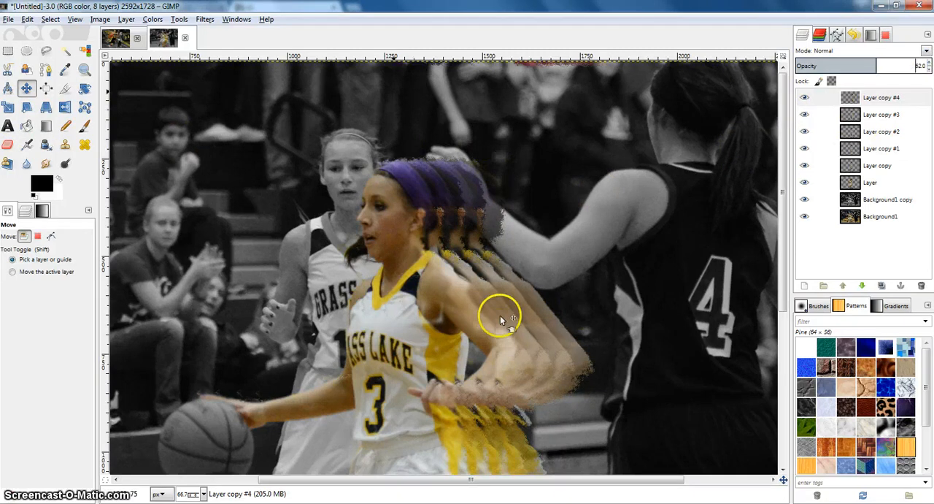
Step: Examine the fading trail of displaced copies behind the number 3 player, up close and across the whole photo
{"action": "scroll", "coordinate": [502, 314], "scroll_direction": "down", "scroll_amount": 5}
{"action": "scroll", "coordinate": [508, 306], "scroll_direction": "down", "scroll_amount": 2, "text": "ctrl"}
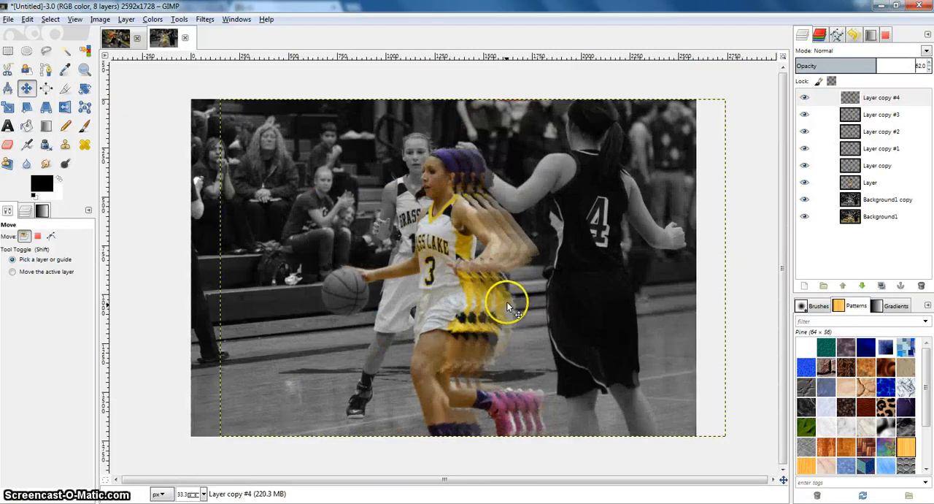
{"action": "scroll", "coordinate": [529, 291], "scroll_direction": "up", "scroll_amount": 1, "text": "ctrl"}
{"action": "left_click_drag", "start_coordinate": [523, 297], "coordinate": [499, 256]}
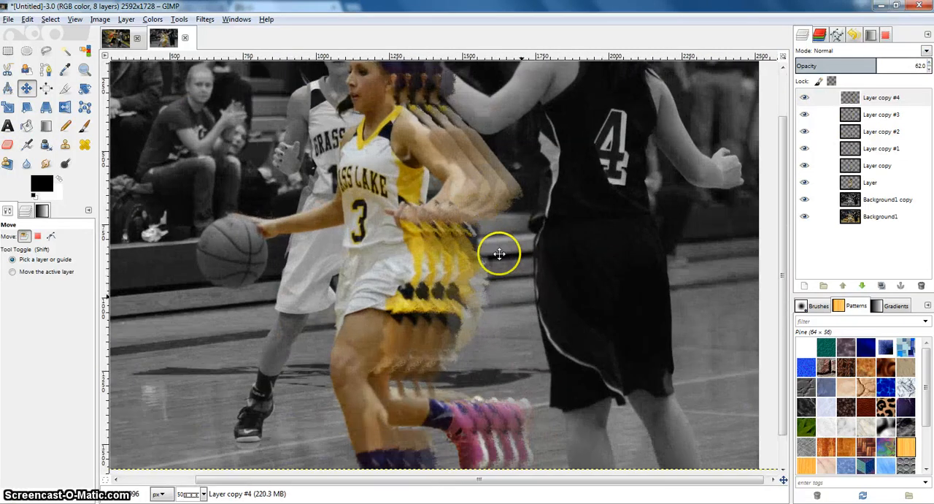
{"action": "scroll", "coordinate": [502, 230], "scroll_direction": "up", "scroll_amount": 3}
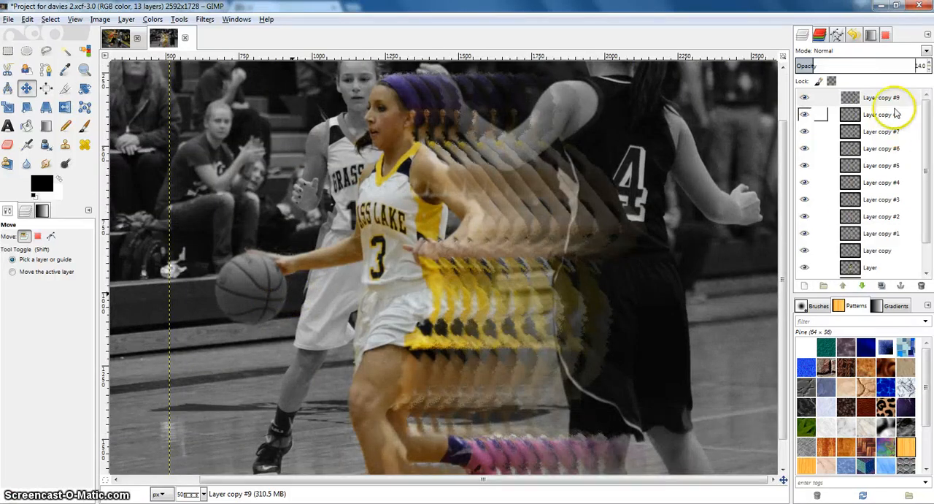
{"action": "scroll", "coordinate": [903, 156], "scroll_direction": "down", "scroll_amount": 2}
{"action": "scroll", "coordinate": [875, 219], "scroll_direction": "up", "scroll_amount": 3}
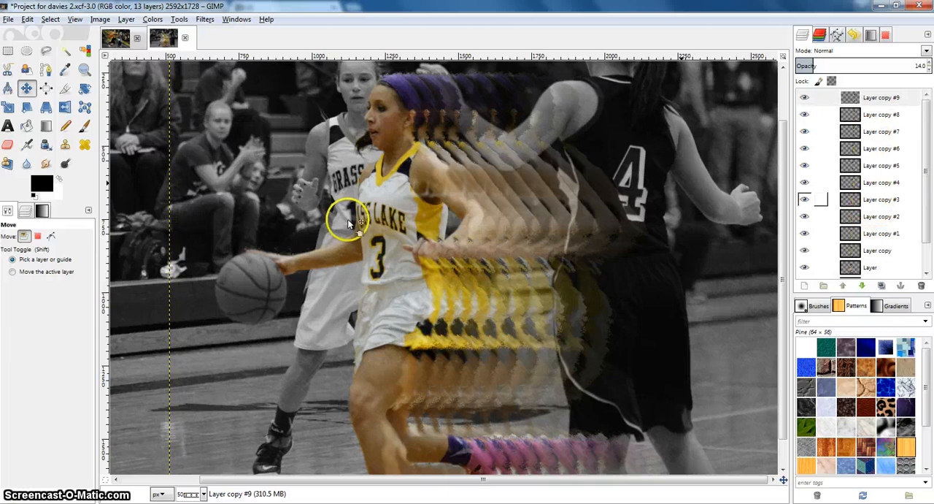
{"action": "right_click", "coordinate": [869, 107]}
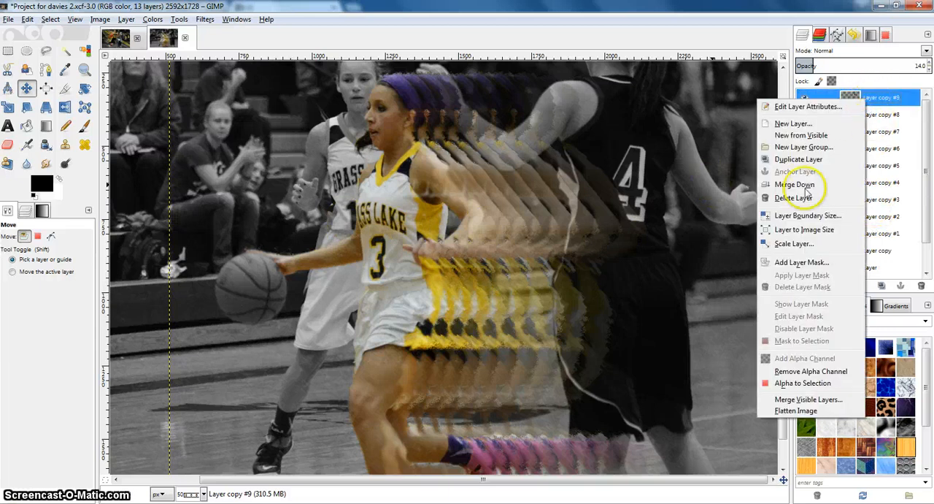
{"action": "left_click", "coordinate": [658, 148]}
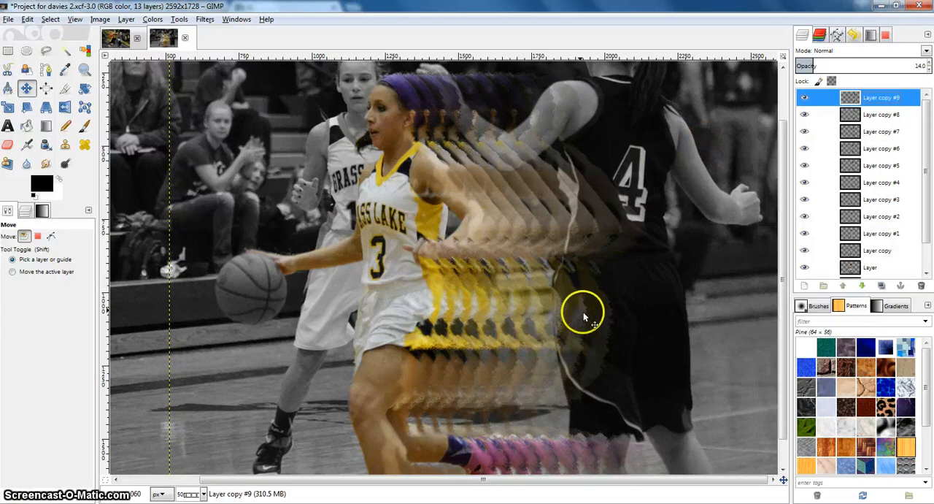
{"action": "scroll", "coordinate": [583, 315], "scroll_direction": "down", "scroll_amount": 1}
{"action": "right_click", "coordinate": [870, 108]}
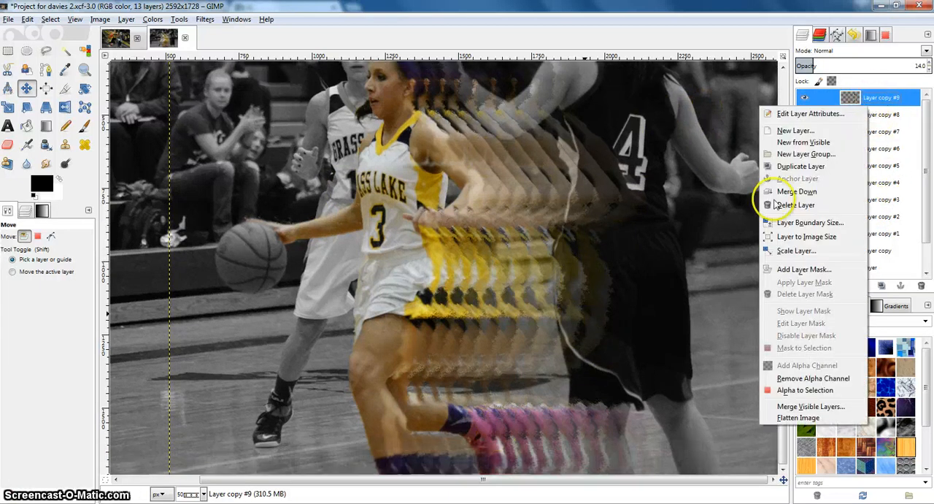
{"action": "left_click", "coordinate": [916, 135]}
{"action": "scroll", "coordinate": [909, 129], "scroll_direction": "down", "scroll_amount": 1}
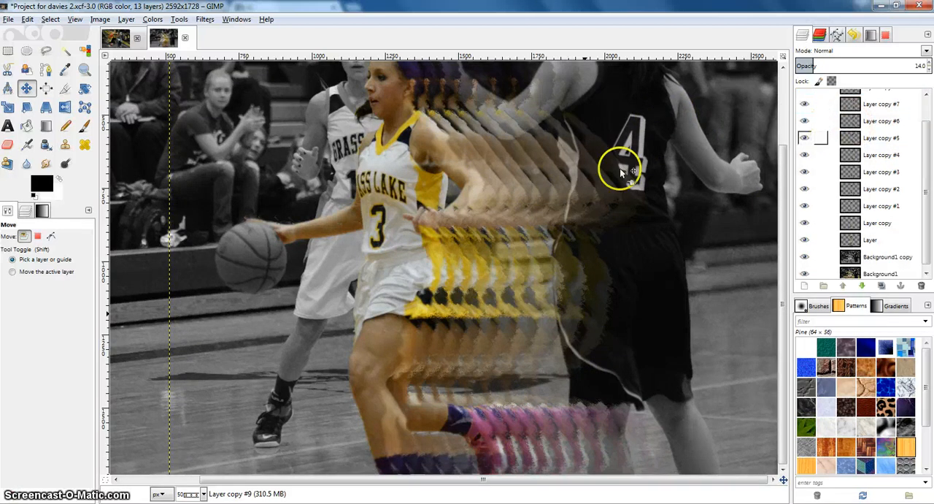
{"action": "scroll", "coordinate": [402, 167], "scroll_direction": "up", "scroll_amount": 3}
{"action": "scroll", "coordinate": [532, 202], "scroll_direction": "down", "scroll_amount": 3}
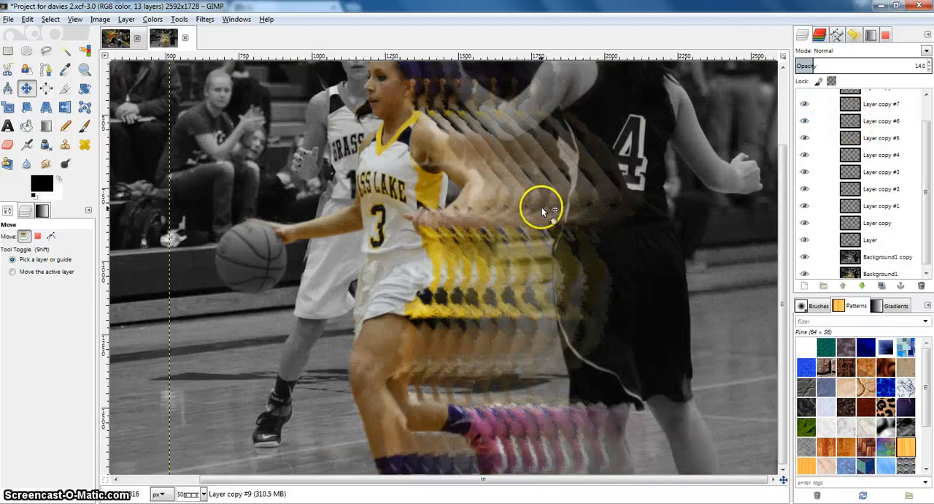
{"action": "scroll", "coordinate": [541, 206], "scroll_direction": "up", "scroll_amount": 3}
Step: Move the Background1 copy layer to the top of the layer stack and toggle its visibility to compare it with the trail
{"action": "left_click", "coordinate": [869, 252]}
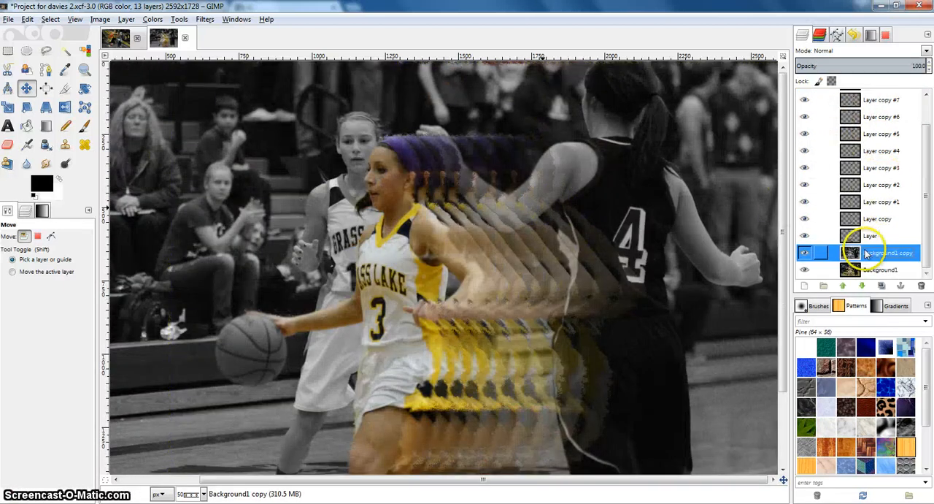
{"action": "left_click_drag", "start_coordinate": [850, 253], "coordinate": [861, 96]}
{"action": "left_click_drag", "start_coordinate": [574, 226], "coordinate": [568, 199]}
{"action": "scroll", "coordinate": [577, 219], "scroll_direction": "up", "scroll_amount": 1}
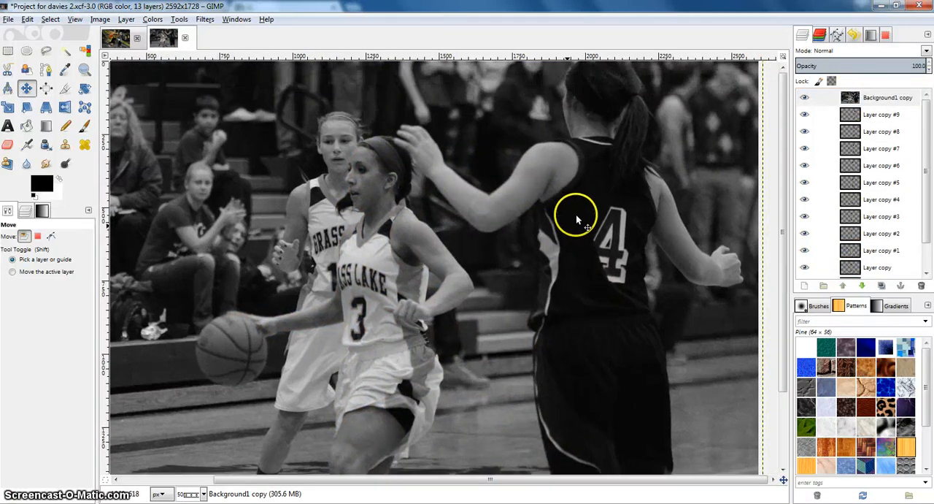
{"action": "scroll", "coordinate": [560, 271], "scroll_direction": "down", "scroll_amount": 2}
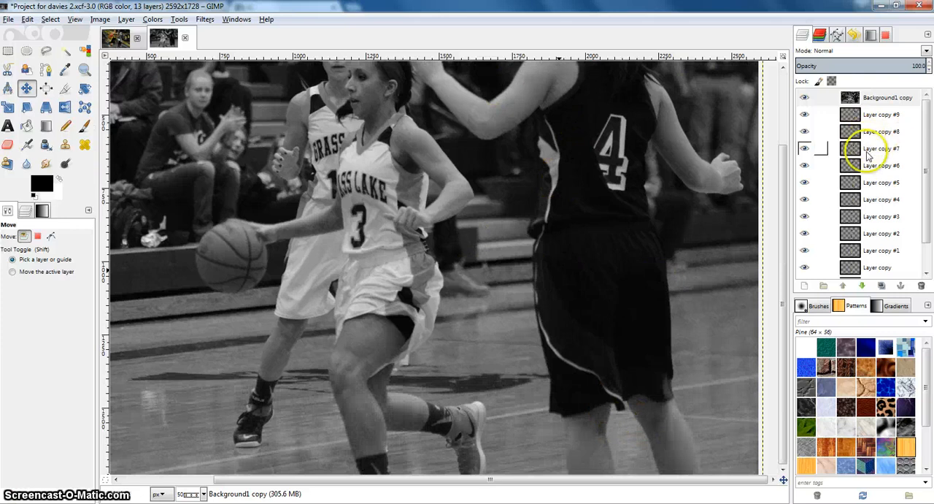
{"action": "left_click", "coordinate": [805, 97]}
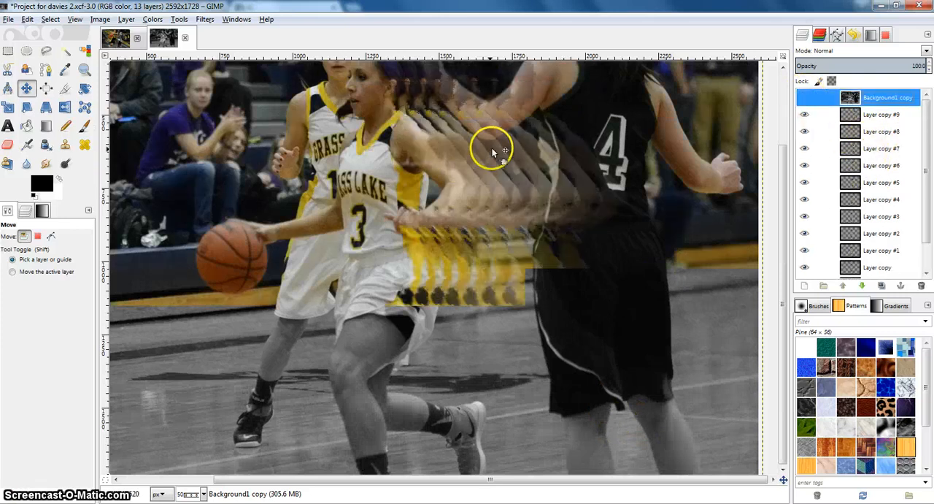
{"action": "left_click", "coordinate": [804, 97]}
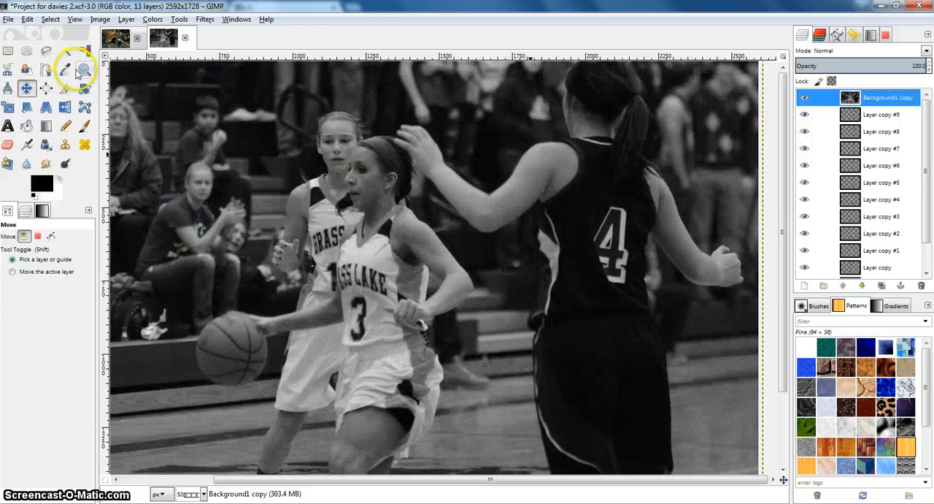
{"action": "left_click", "coordinate": [7, 68]}
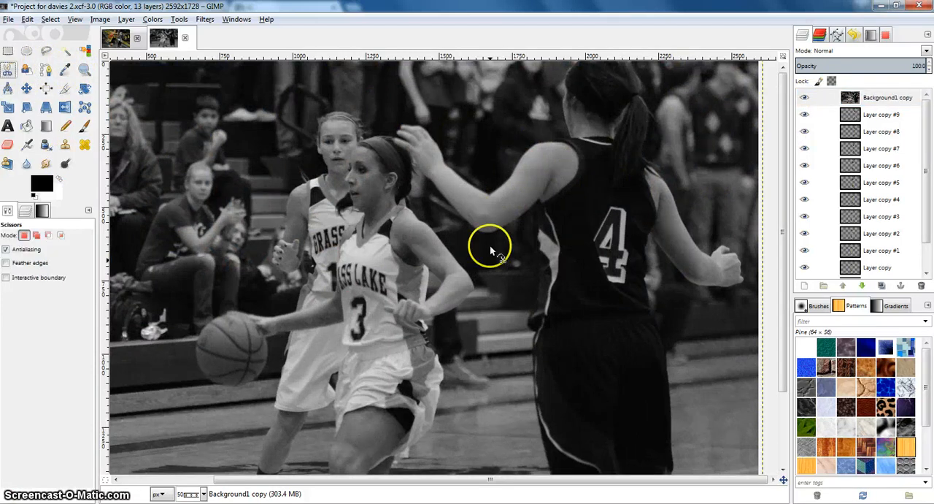
{"action": "left_click", "coordinate": [539, 200]}
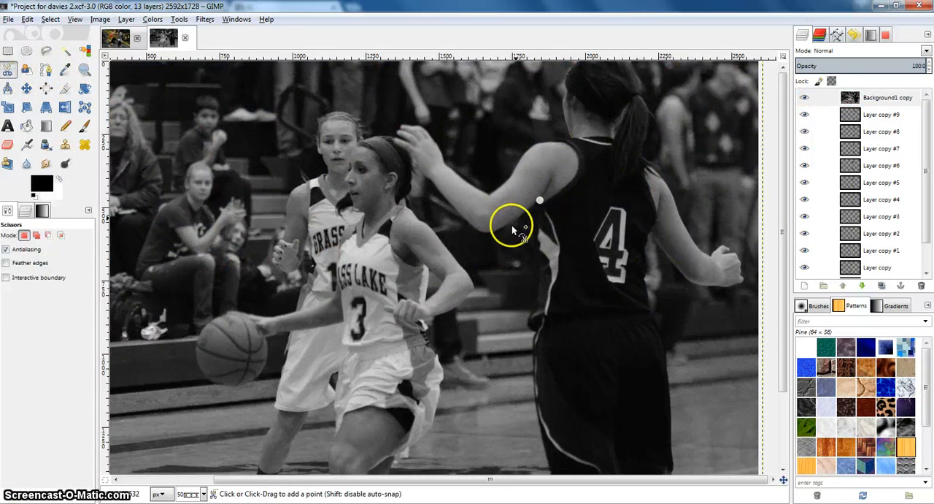
{"action": "left_click", "coordinate": [493, 234]}
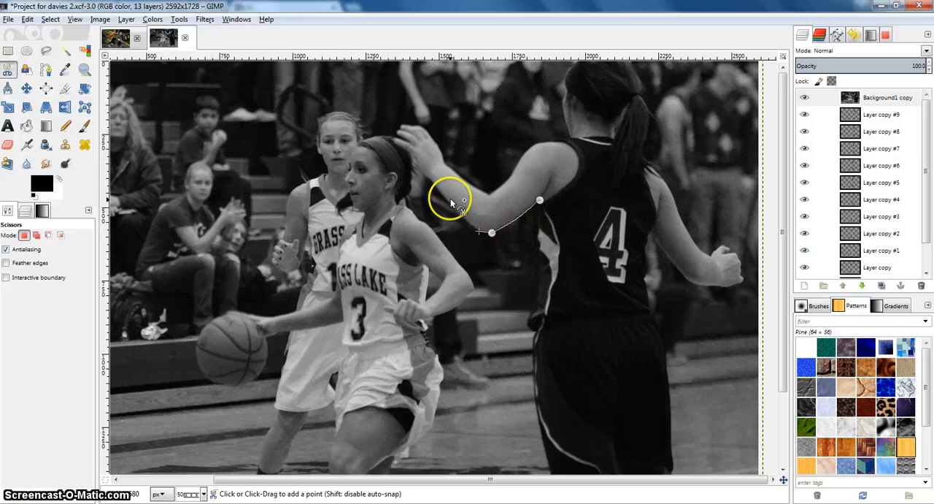
{"action": "left_click", "coordinate": [428, 178]}
{"action": "left_click", "coordinate": [418, 171]}
{"action": "left_click", "coordinate": [408, 151]}
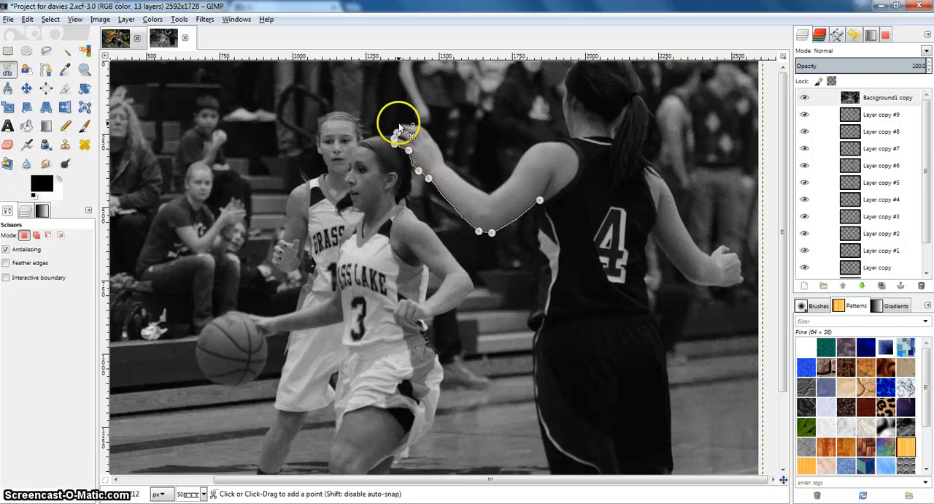
{"action": "left_click", "coordinate": [422, 127]}
{"action": "left_click", "coordinate": [438, 148]}
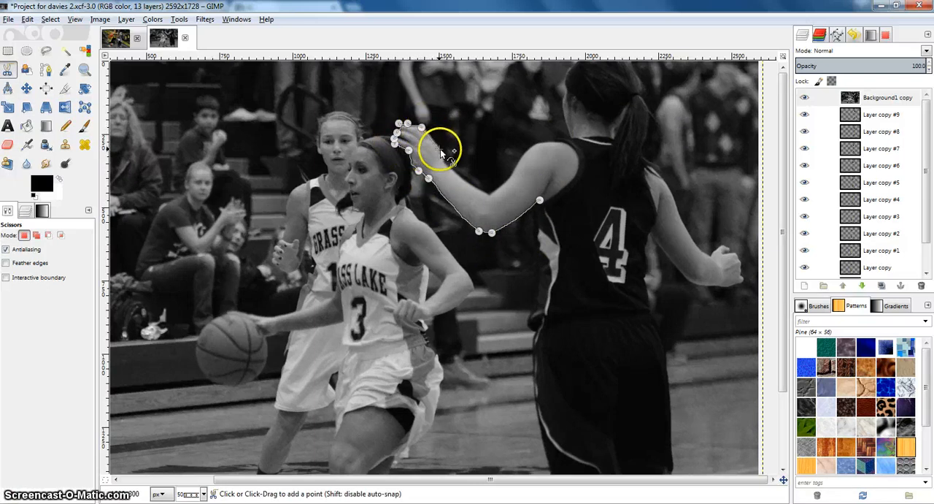
{"action": "left_click", "coordinate": [444, 161]}
{"action": "left_click", "coordinate": [488, 193]}
{"action": "left_click", "coordinate": [511, 172]}
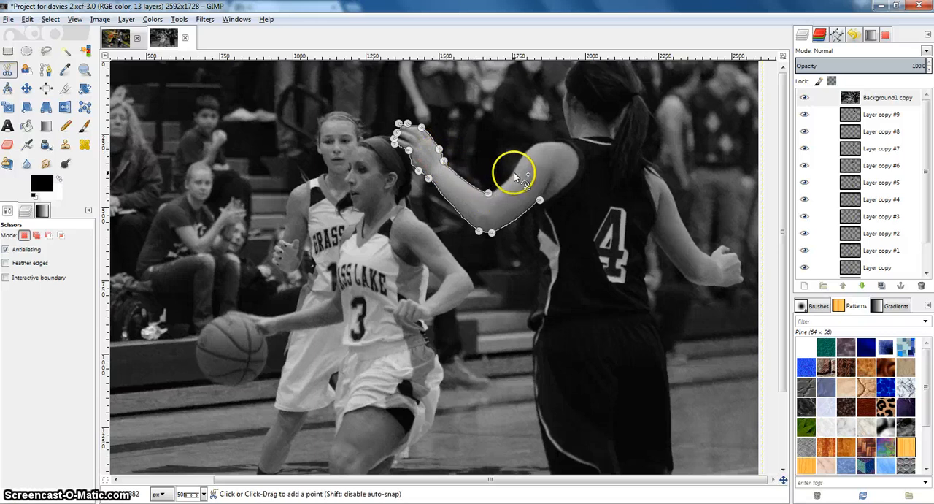
{"action": "left_click", "coordinate": [532, 144]}
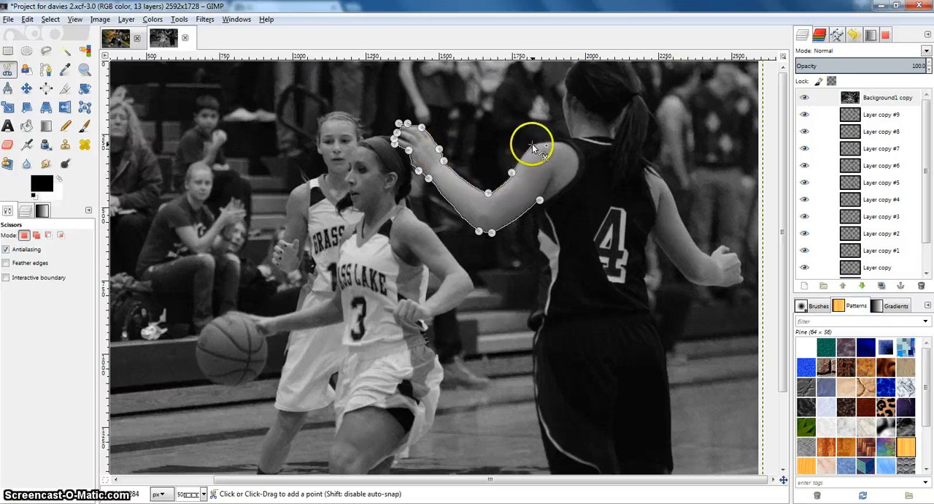
{"action": "left_click", "coordinate": [569, 137]}
{"action": "left_click", "coordinate": [562, 107]}
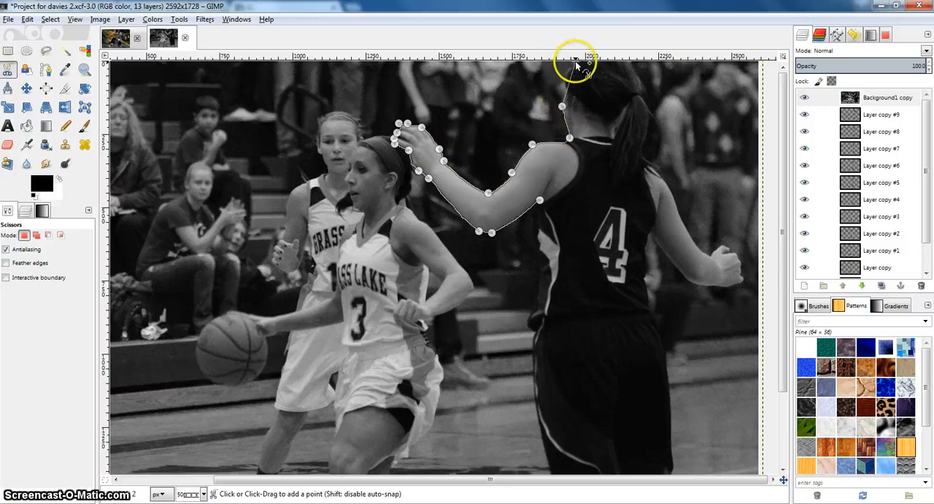
{"action": "key", "text": "m"}
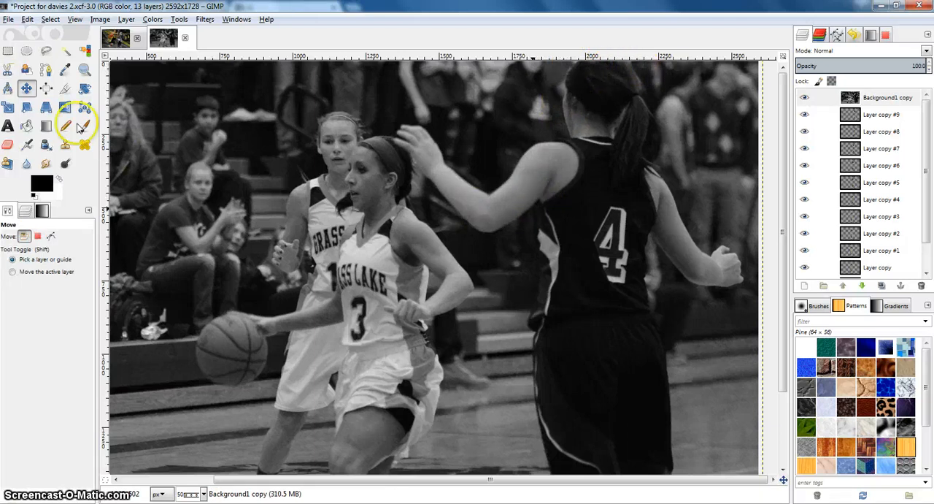
Step: Start a Scissors Select outline of the number 4 player from the armpit along the underside of her raised arm and around the hand
{"action": "left_click", "coordinate": [8, 69]}
{"action": "left_click", "coordinate": [539, 200]}
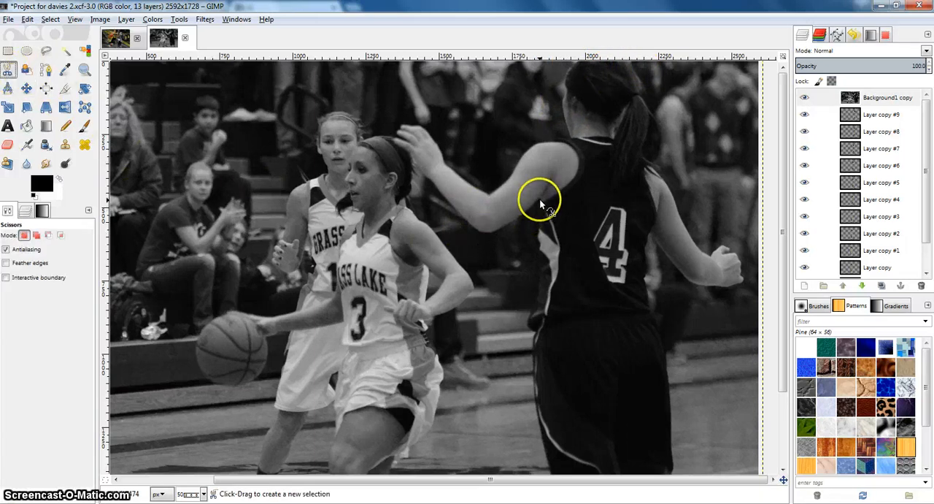
{"action": "left_click", "coordinate": [431, 180]}
{"action": "left_click", "coordinate": [415, 162]}
{"action": "left_click", "coordinate": [394, 141]}
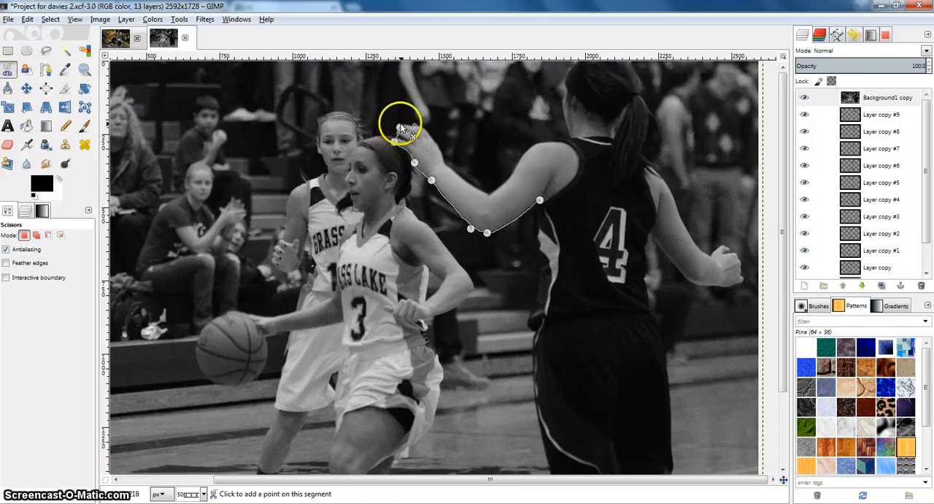
{"action": "left_click", "coordinate": [434, 142]}
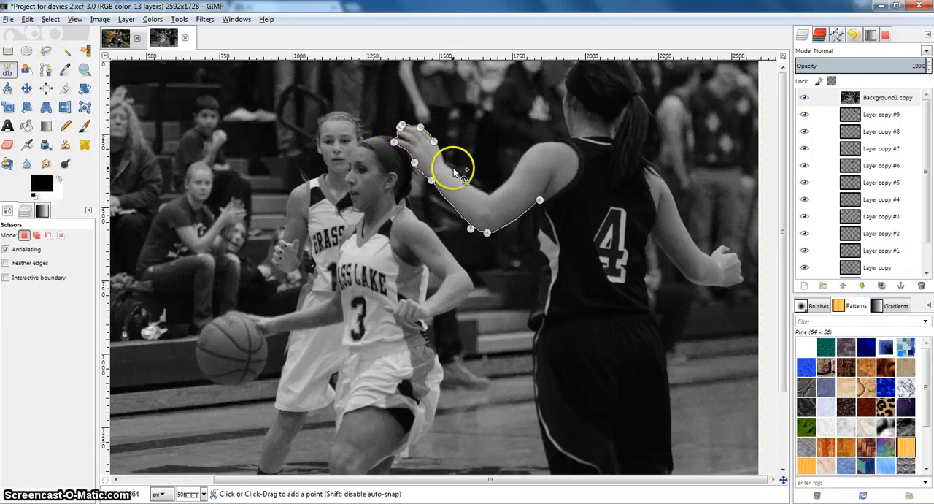
Step: Continue the scissors outline along the upper edge of the number 4 player's raised arm and over the shoulder to the neck
{"action": "left_click", "coordinate": [448, 165]}
{"action": "left_click", "coordinate": [491, 196]}
{"action": "left_click", "coordinate": [517, 163]}
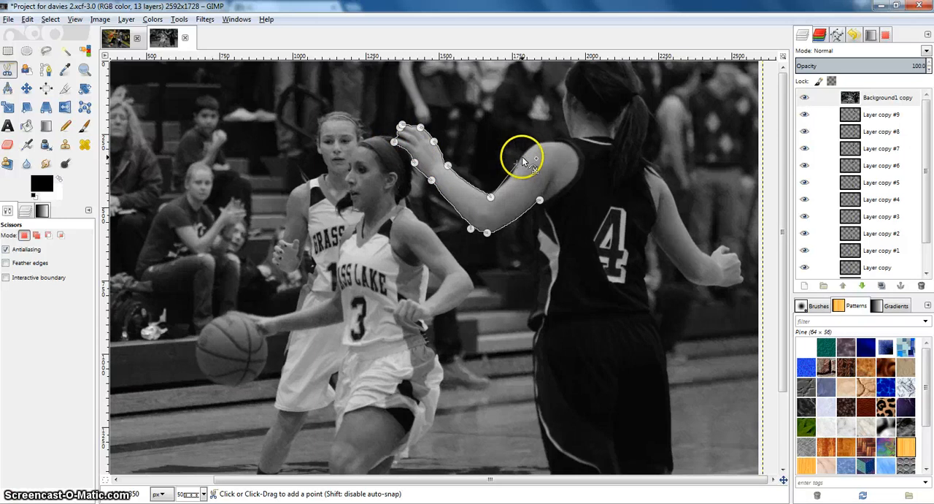
{"action": "left_click", "coordinate": [533, 145]}
{"action": "left_click", "coordinate": [564, 137]}
{"action": "left_click", "coordinate": [570, 136]}
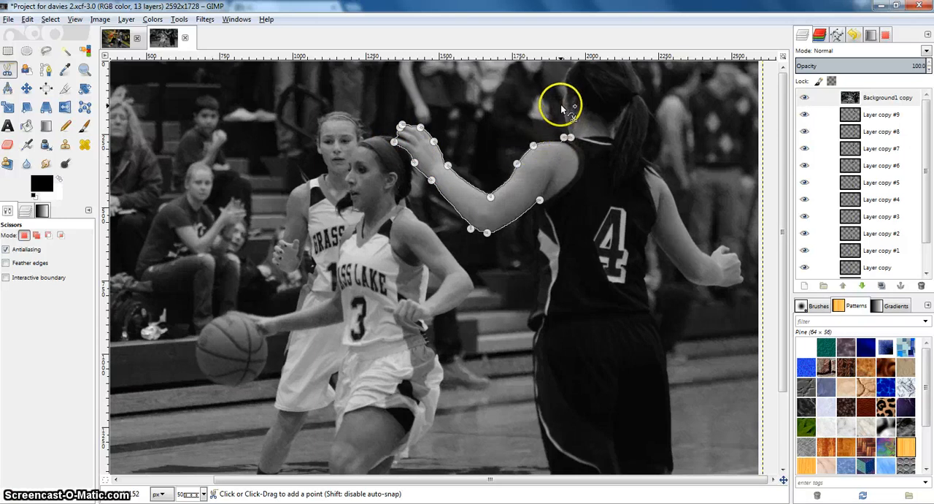
Step: Extend the scissors outline up the number 4 player's neck and around her head and ponytail
{"action": "left_click", "coordinate": [561, 100]}
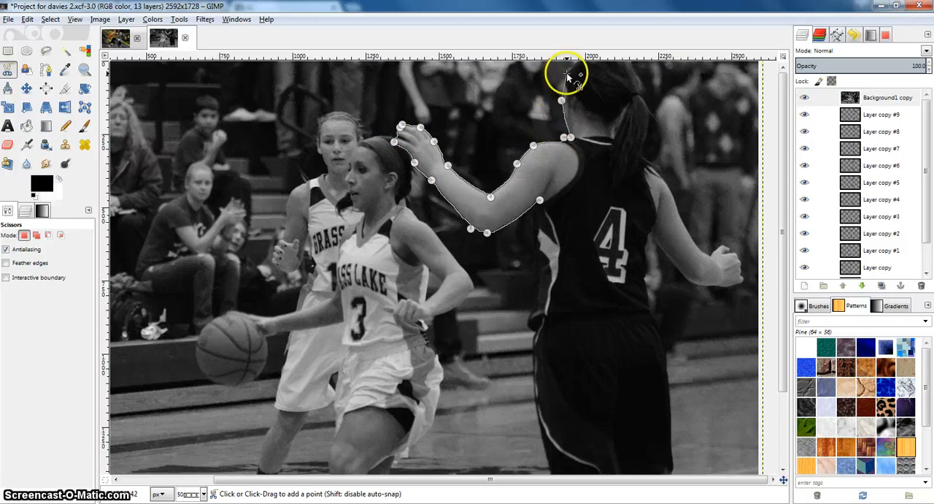
{"action": "left_click", "coordinate": [632, 64]}
{"action": "left_click", "coordinate": [648, 89]}
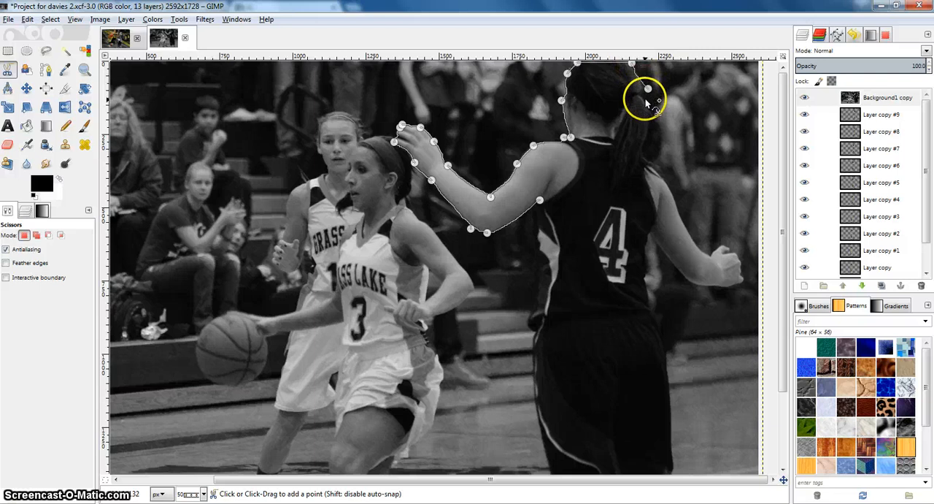
{"action": "left_click", "coordinate": [648, 130]}
{"action": "left_click", "coordinate": [642, 152]}
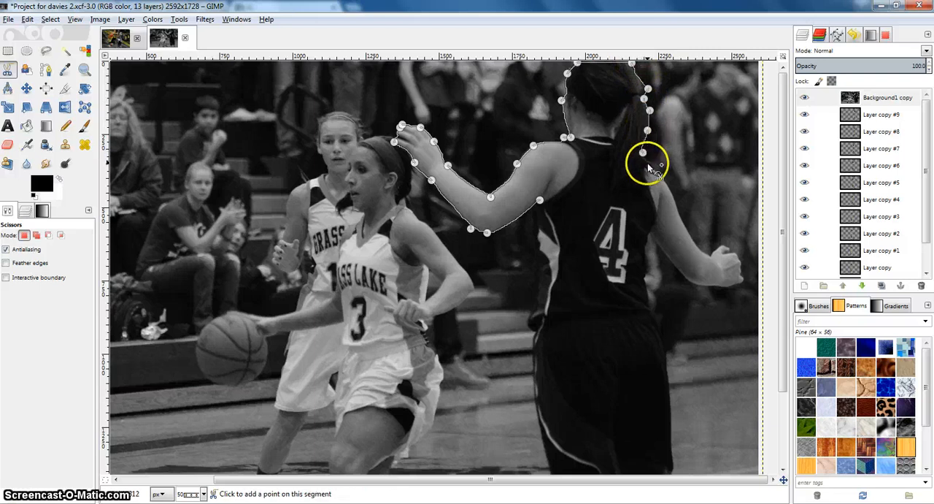
Step: Trace the outer edge of the number 4 player's lowered arm and around her fist to the wrist
{"action": "left_click", "coordinate": [655, 174]}
{"action": "left_click", "coordinate": [672, 193]}
{"action": "left_click", "coordinate": [686, 228]}
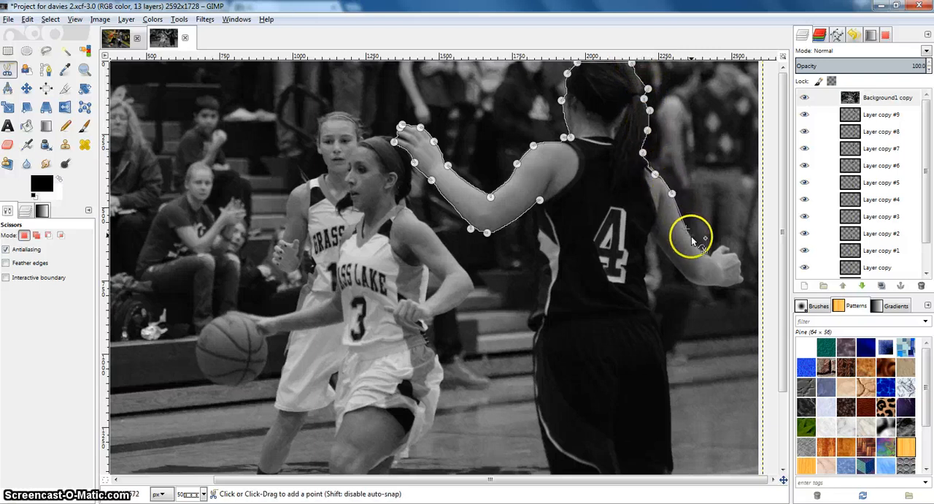
{"action": "left_click", "coordinate": [728, 249]}
{"action": "left_click", "coordinate": [733, 252]}
{"action": "left_click", "coordinate": [739, 262]}
{"action": "left_click", "coordinate": [743, 277]}
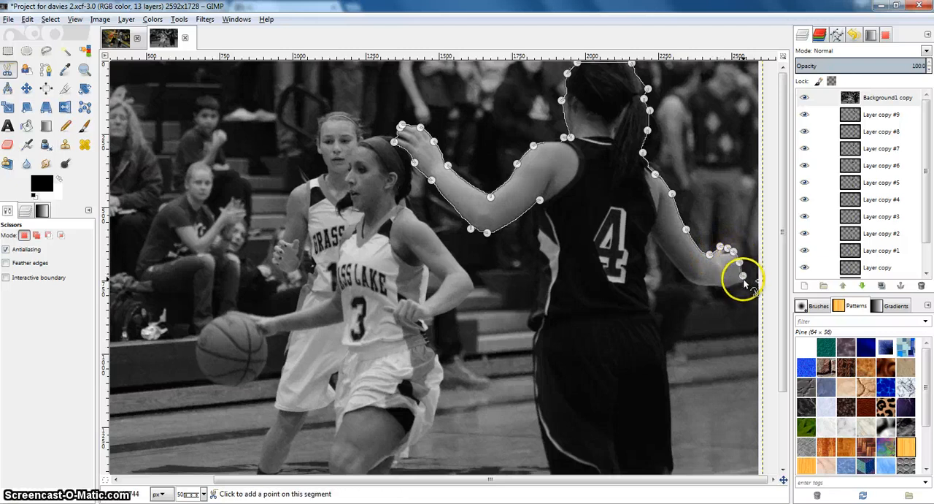
{"action": "left_click", "coordinate": [729, 284]}
{"action": "left_click", "coordinate": [715, 286]}
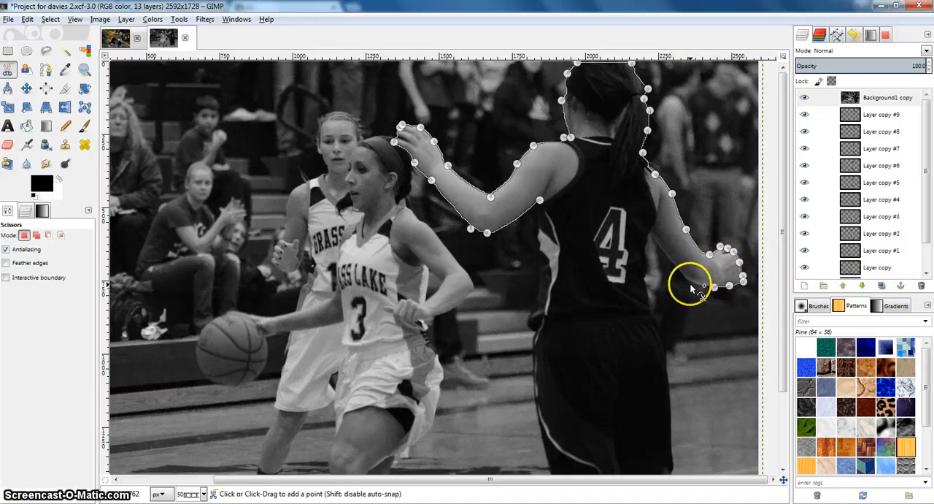
Step: Trace back along the inner edge of the lowered arm to the armpit and down the side of the number 4 jersey
{"action": "left_click", "coordinate": [690, 285]}
{"action": "left_click", "coordinate": [649, 236]}
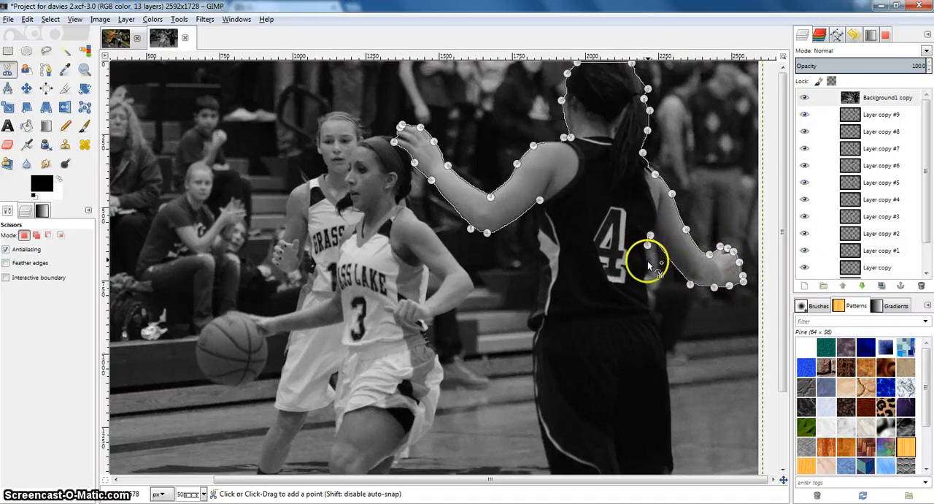
{"action": "left_click", "coordinate": [646, 267]}
{"action": "left_click", "coordinate": [645, 282]}
{"action": "left_click", "coordinate": [652, 313]}
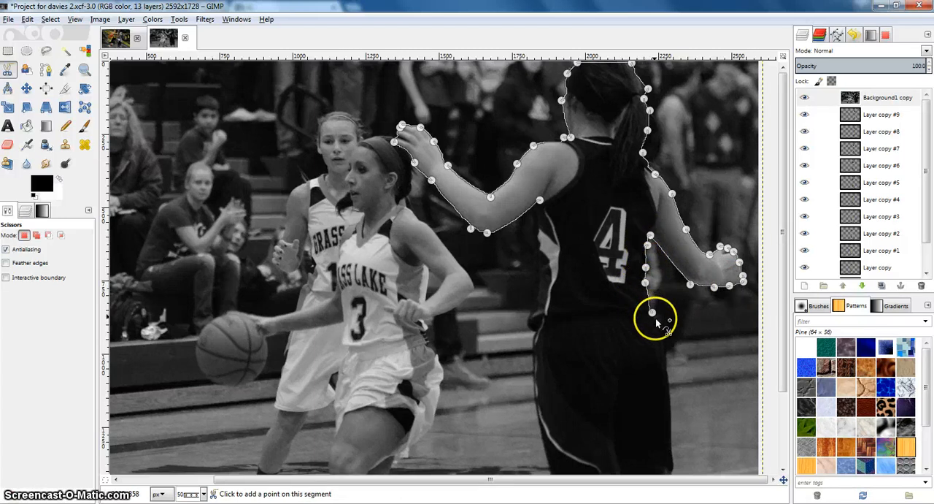
Step: Continue the scissors outline down the outer side of the number 4 player's waist and shorts to the hem
{"action": "scroll", "coordinate": [656, 317], "scroll_direction": "down", "scroll_amount": 2}
{"action": "left_click", "coordinate": [661, 243]}
{"action": "left_click", "coordinate": [667, 277]}
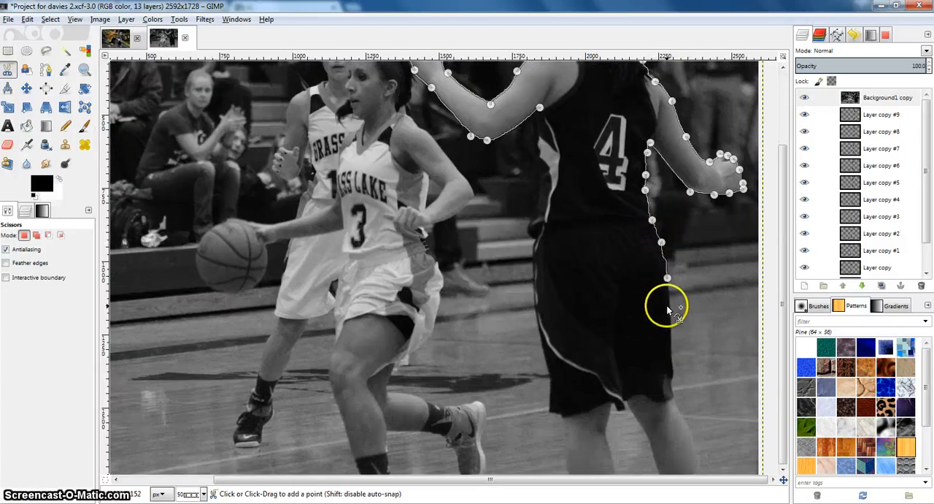
{"action": "left_click", "coordinate": [671, 317]}
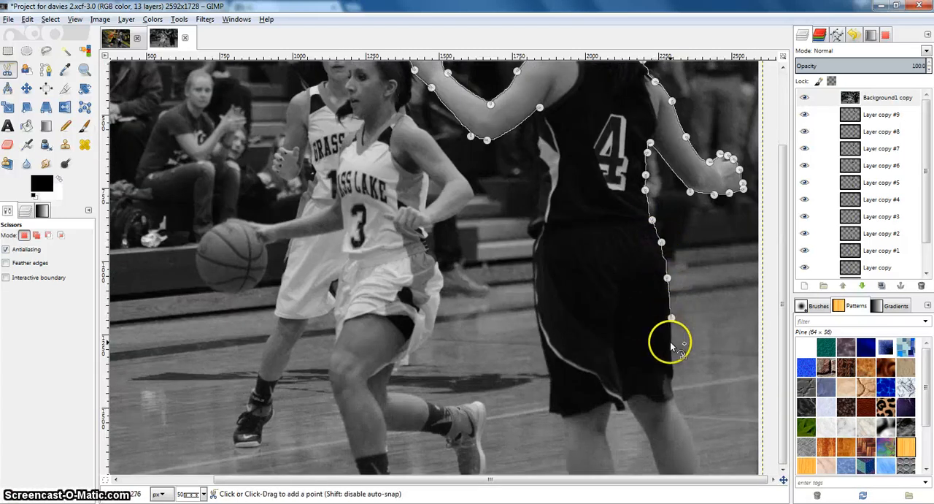
{"action": "left_click", "coordinate": [672, 369]}
{"action": "left_click", "coordinate": [670, 383]}
Step: Trace around the number 4 player's right leg, down its outer edge and back up the inner edge to the shorts
{"action": "left_click", "coordinate": [678, 408]}
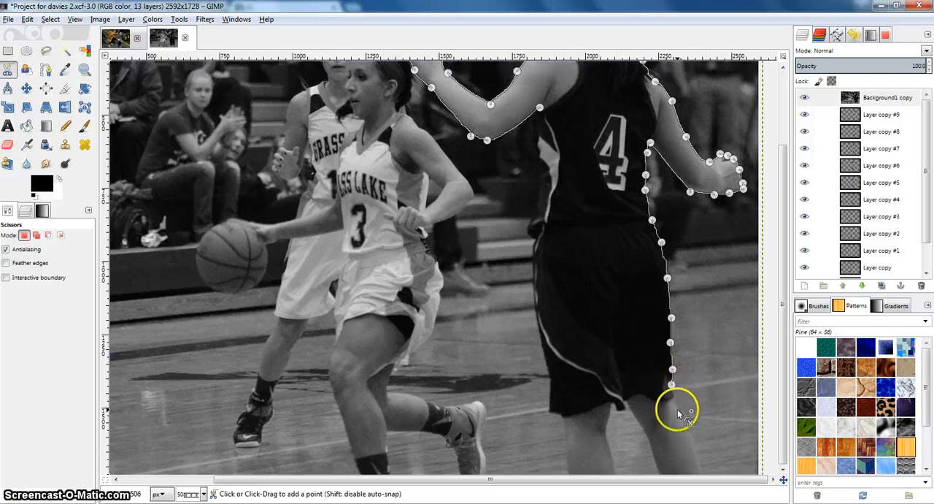
{"action": "left_click", "coordinate": [694, 440]}
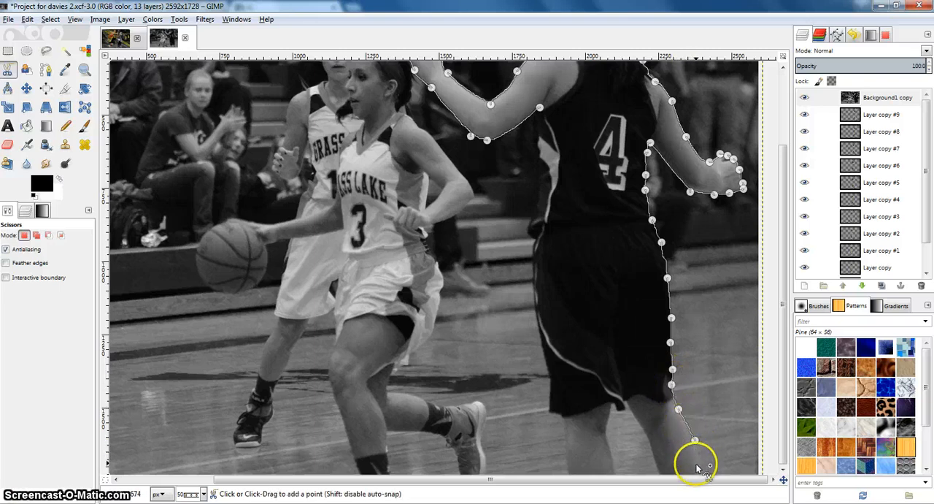
{"action": "left_click", "coordinate": [701, 466]}
{"action": "left_click", "coordinate": [657, 473]}
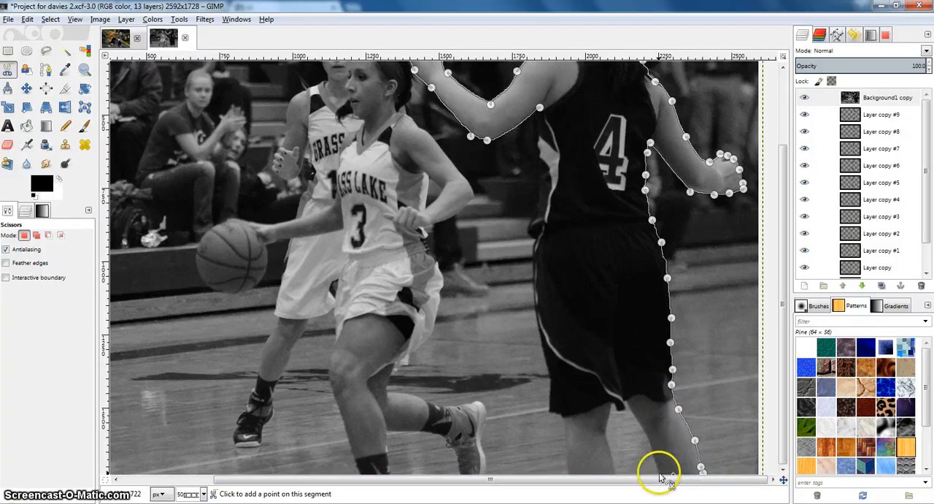
{"action": "left_click", "coordinate": [627, 401]}
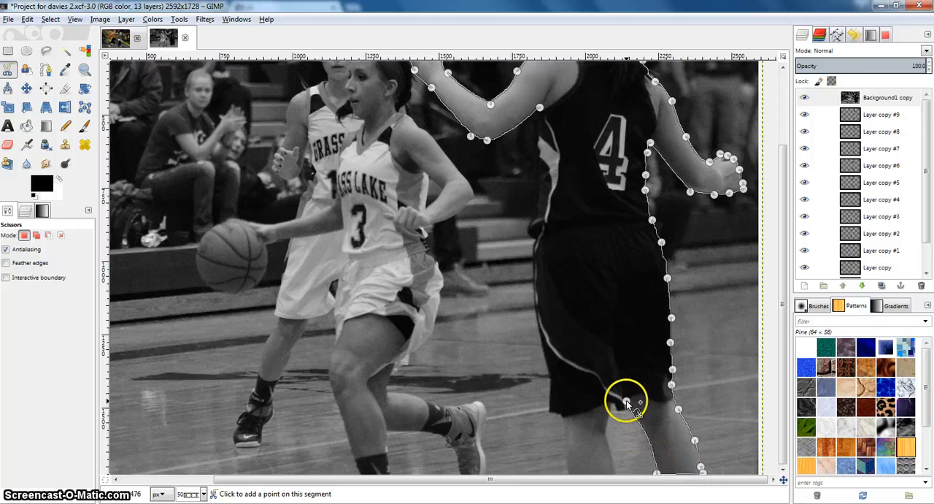
Step: Trace around the number 4 player's left leg to the image's lower border and back up to the shorts' outer corner
{"action": "left_click", "coordinate": [610, 453]}
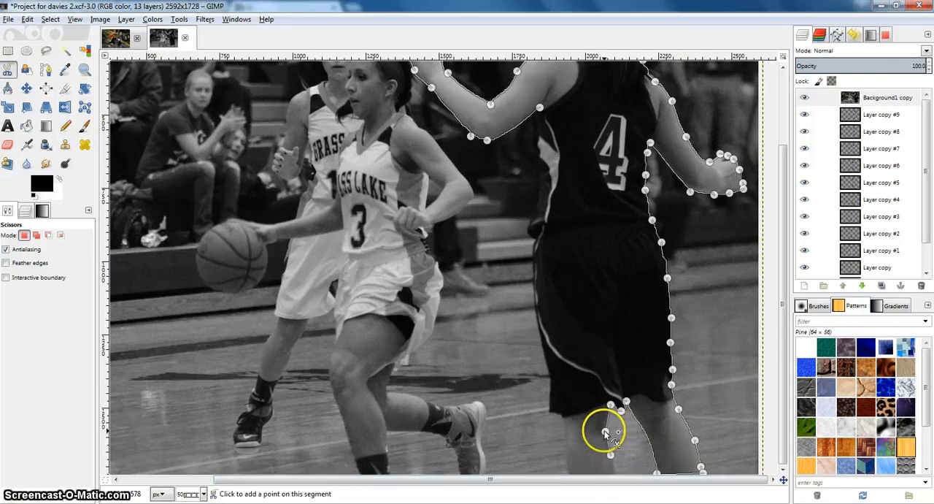
{"action": "left_click", "coordinate": [605, 432]}
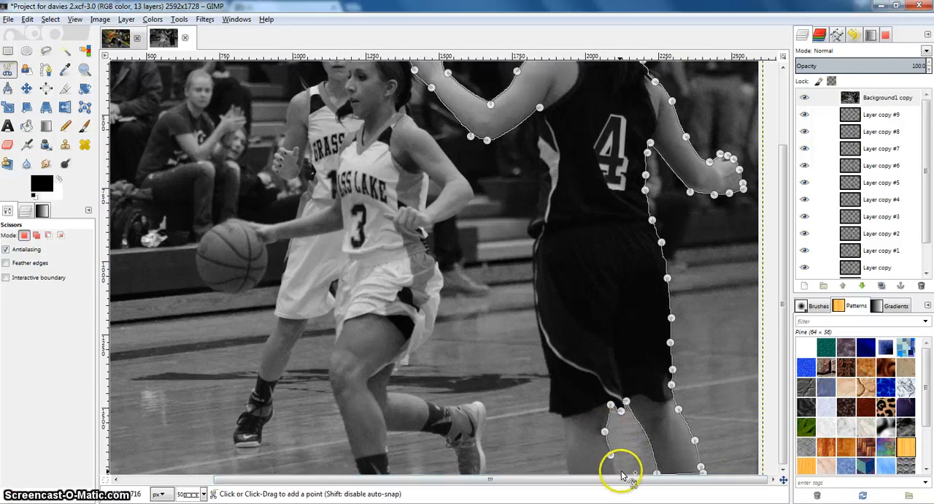
{"action": "left_click", "coordinate": [568, 472]}
{"action": "left_click", "coordinate": [562, 416]}
{"action": "left_click", "coordinate": [550, 413]}
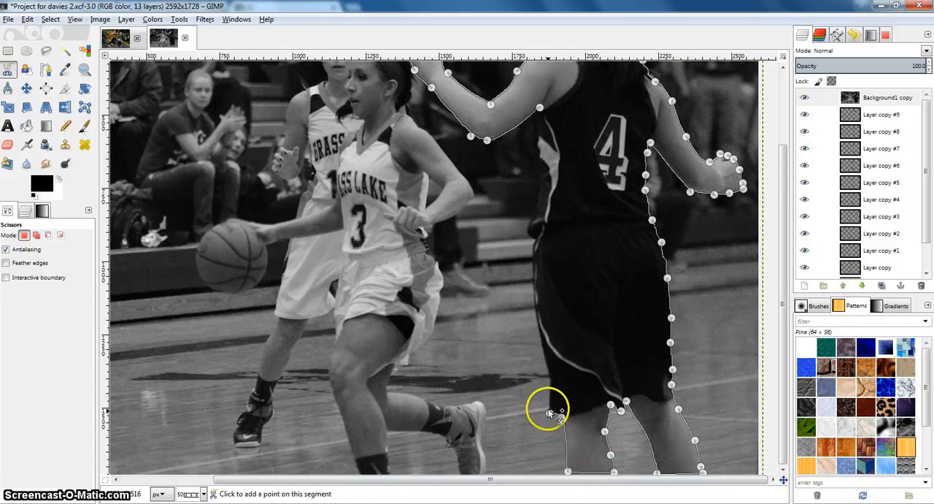
Step: Trace up the side of the shorts and jersey, close the outline at the raised arm's armpit and convert it to a selection
{"action": "left_click", "coordinate": [546, 367]}
{"action": "left_click", "coordinate": [533, 279]}
{"action": "left_click", "coordinate": [532, 239]}
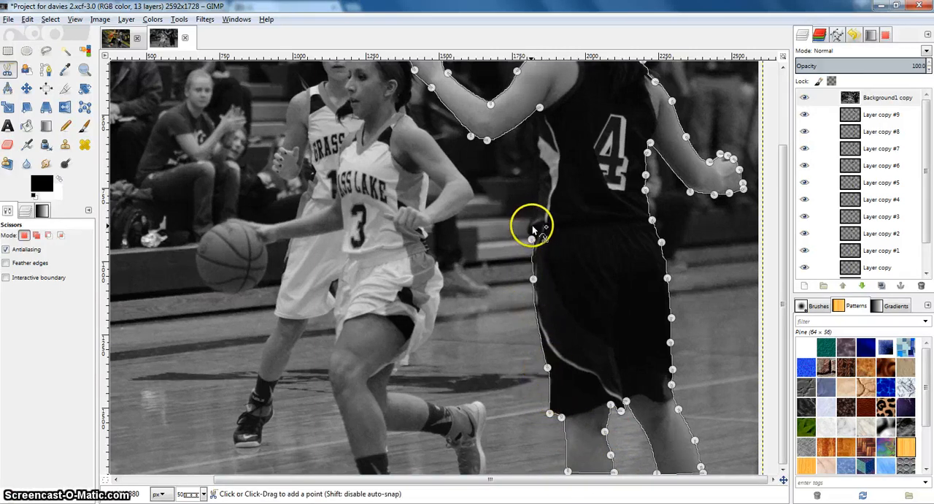
{"action": "left_click", "coordinate": [540, 109]}
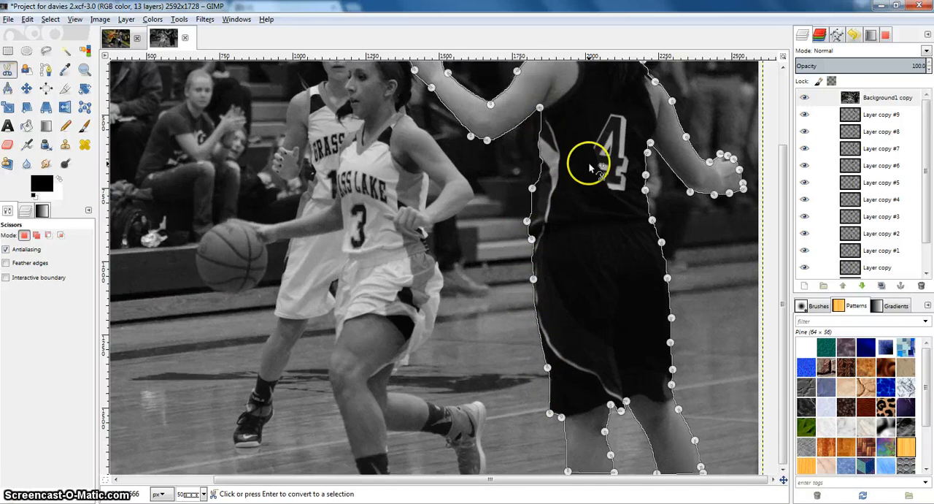
{"action": "left_click", "coordinate": [591, 168]}
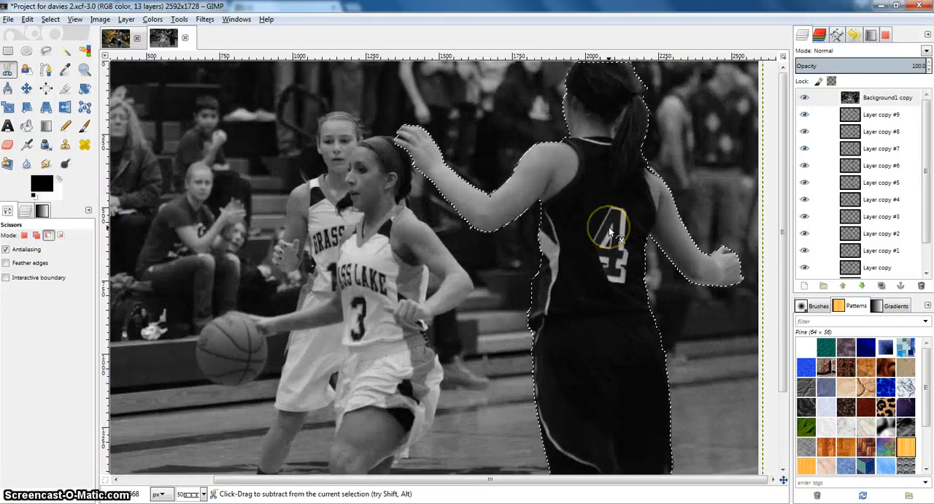
Step: Copy the selected number 4 player, paste her onto a new transparent 2592 x 1728 px layer and anchor the pasted content
{"action": "key", "text": "ctrl+c"}
{"action": "left_click", "coordinate": [804, 286]}
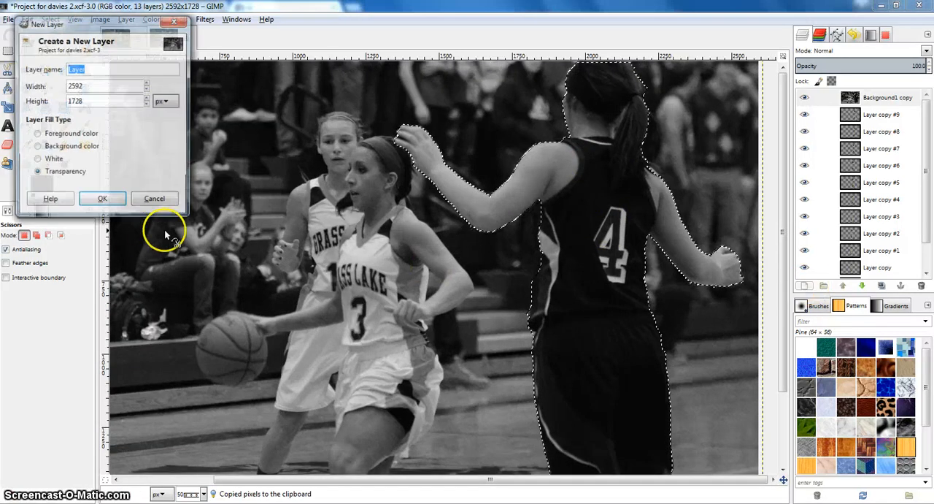
{"action": "left_click", "coordinate": [102, 197]}
{"action": "left_click", "coordinate": [861, 98]}
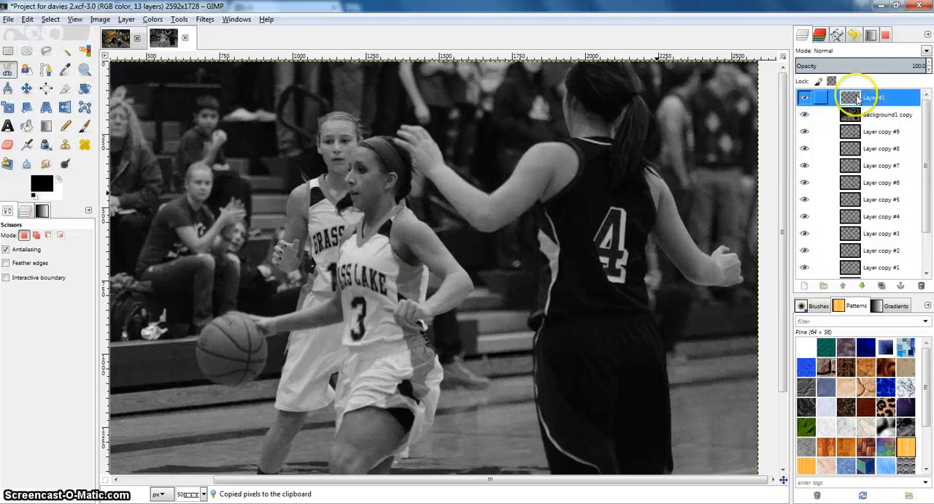
{"action": "key", "text": "ctrl+v"}
{"action": "right_click", "coordinate": [858, 98]}
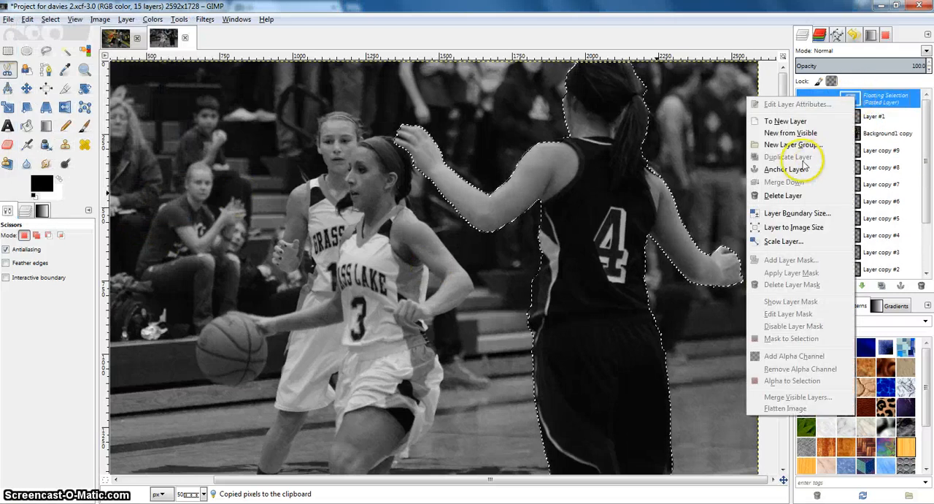
{"action": "left_click", "coordinate": [785, 168]}
Step: Move the Background1 copy layer down the stack to sit directly above Background1
{"action": "double_click", "coordinate": [851, 114]}
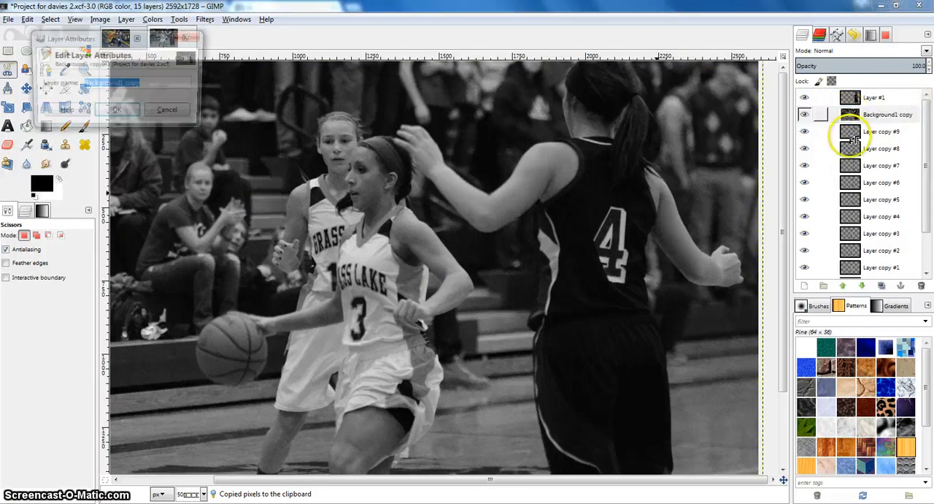
{"action": "left_click", "coordinate": [195, 36]}
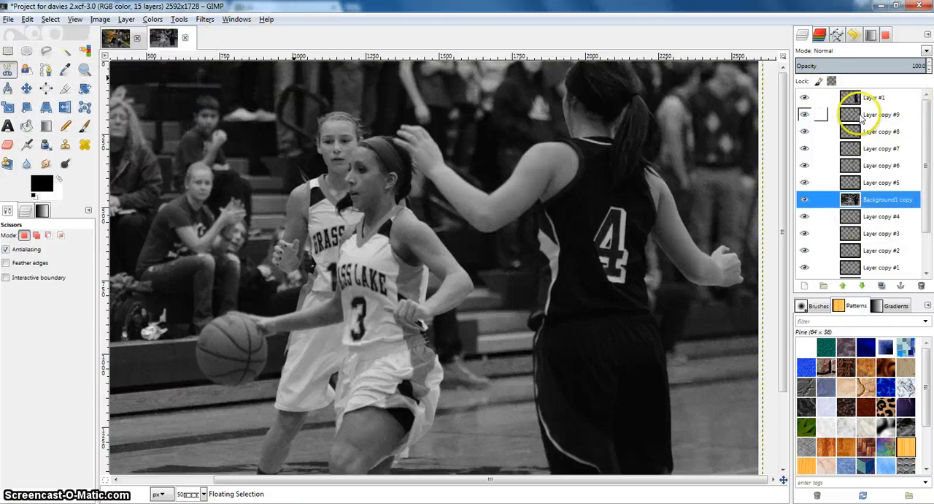
{"action": "left_click_drag", "start_coordinate": [848, 199], "coordinate": [868, 251]}
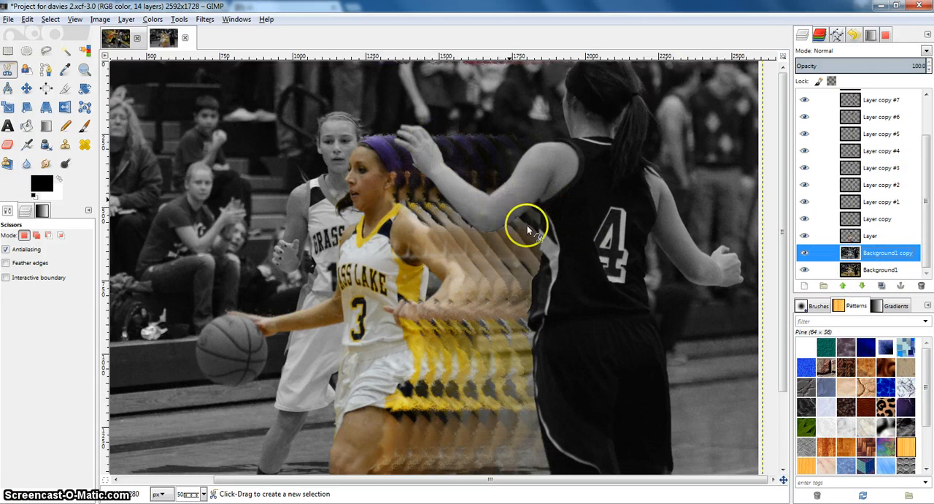
Step: Examine the edges of the number 4 player's cut-out arm over the fading copies, with Layer #1 and the Eraser active
{"action": "scroll", "coordinate": [532, 256], "scroll_direction": "down", "scroll_amount": 1}
{"action": "scroll", "coordinate": [556, 193], "scroll_direction": "up", "scroll_amount": 2}
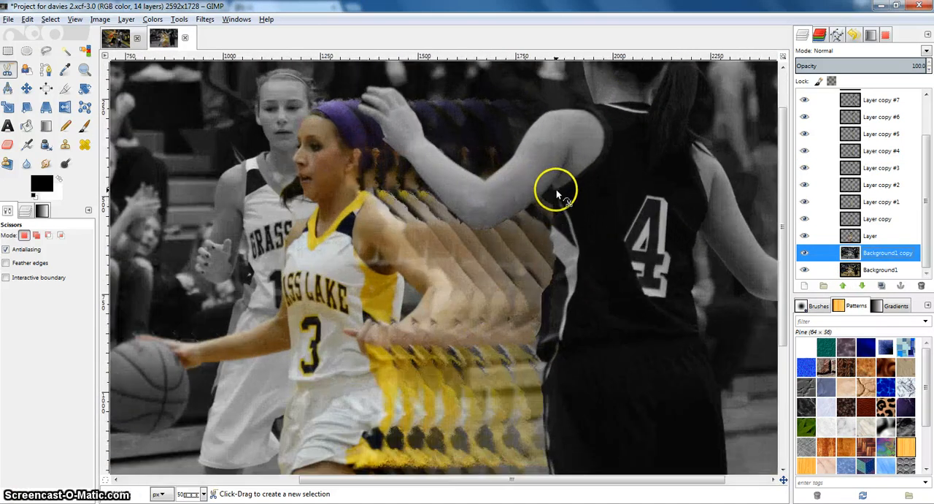
{"action": "scroll", "coordinate": [528, 186], "scroll_direction": "down", "scroll_amount": 1}
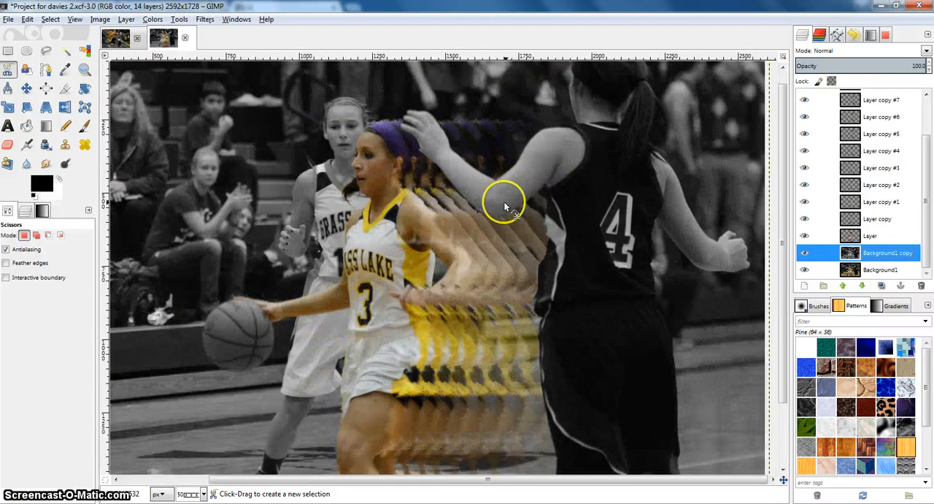
{"action": "scroll", "coordinate": [423, 149], "scroll_direction": "up", "scroll_amount": 3}
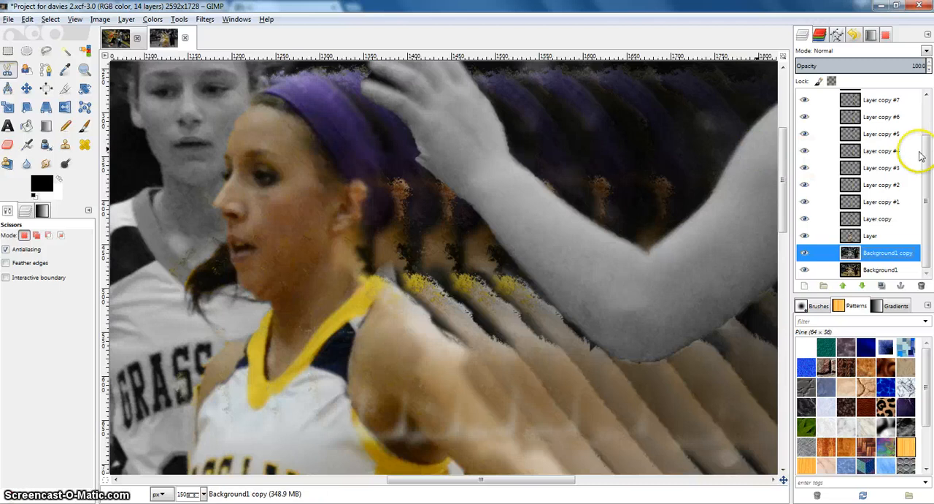
{"action": "scroll", "coordinate": [898, 132], "scroll_direction": "up", "scroll_amount": 3}
{"action": "left_click", "coordinate": [876, 98]}
{"action": "left_click", "coordinate": [7, 144]}
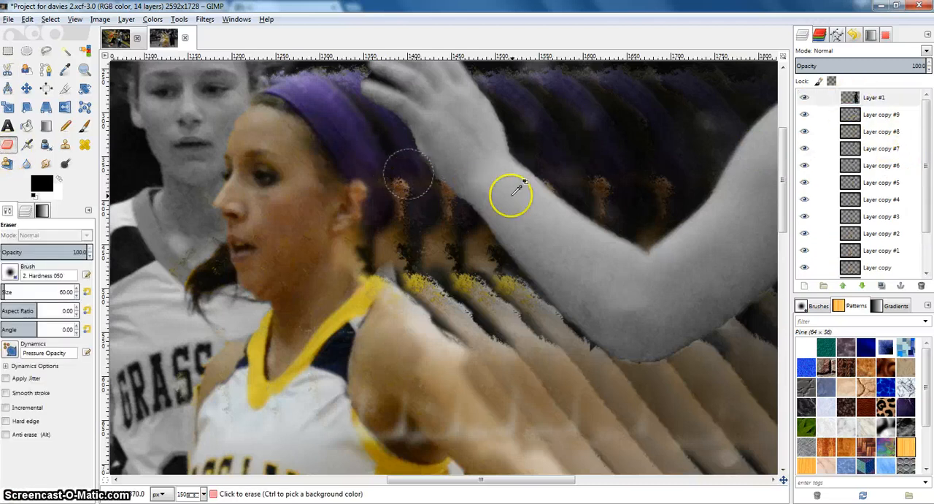
{"action": "scroll", "coordinate": [583, 211], "scroll_direction": "down", "scroll_amount": 3}
{"action": "scroll", "coordinate": [580, 215], "scroll_direction": "down", "scroll_amount": 1}
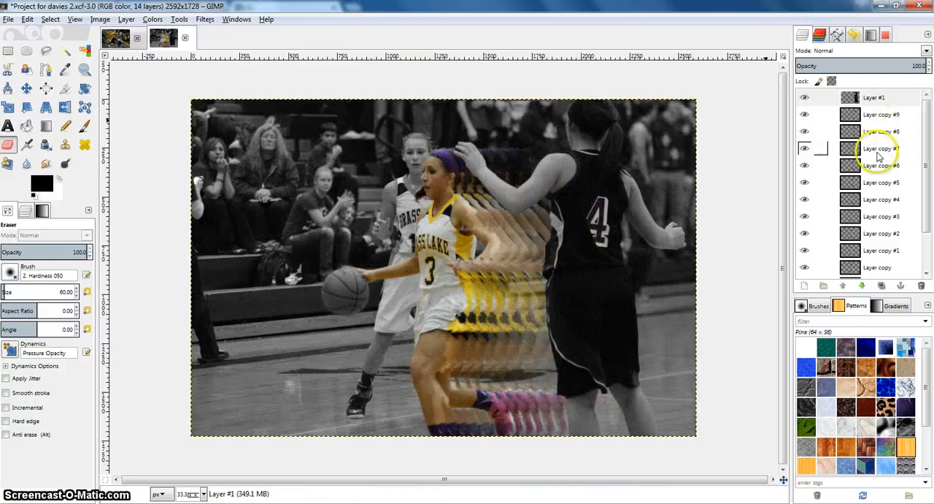
Step: Move the Background1 layer to the top of the layer stack and check the other open image for reference
{"action": "scroll", "coordinate": [896, 146], "scroll_direction": "down", "scroll_amount": 2}
{"action": "left_click_drag", "start_coordinate": [880, 271], "coordinate": [872, 95]}
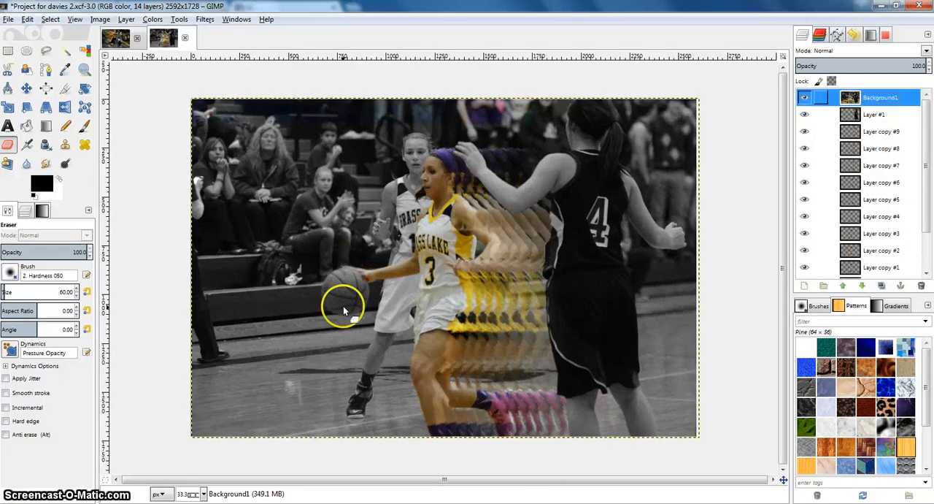
{"action": "left_click", "coordinate": [119, 38]}
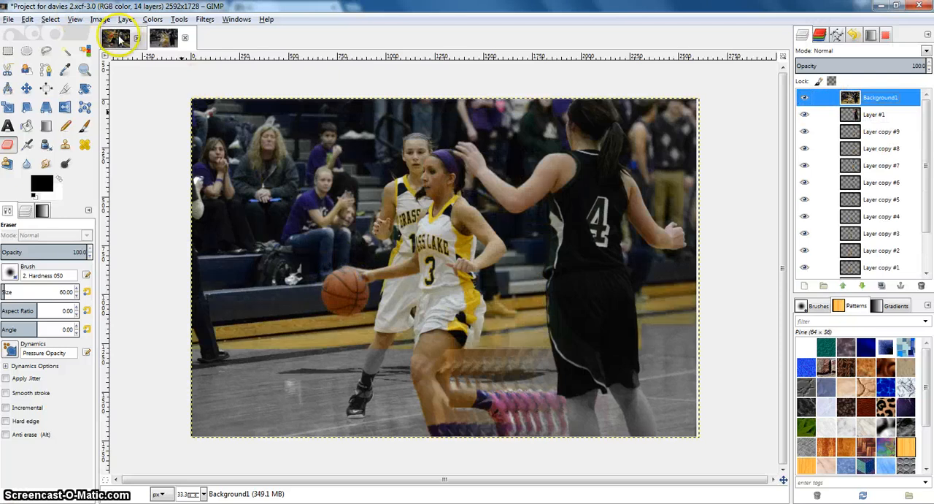
{"action": "left_click", "coordinate": [163, 38]}
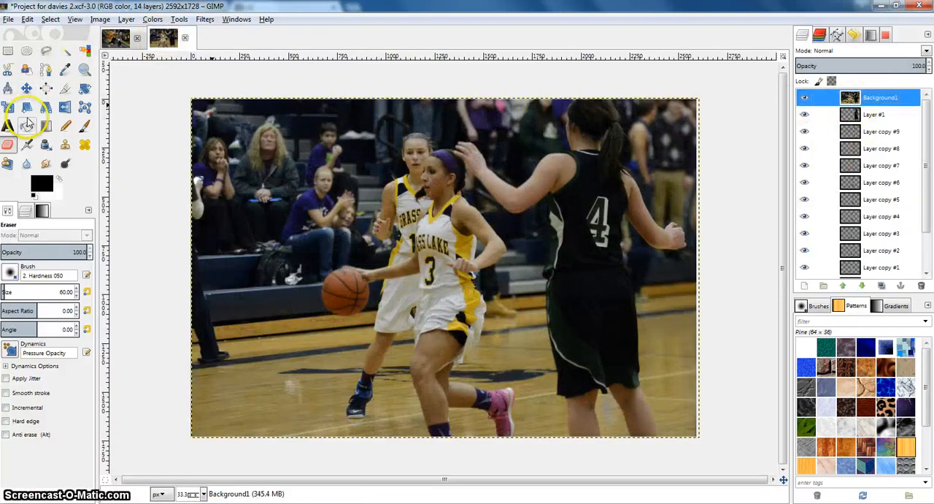
Step: Start a path on the basketball with anchors at its top and bottom, and bend the segment along the ball's left edge
{"action": "left_click", "coordinate": [45, 70]}
{"action": "scroll", "coordinate": [340, 277], "scroll_direction": "up", "scroll_amount": 1, "text": "ctrl"}
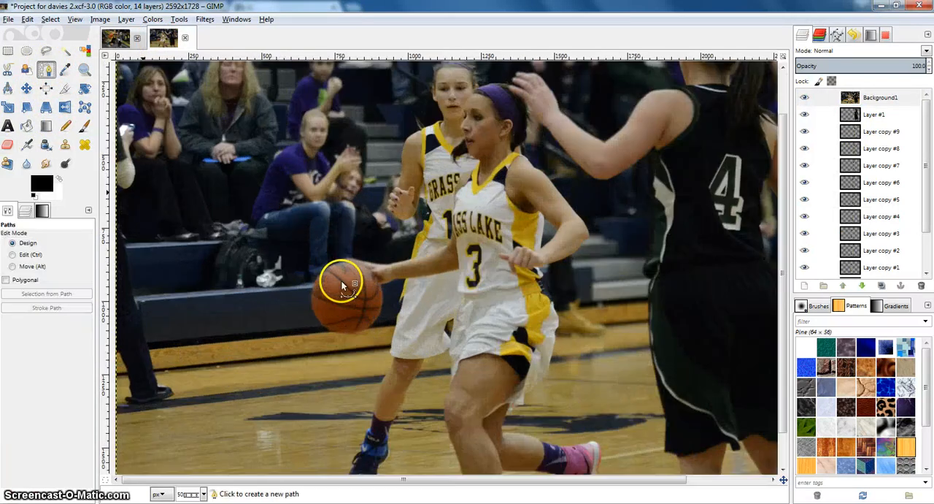
{"action": "scroll", "coordinate": [354, 257], "scroll_direction": "up", "scroll_amount": 1, "text": "ctrl"}
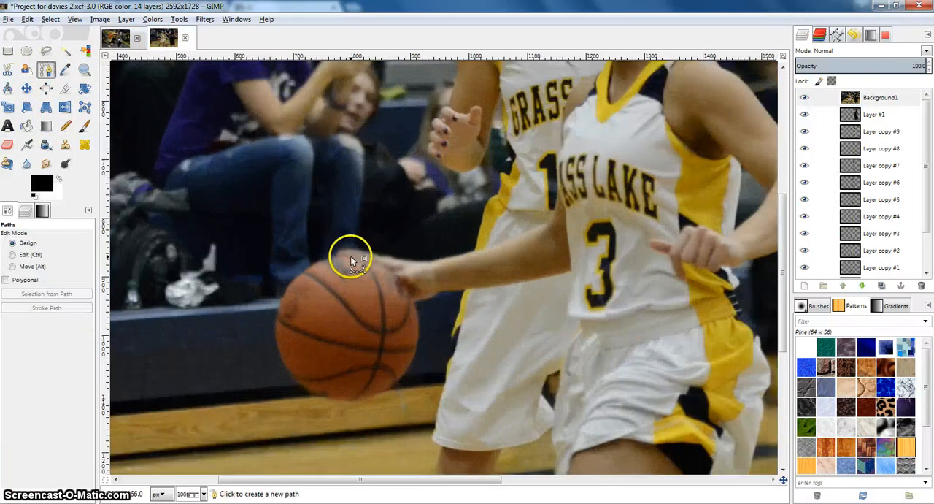
{"action": "left_click", "coordinate": [355, 256]}
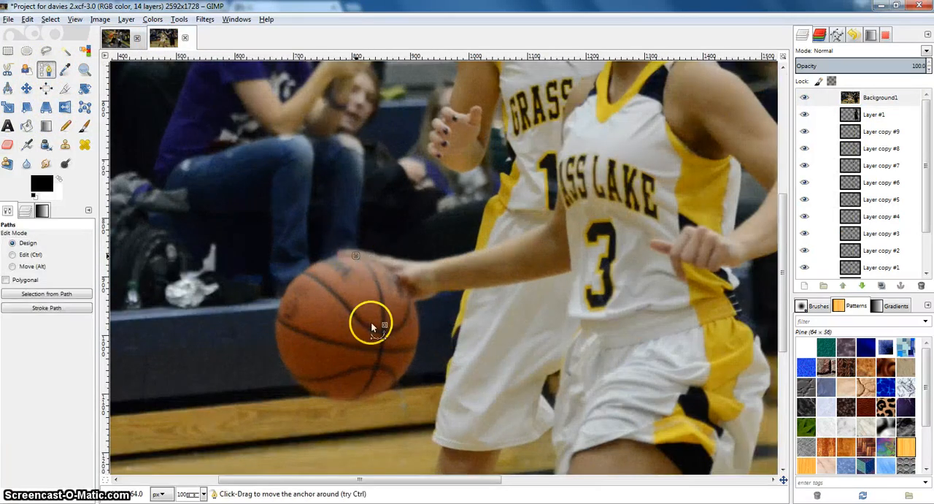
{"action": "left_click", "coordinate": [352, 398]}
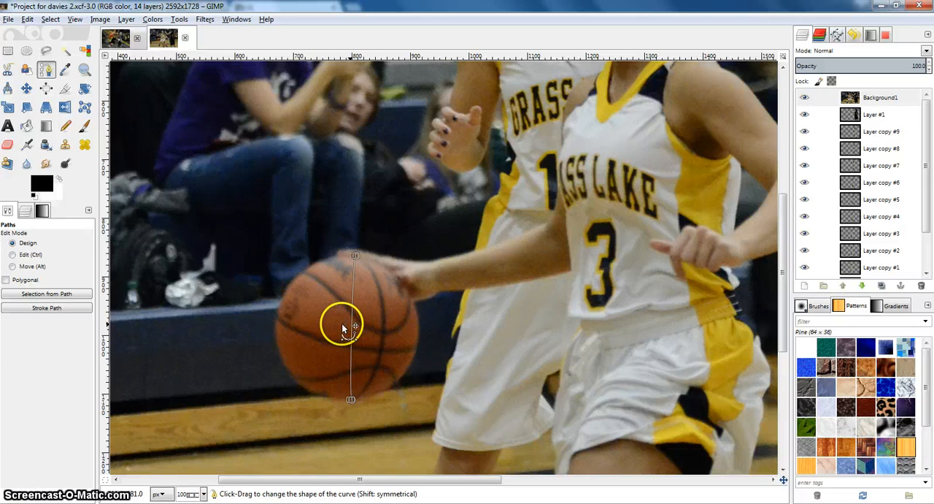
{"action": "left_click_drag", "start_coordinate": [343, 324], "coordinate": [279, 323]}
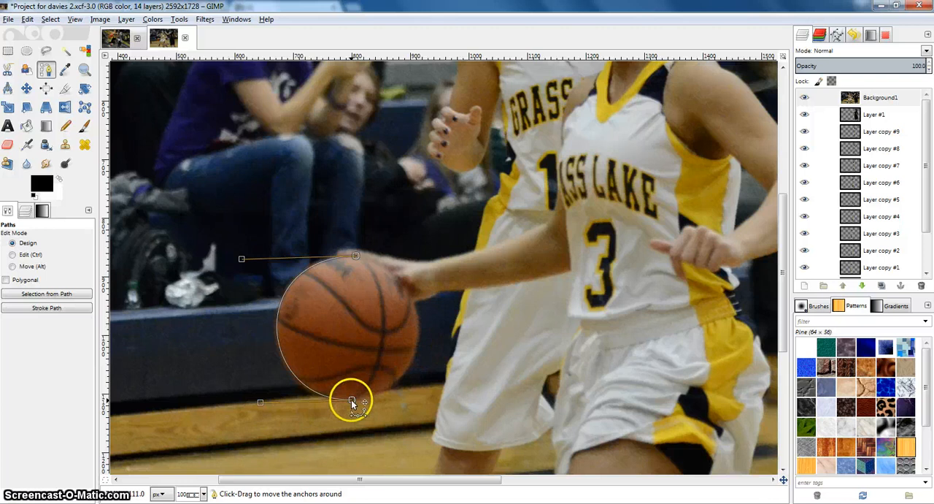
Step: Close the path around the basketball and bend the second segment to follow the ball's right edge
{"action": "left_click", "coordinate": [417, 350]}
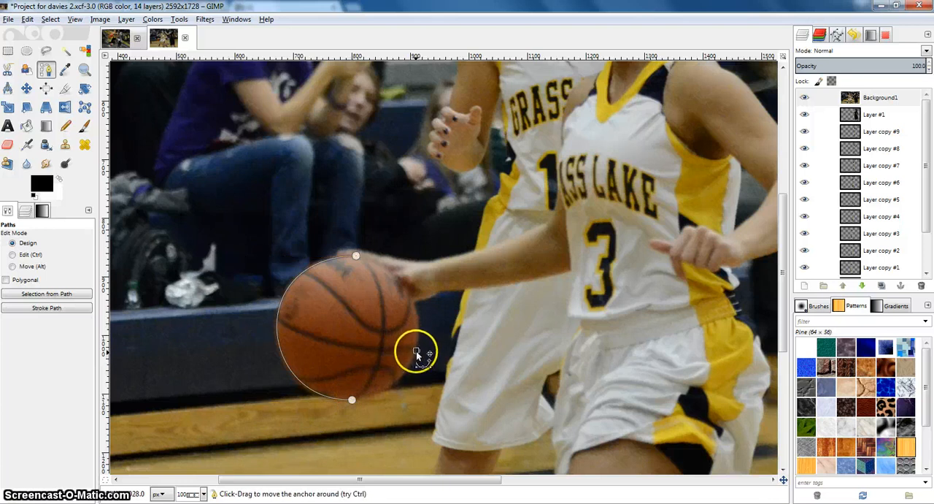
{"action": "left_click", "coordinate": [352, 400]}
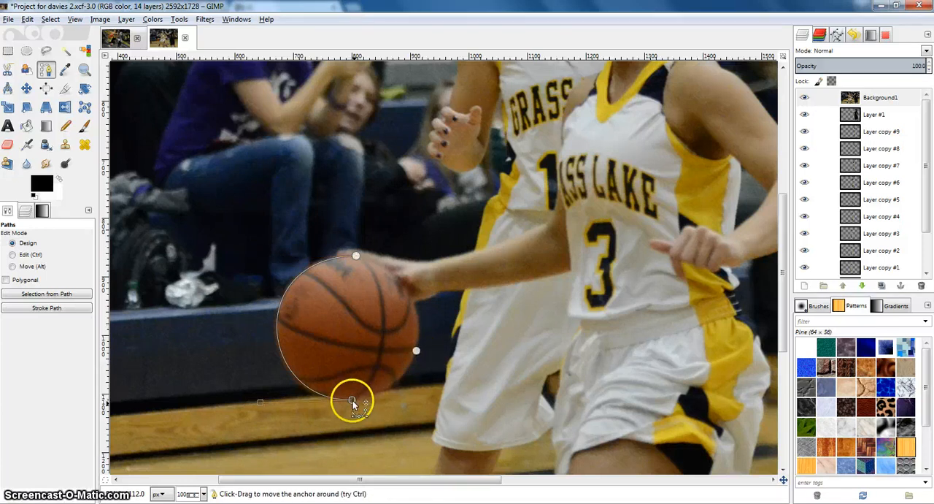
{"action": "left_click", "coordinate": [358, 256]}
{"action": "left_click_drag", "start_coordinate": [380, 312], "coordinate": [418, 335]}
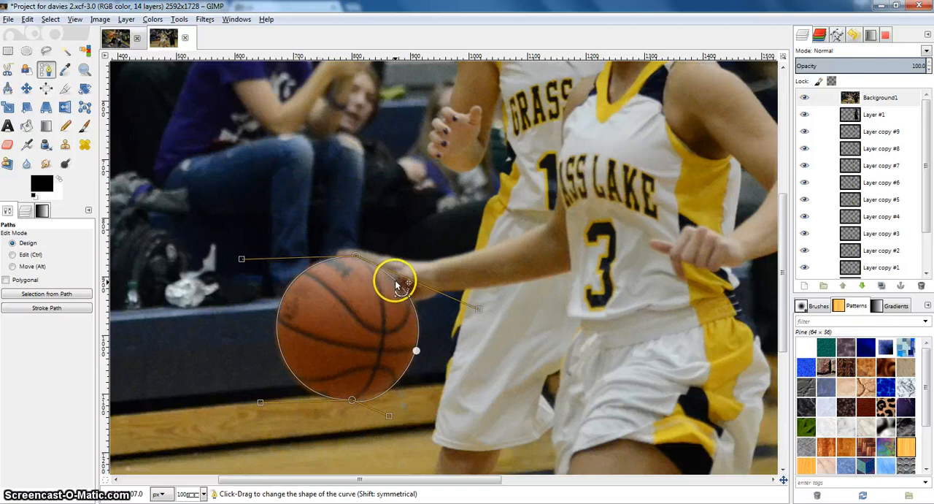
{"action": "left_click_drag", "start_coordinate": [396, 281], "coordinate": [395, 282]}
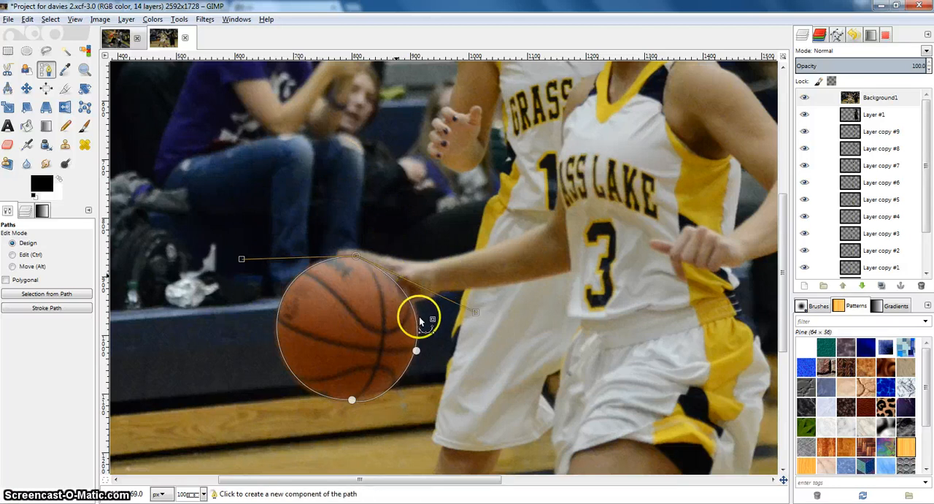
Step: Fine-tune the path along the ball's right edge and convert the path into a selection
{"action": "left_click_drag", "start_coordinate": [418, 319], "coordinate": [419, 316]}
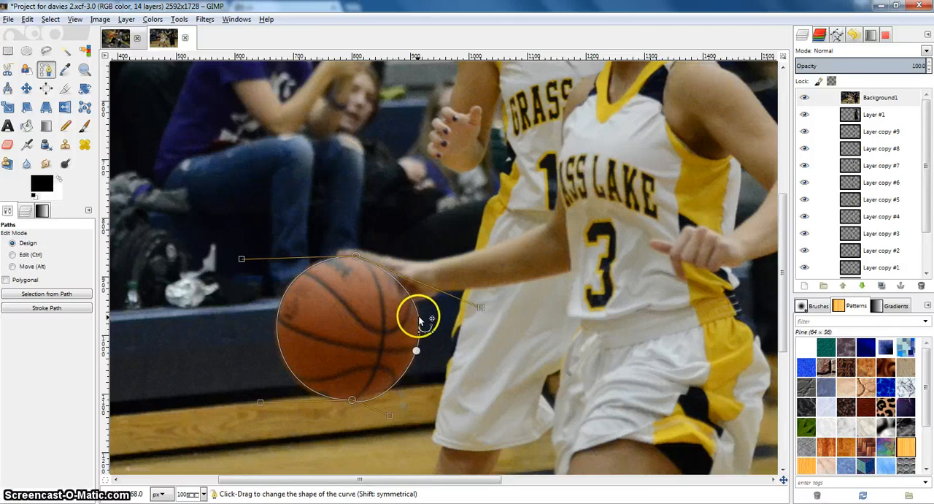
{"action": "left_click", "coordinate": [55, 21]}
{"action": "left_click", "coordinate": [32, 28]}
{"action": "left_click", "coordinate": [50, 19]}
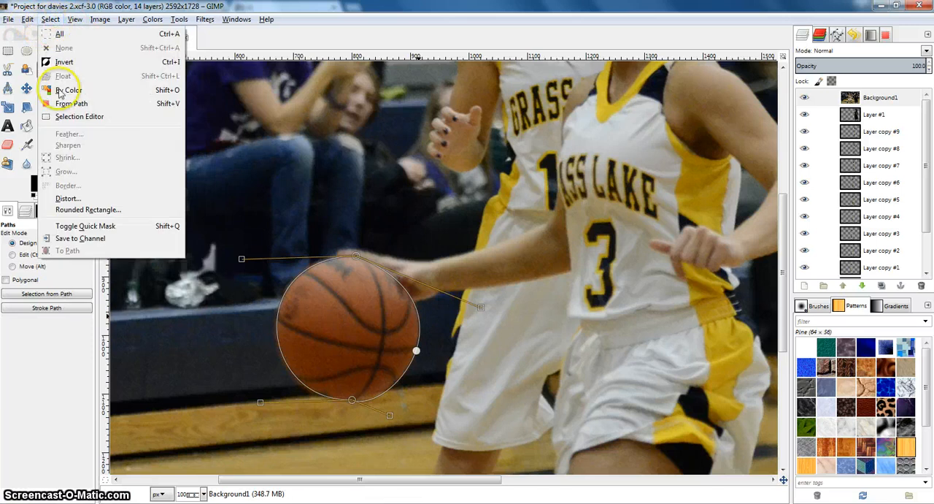
{"action": "left_click", "coordinate": [63, 103]}
Step: Copy the selected basketball and paste it onto a new transparent layer above Background1, anchoring the floating selection
{"action": "left_click", "coordinate": [418, 370]}
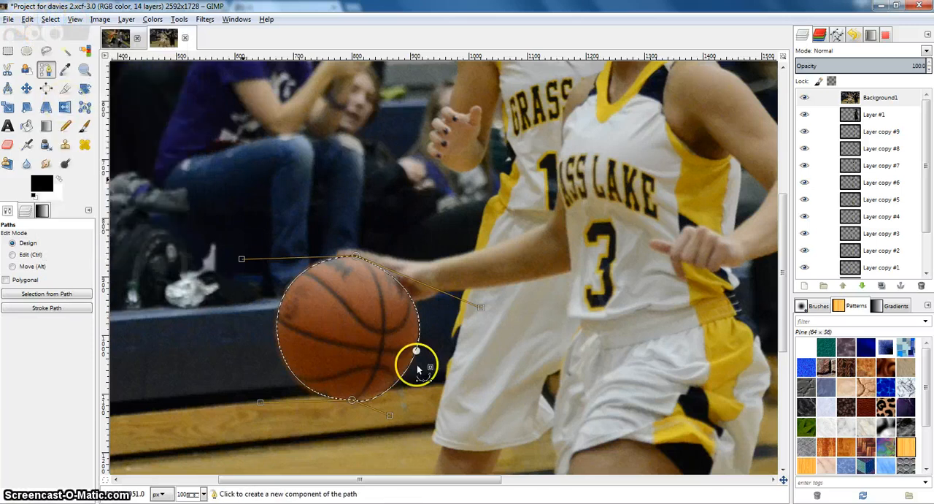
{"action": "key", "text": "ctrl"}
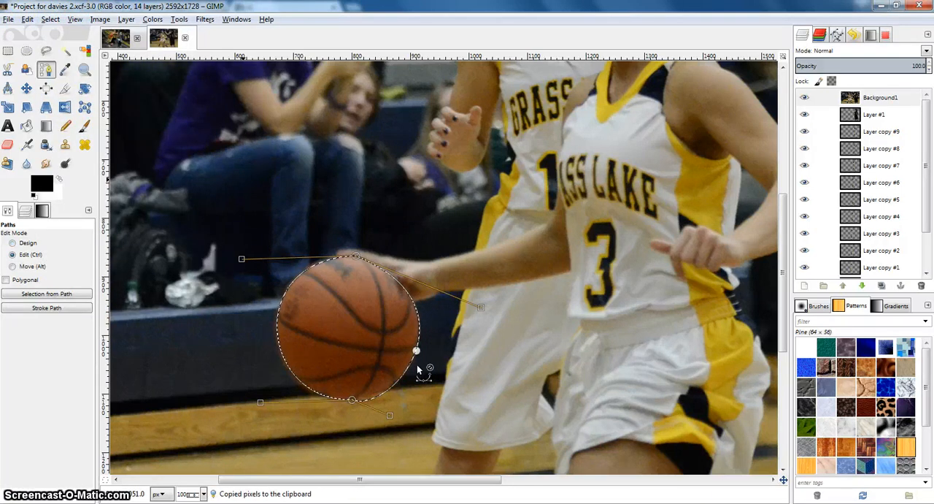
{"action": "left_click", "coordinate": [805, 285]}
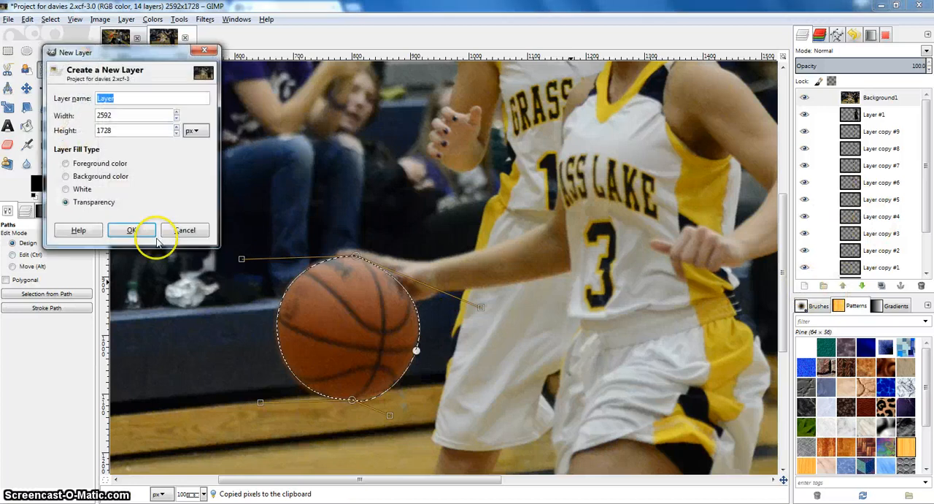
{"action": "left_click", "coordinate": [204, 50]}
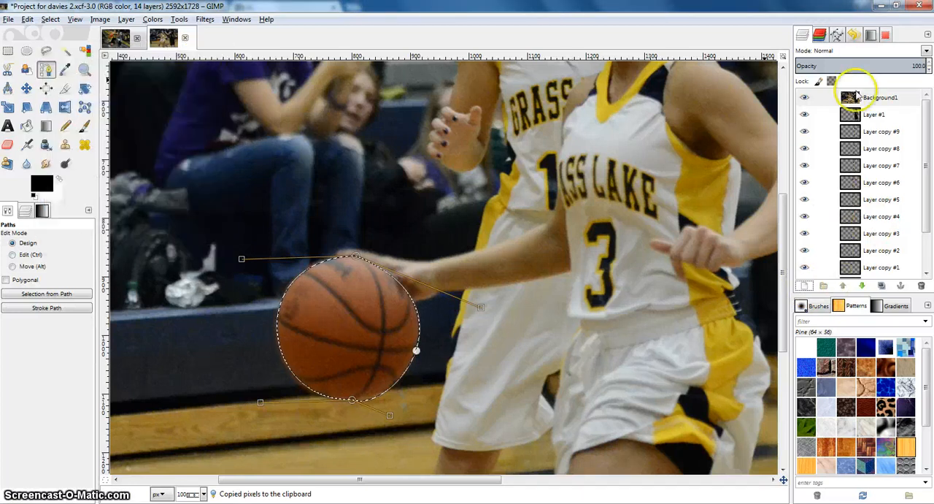
{"action": "left_click", "coordinate": [857, 97]}
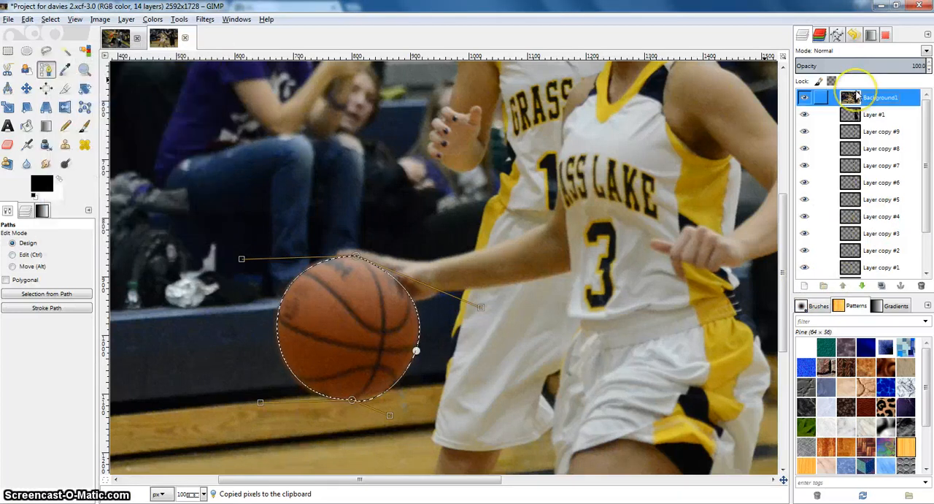
{"action": "left_click", "coordinate": [804, 285]}
{"action": "left_click", "coordinate": [151, 241]}
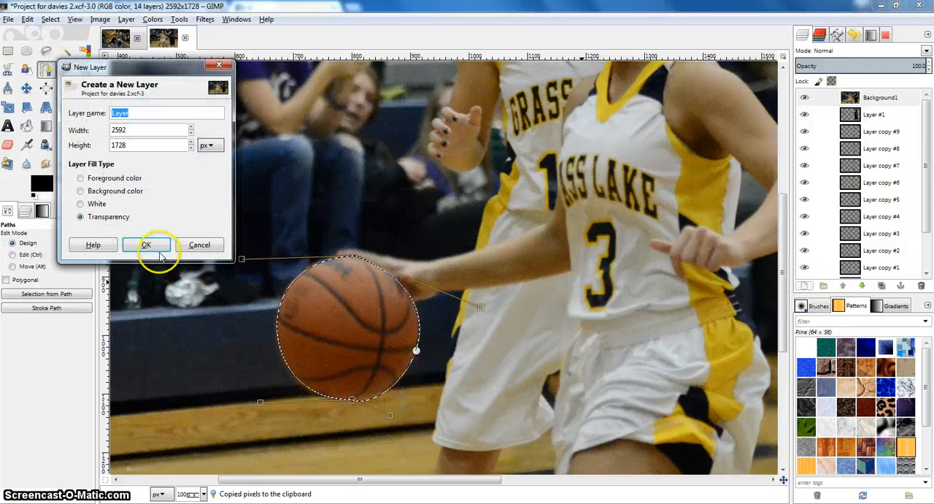
{"action": "left_click", "coordinate": [872, 100]}
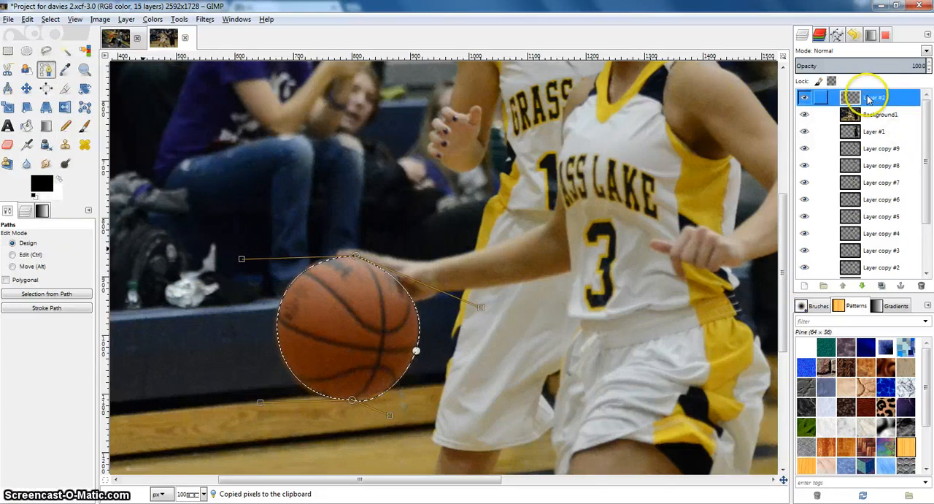
{"action": "right_click", "coordinate": [867, 100]}
{"action": "left_click", "coordinate": [844, 138]}
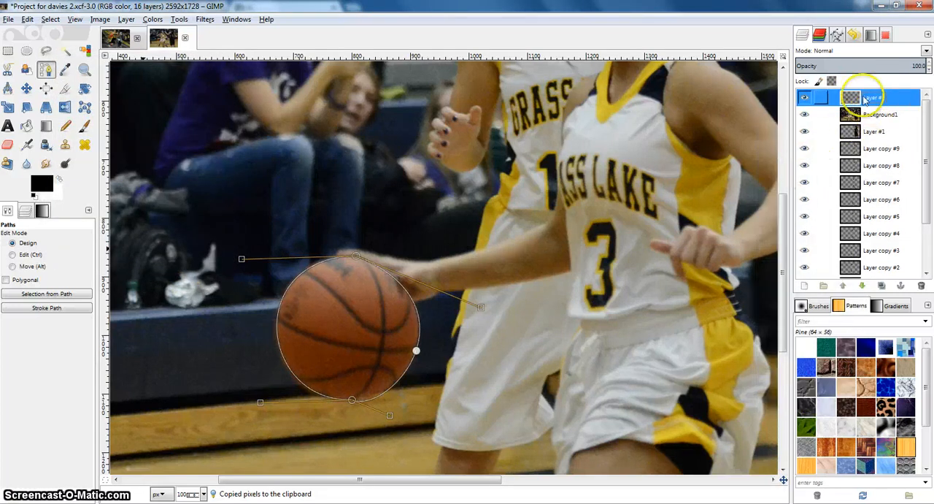
Step: Hide Background1 to check the colored basketball in the composition, and move Background1 down toward the bottom of the layer stack
{"action": "left_click", "coordinate": [805, 114]}
{"action": "left_click", "coordinate": [805, 114]}
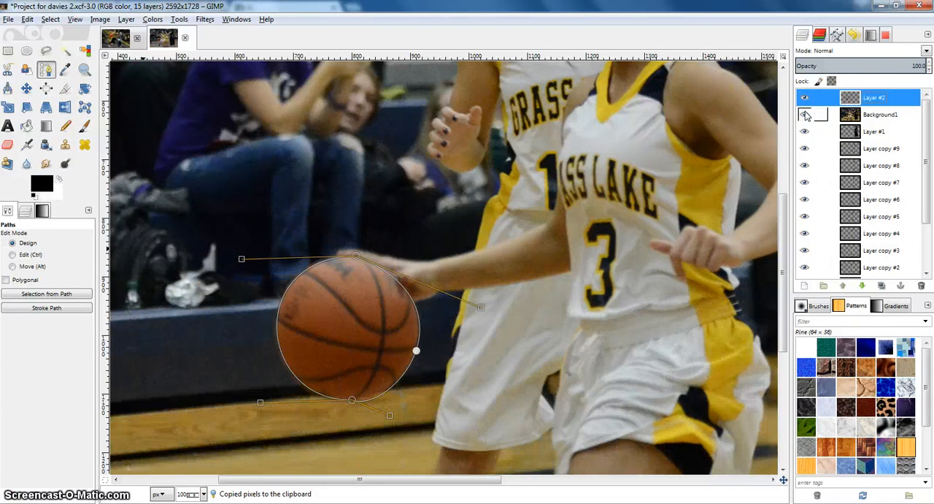
{"action": "left_click", "coordinate": [806, 115]}
{"action": "scroll", "coordinate": [601, 224], "scroll_direction": "down", "scroll_amount": 2}
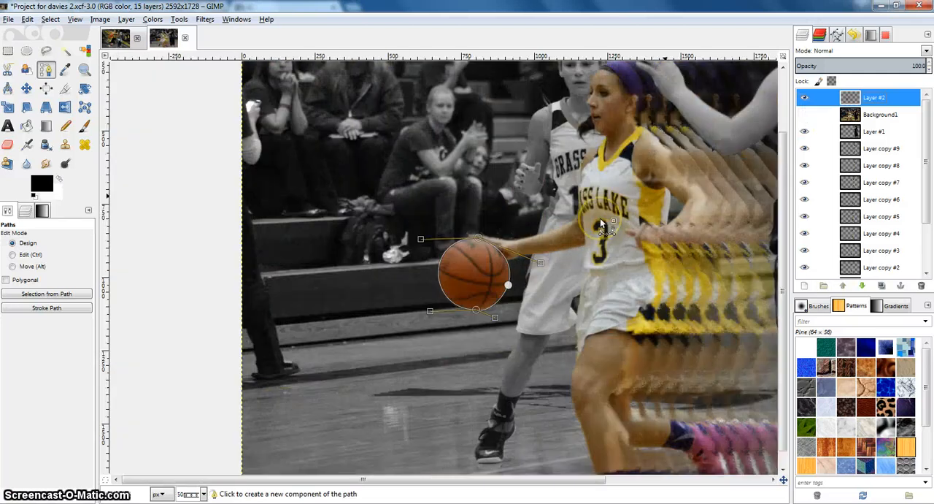
{"action": "scroll", "coordinate": [601, 224], "scroll_direction": "down", "scroll_amount": 1}
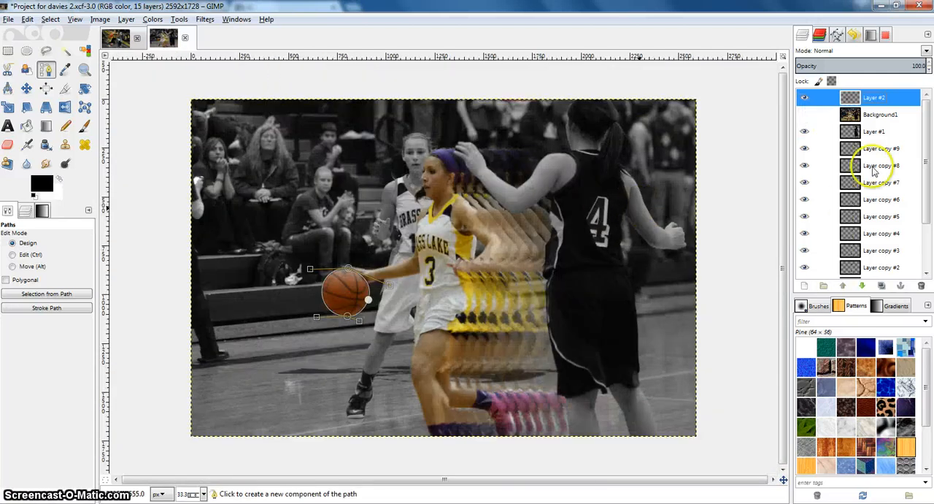
{"action": "left_click_drag", "start_coordinate": [852, 120], "coordinate": [865, 280]}
{"action": "scroll", "coordinate": [880, 219], "scroll_direction": "up", "scroll_amount": 2}
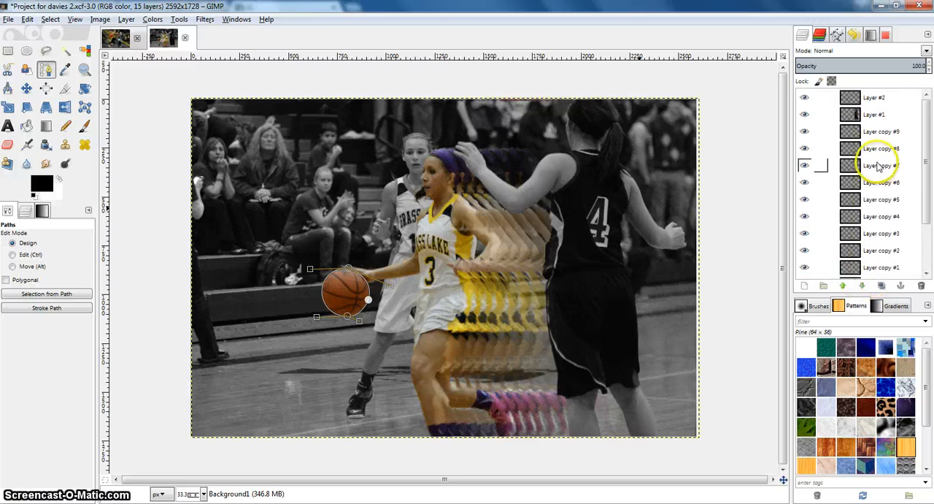
Step: Add a new 2592 x 1728 px transparent layer above Layer #2 and duplicate the basketball's Layer #2
{"action": "left_click", "coordinate": [857, 102]}
{"action": "scroll", "coordinate": [358, 250], "scroll_direction": "up", "scroll_amount": 1}
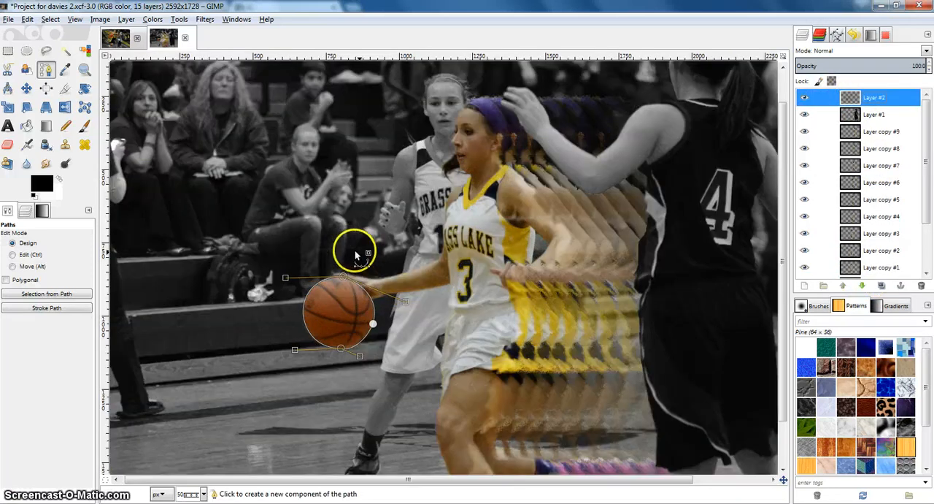
{"action": "left_click", "coordinate": [65, 69]}
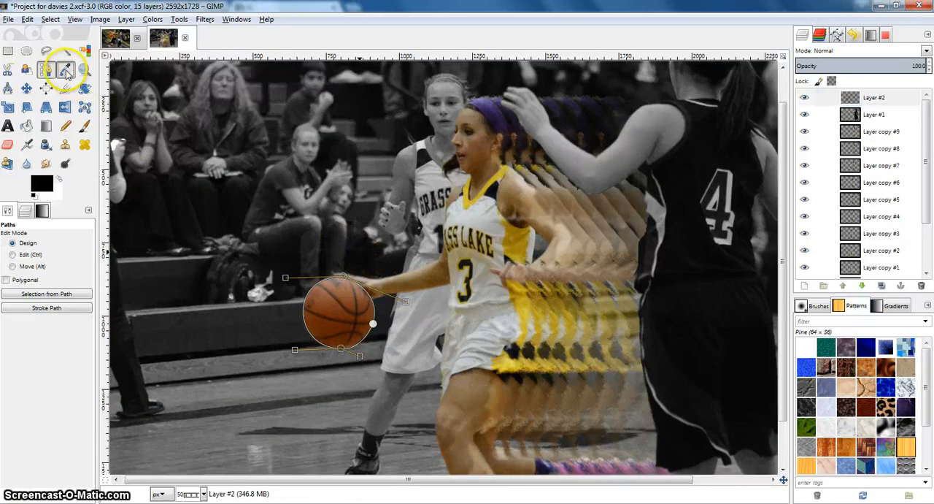
{"action": "left_click", "coordinate": [900, 104]}
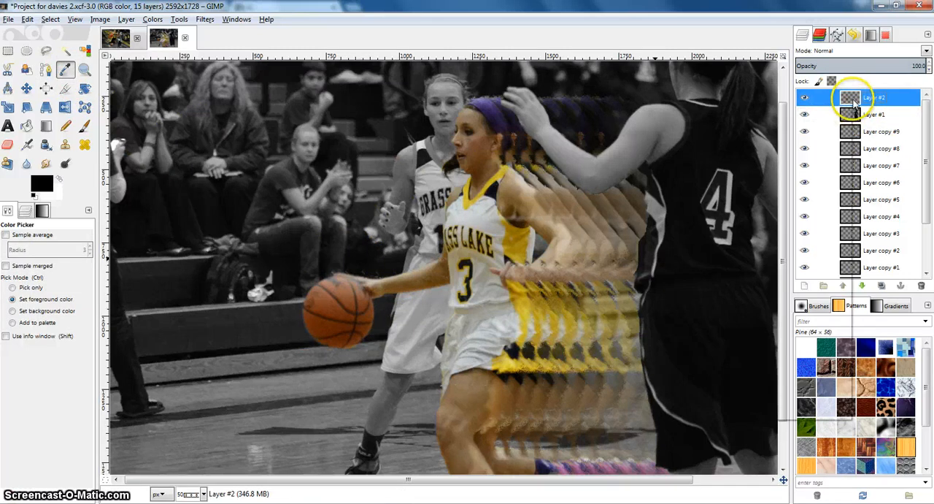
{"action": "right_click", "coordinate": [850, 103]}
{"action": "left_click", "coordinate": [906, 278]}
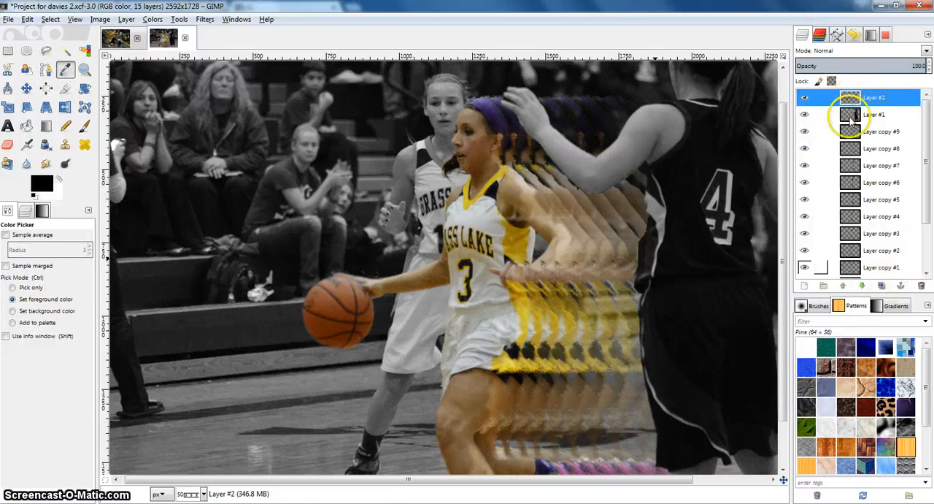
{"action": "left_click", "coordinate": [806, 286]}
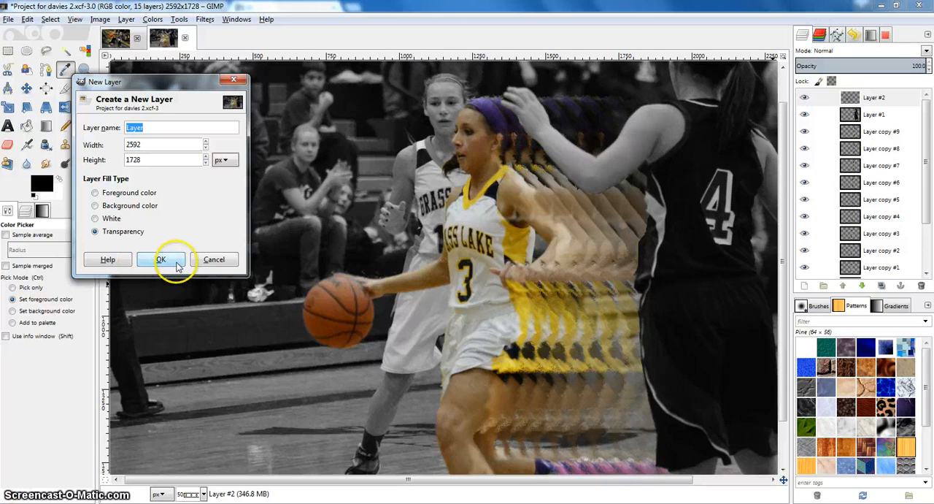
{"action": "left_click", "coordinate": [173, 258]}
{"action": "right_click", "coordinate": [865, 122]}
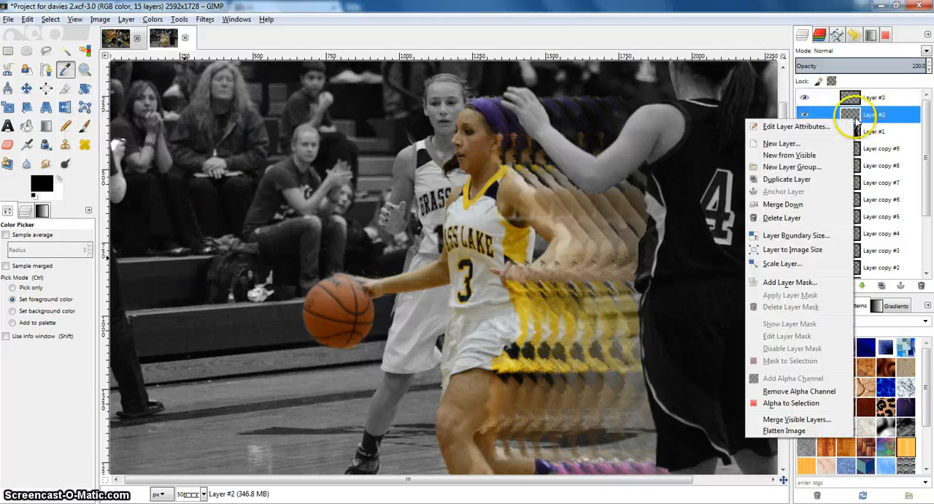
{"action": "left_click", "coordinate": [818, 177]}
Step: Render Plasma clouds with turbulence 7.0 on the empty Layer #3
{"action": "left_click", "coordinate": [205, 19]}
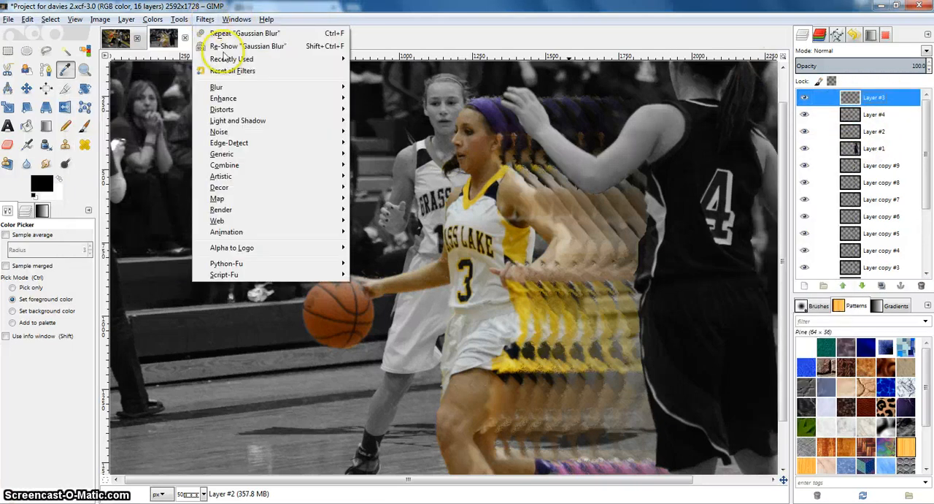
{"action": "mouse_move", "coordinate": [245, 104]}
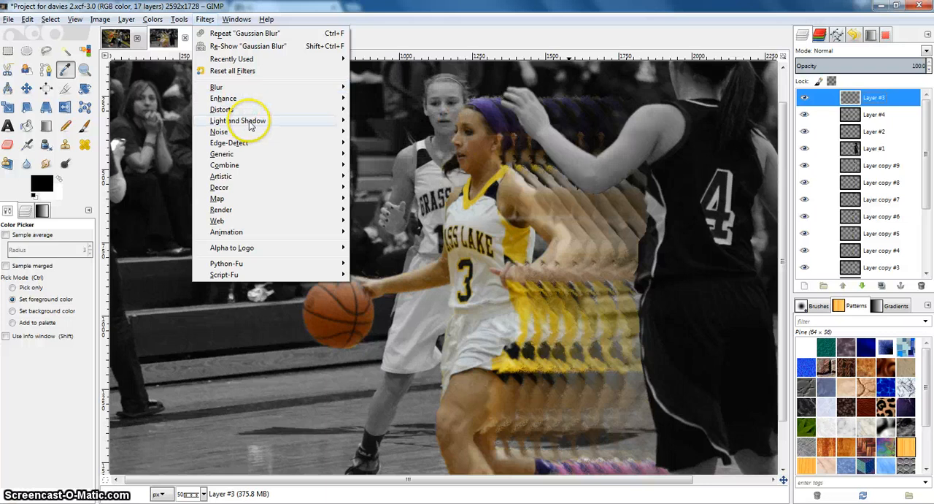
{"action": "mouse_move", "coordinate": [234, 210]}
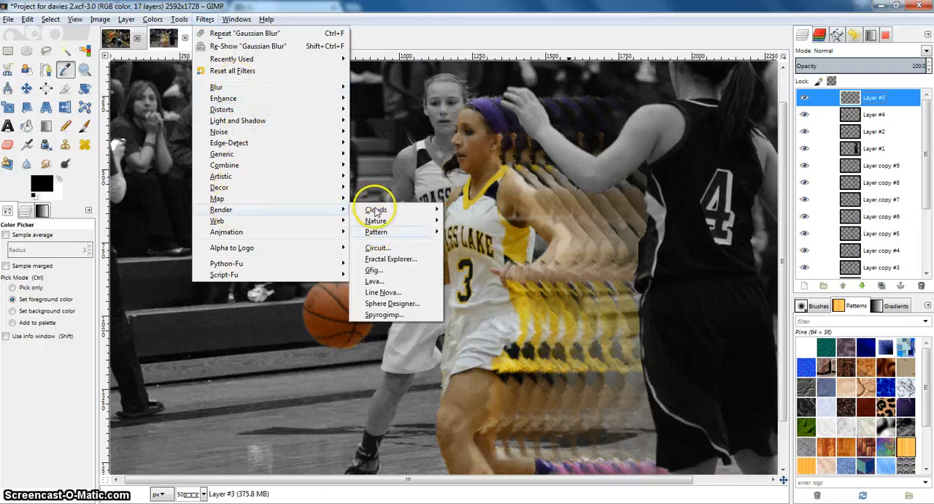
{"action": "mouse_move", "coordinate": [376, 212]}
{"action": "left_click", "coordinate": [459, 232]}
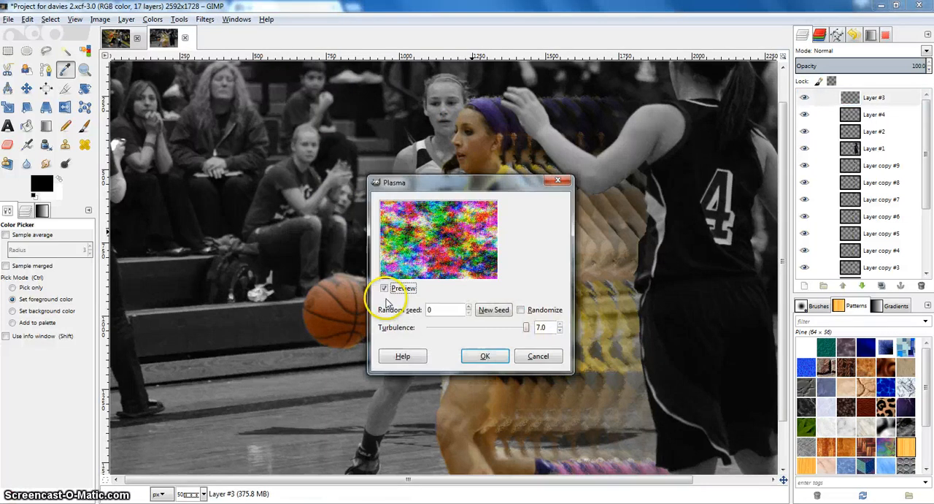
{"action": "left_click", "coordinate": [485, 355]}
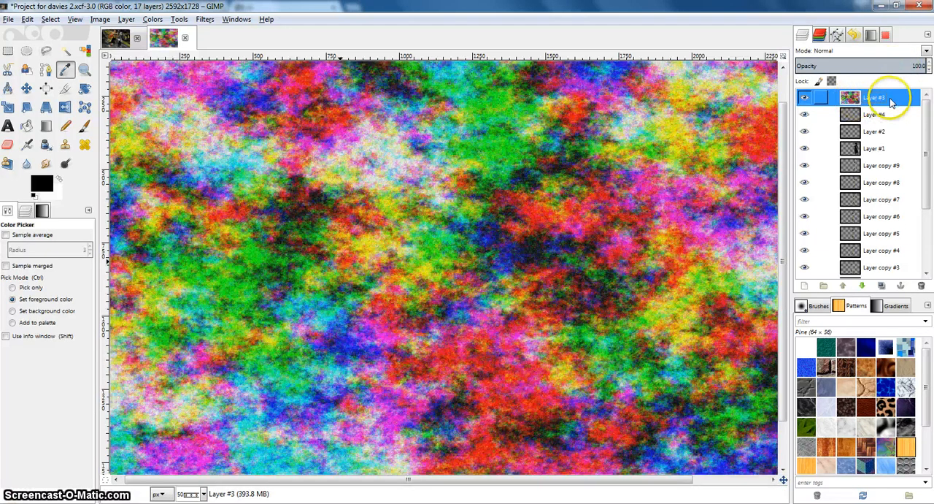
Step: Try the Displace filter on the plasma Layer #3 with X and Y displacement of 20.00, and undo it
{"action": "left_click", "coordinate": [205, 19]}
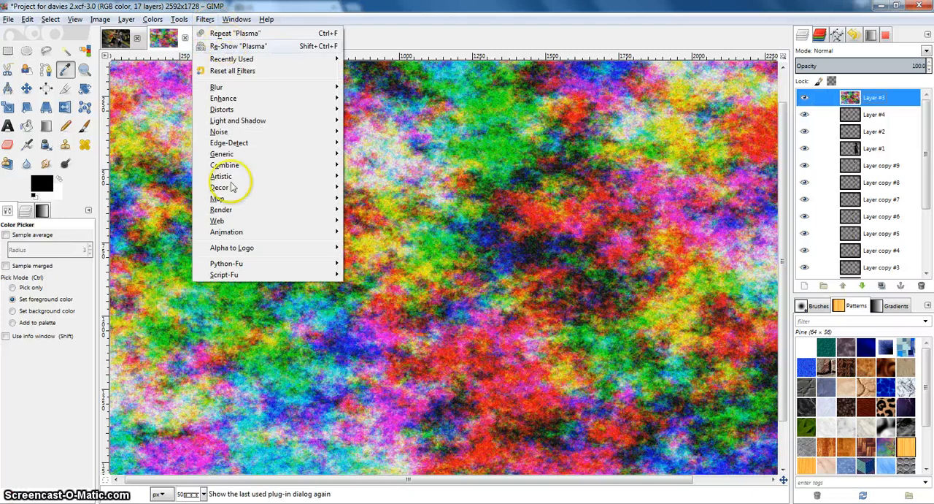
{"action": "mouse_move", "coordinate": [270, 199]}
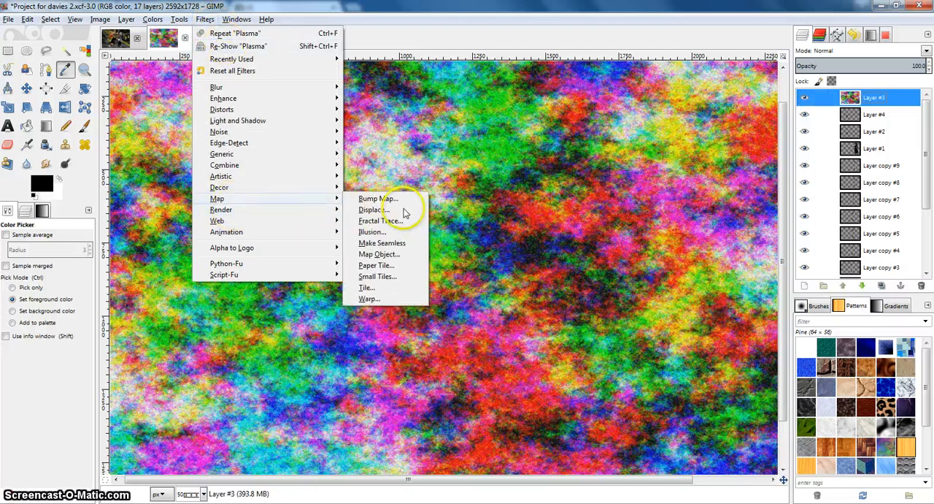
{"action": "left_click", "coordinate": [395, 207]}
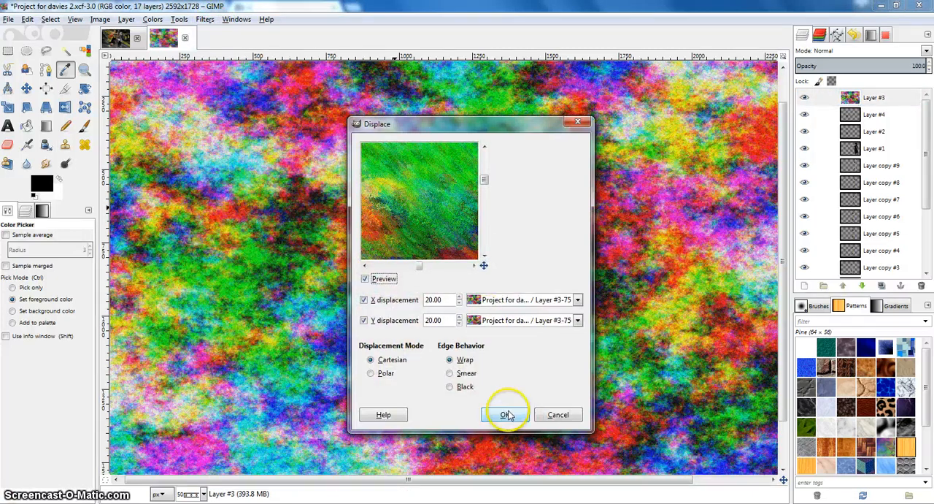
{"action": "left_click", "coordinate": [496, 413]}
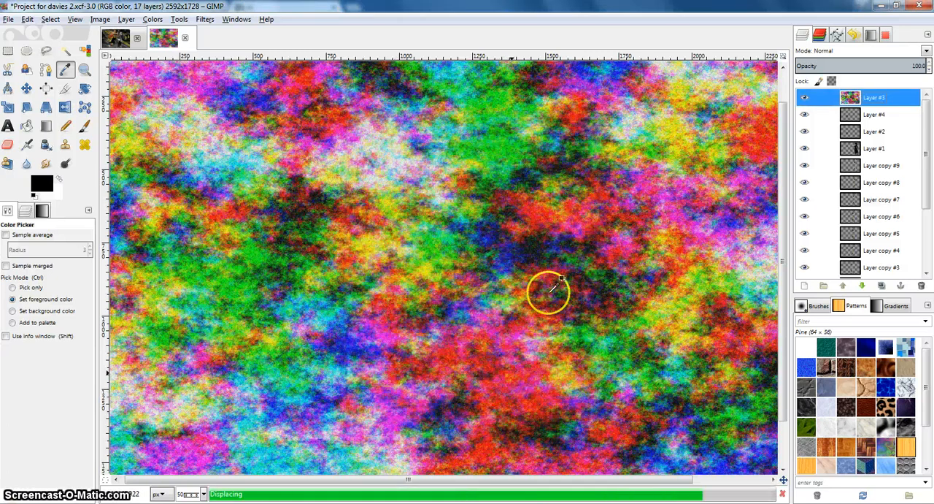
{"action": "key", "text": "ctrl+z"}
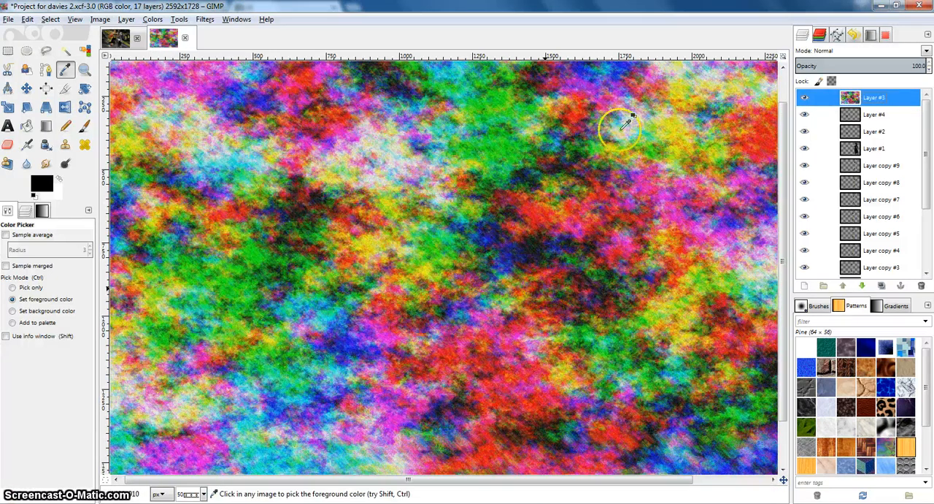
Step: Apply the Displace filter to Layer #4 with X and Y displacement of 20.00, using plasma Layer #3 as the map
{"action": "left_click", "coordinate": [863, 113]}
{"action": "left_click", "coordinate": [179, 19]}
{"action": "left_click", "coordinate": [182, 19]}
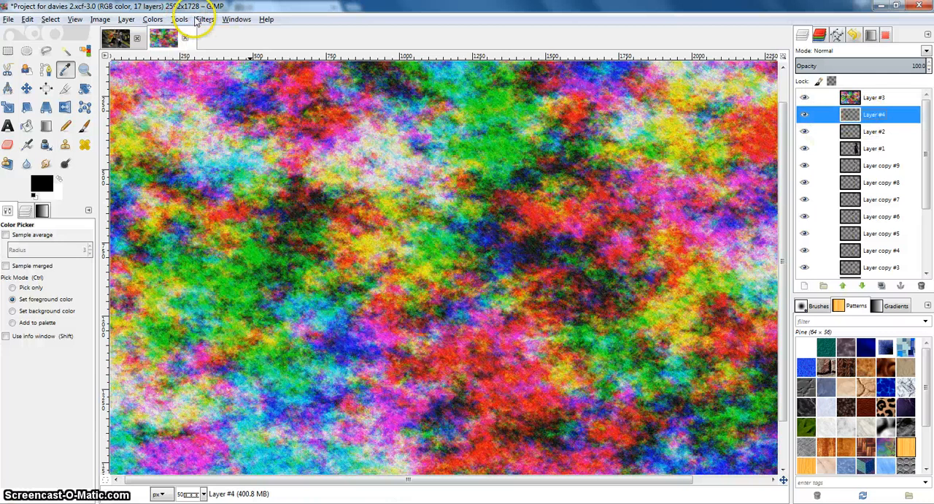
{"action": "left_click", "coordinate": [204, 19]}
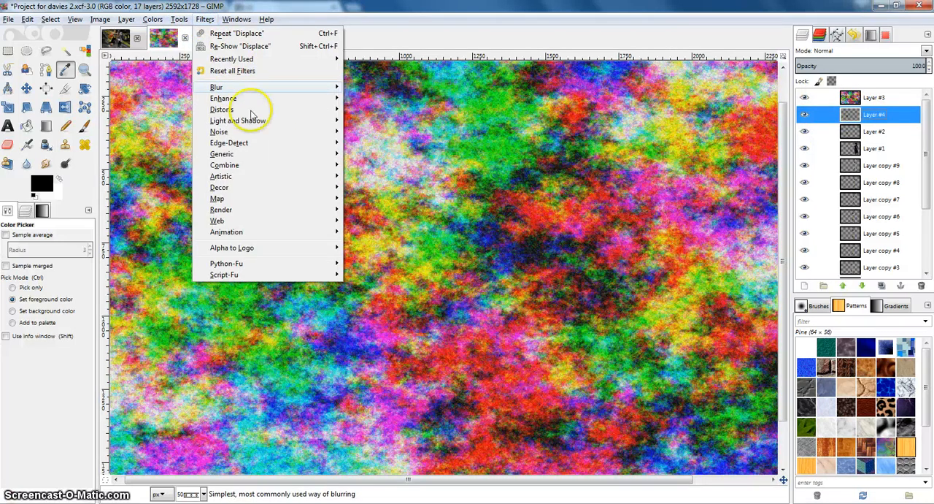
{"action": "mouse_move", "coordinate": [235, 201]}
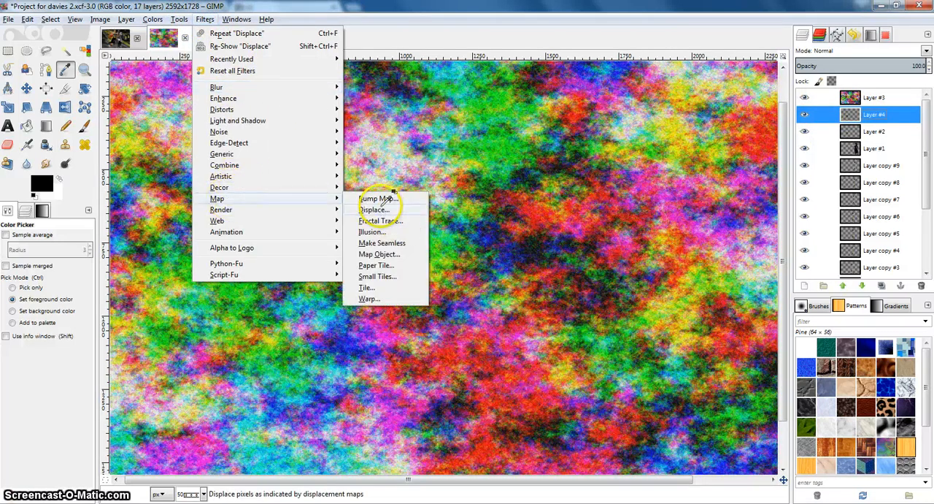
{"action": "left_click", "coordinate": [374, 210]}
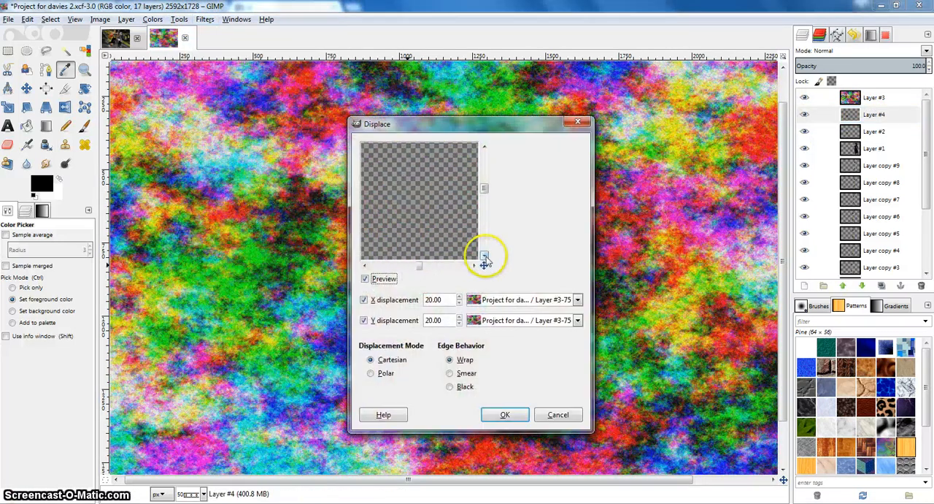
{"action": "left_click_drag", "start_coordinate": [484, 264], "coordinate": [477, 264]}
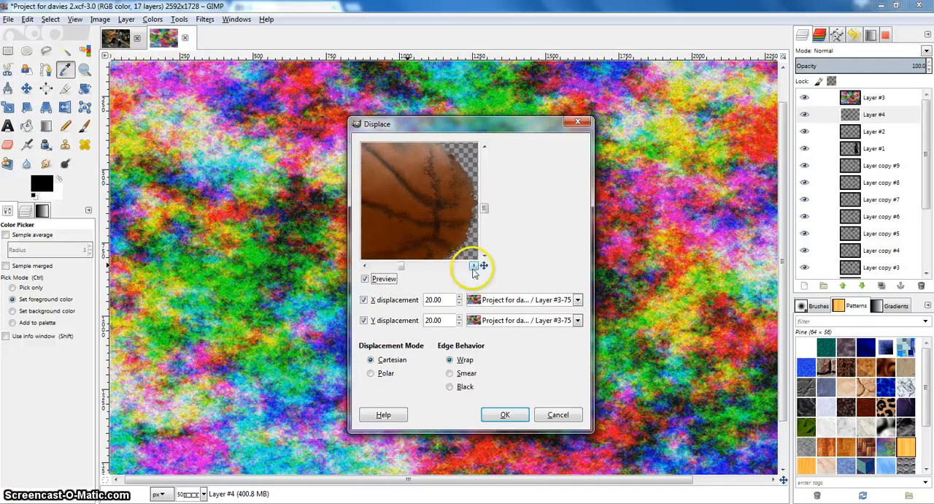
{"action": "left_click", "coordinate": [505, 416]}
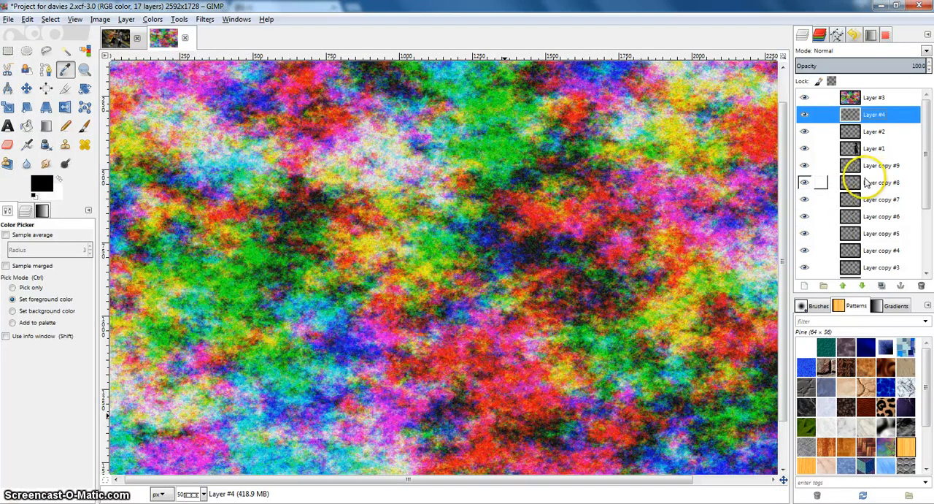
Step: Hide the plasma Layer #3 to check the displaced basketball, and delete that layer
{"action": "left_click", "coordinate": [805, 98]}
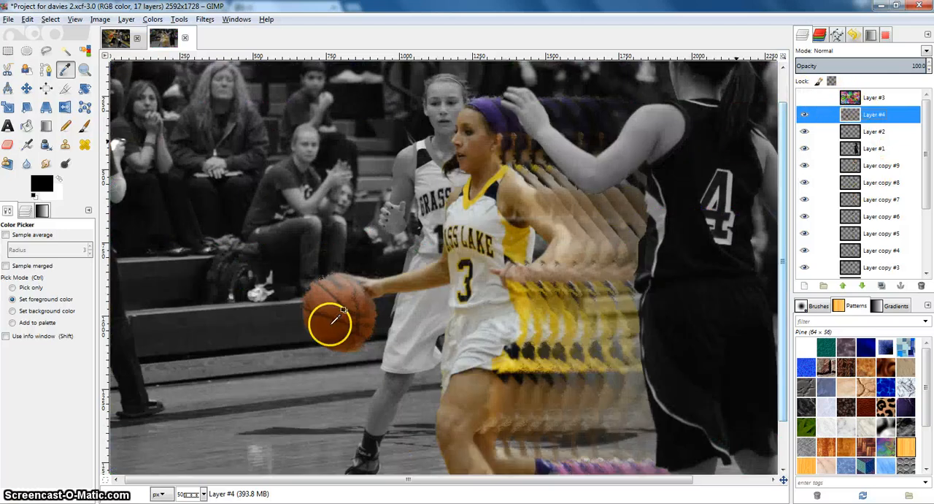
{"action": "right_click", "coordinate": [855, 99]}
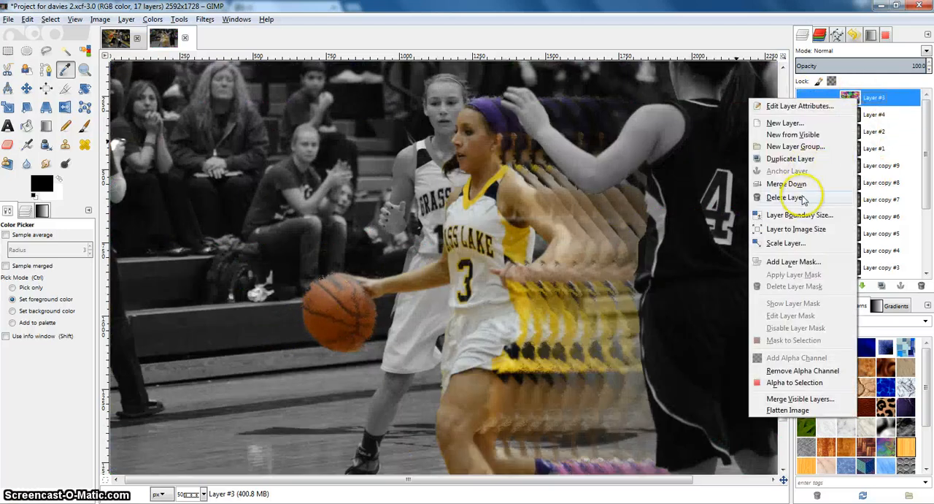
{"action": "left_click", "coordinate": [785, 197]}
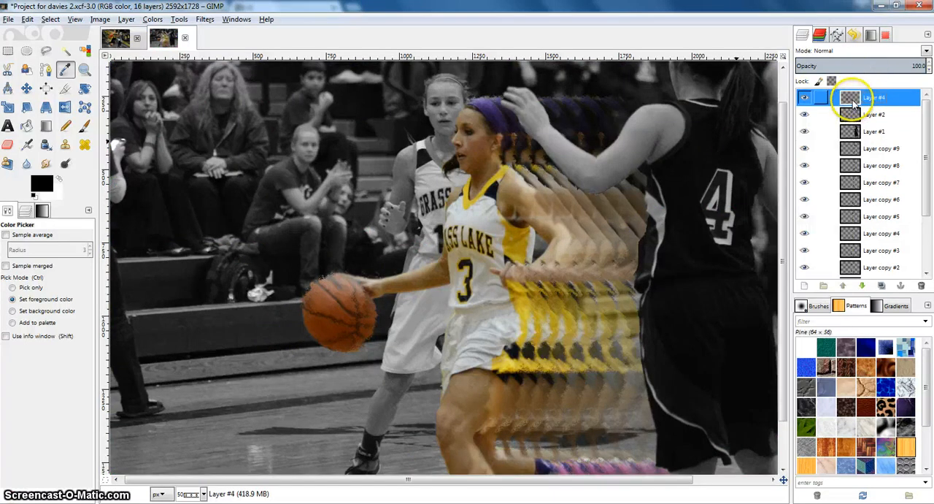
Step: Try a duplicate of Layer #4 with a 5.0 px Gaussian Blur, and undo back to before the plasma layer's deletion
{"action": "right_click", "coordinate": [855, 105]}
{"action": "left_click", "coordinate": [784, 158]}
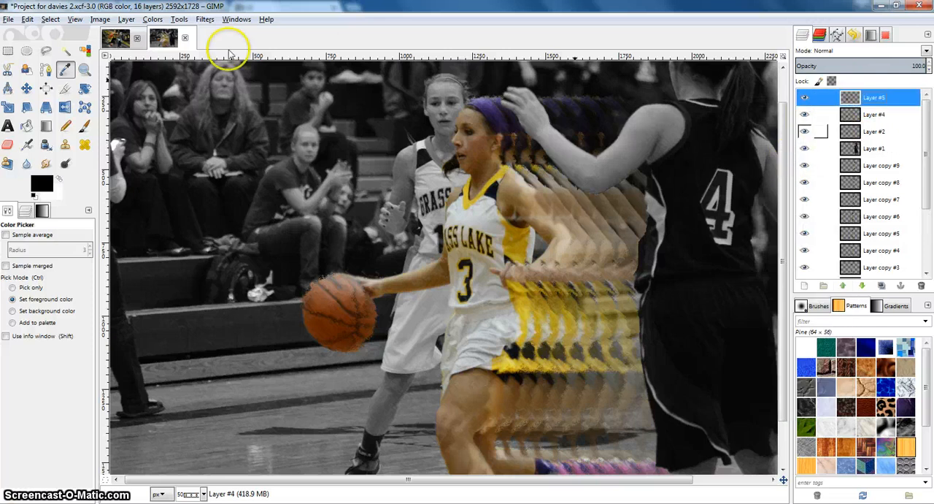
{"action": "left_click", "coordinate": [203, 19]}
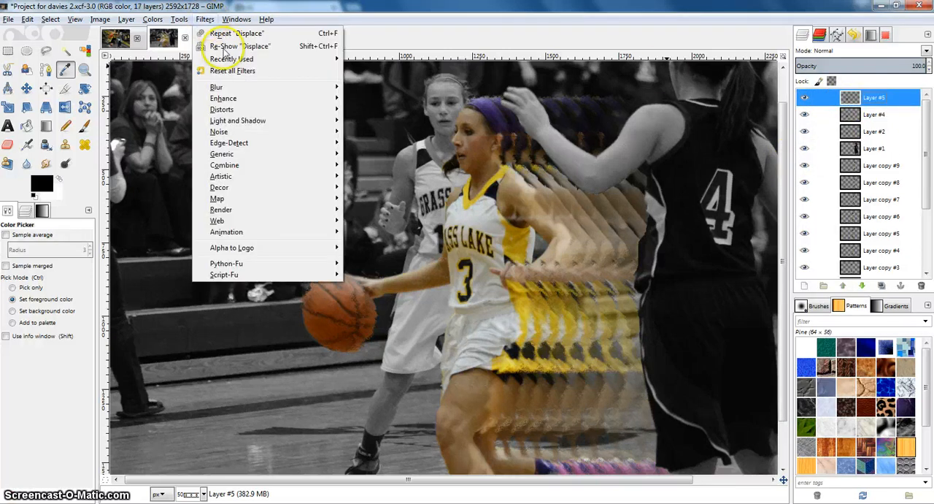
{"action": "mouse_move", "coordinate": [234, 83]}
{"action": "left_click", "coordinate": [408, 96]}
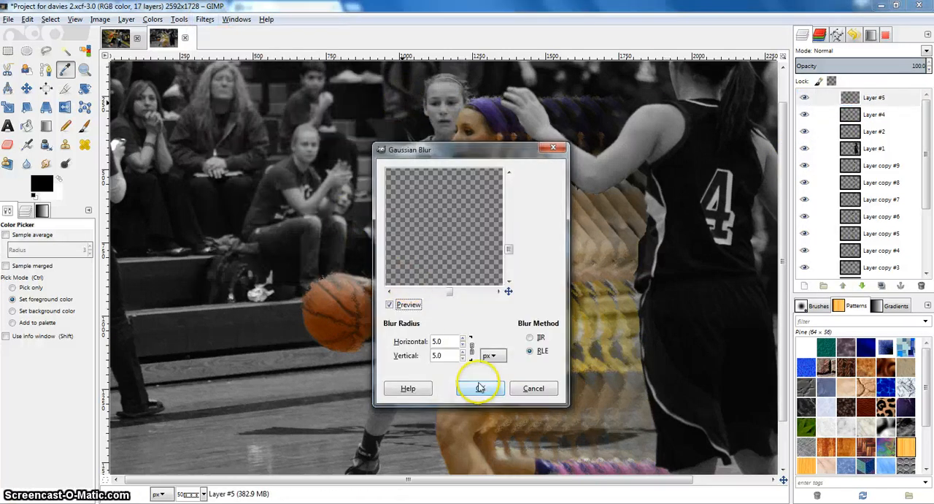
{"action": "left_click", "coordinate": [480, 389]}
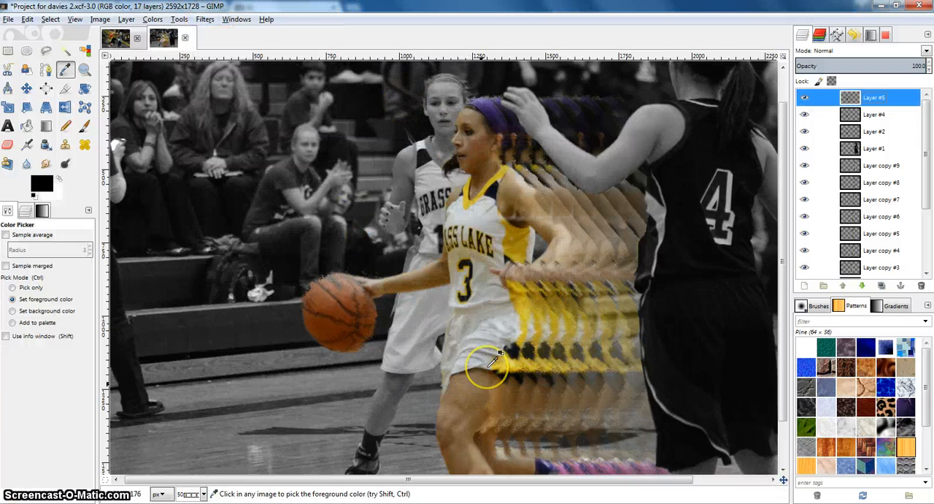
{"action": "left_click", "coordinate": [111, 46]}
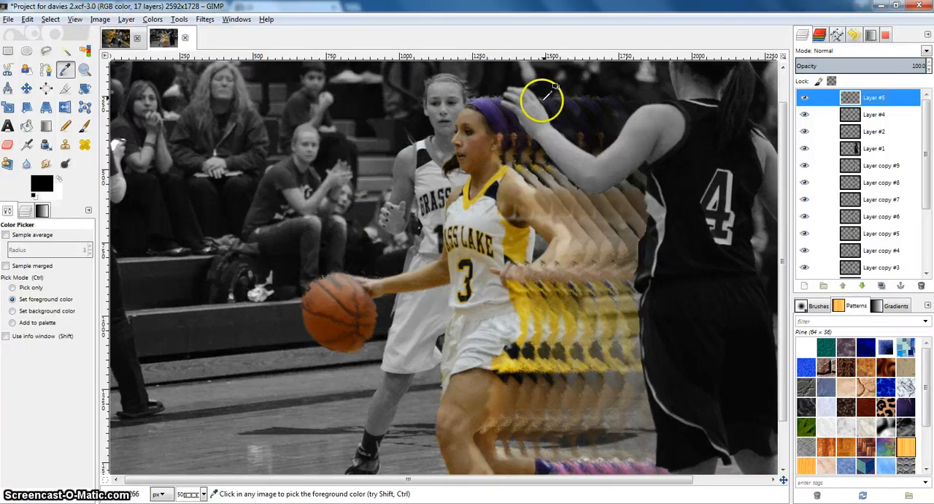
{"action": "key", "text": "ctrl+z"}
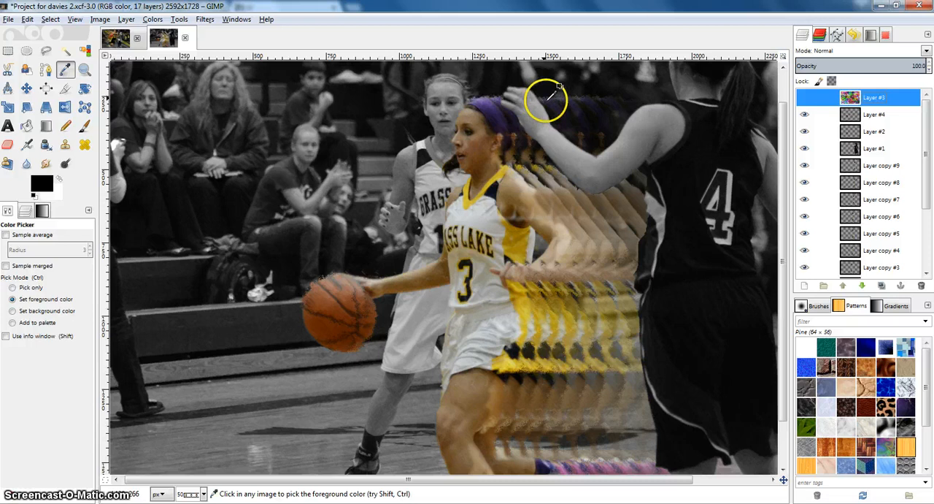
Step: Delete the hidden plasma Layer #3
{"action": "left_click", "coordinate": [857, 110]}
{"action": "left_click", "coordinate": [859, 103]}
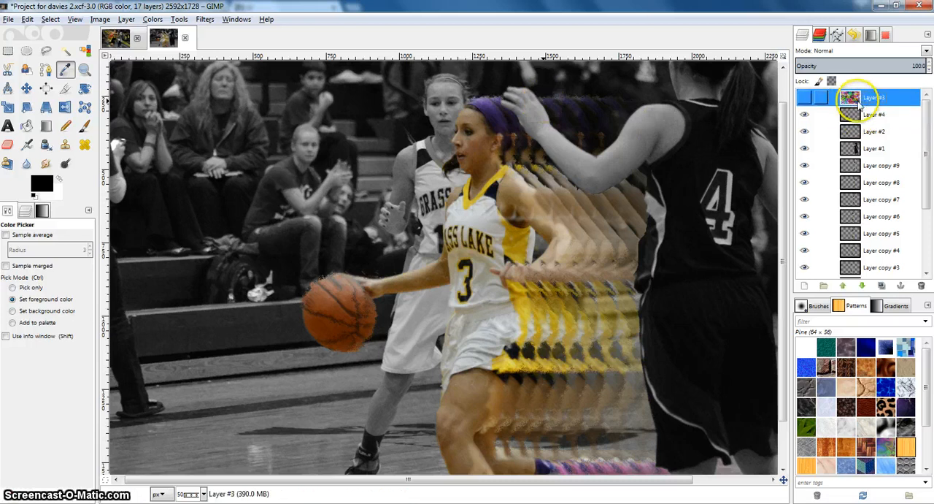
{"action": "right_click", "coordinate": [858, 98]}
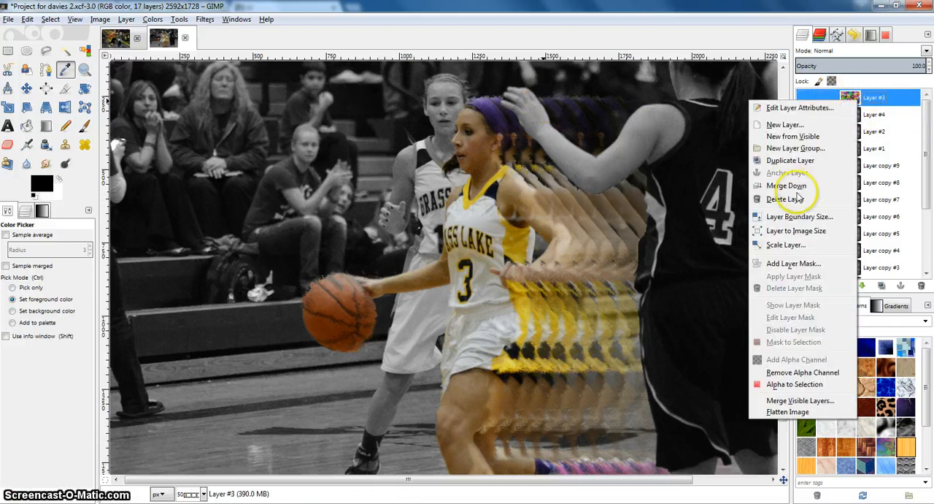
Step: Erase the middle of the displaced basketball on Layer #4 with a size 60 Hardness 050 eraser
{"action": "left_click", "coordinate": [861, 115]}
{"action": "left_click", "coordinate": [7, 144]}
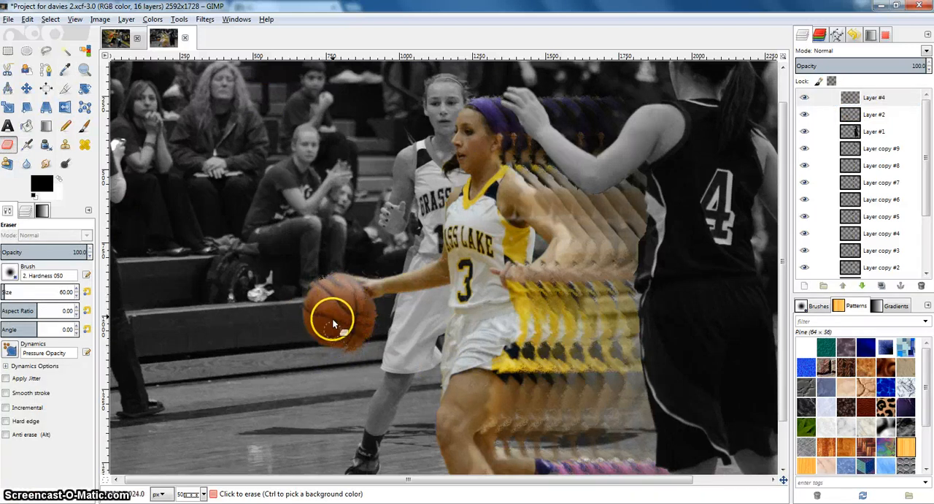
{"action": "left_click", "coordinate": [340, 344]}
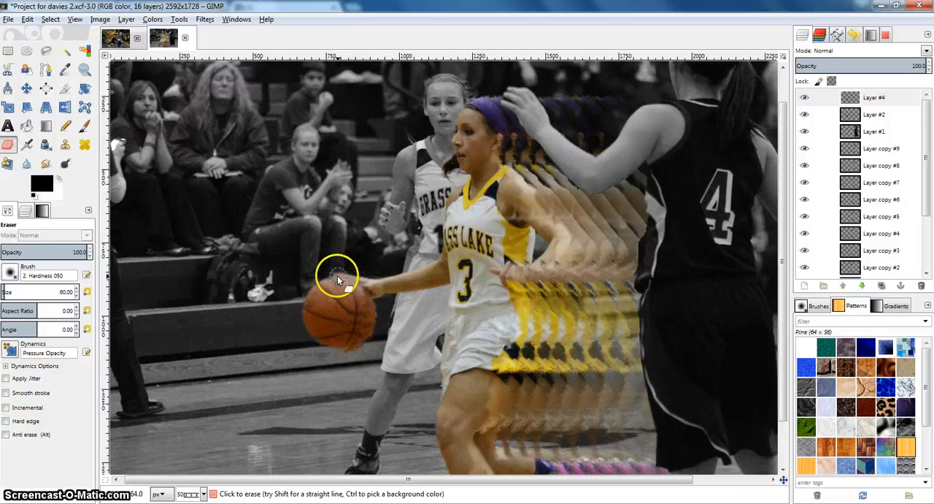
Step: Duplicate Layer #4 and apply a Gaussian Blur to the original Layer #4
{"action": "right_click", "coordinate": [867, 97]}
{"action": "left_click", "coordinate": [801, 156]}
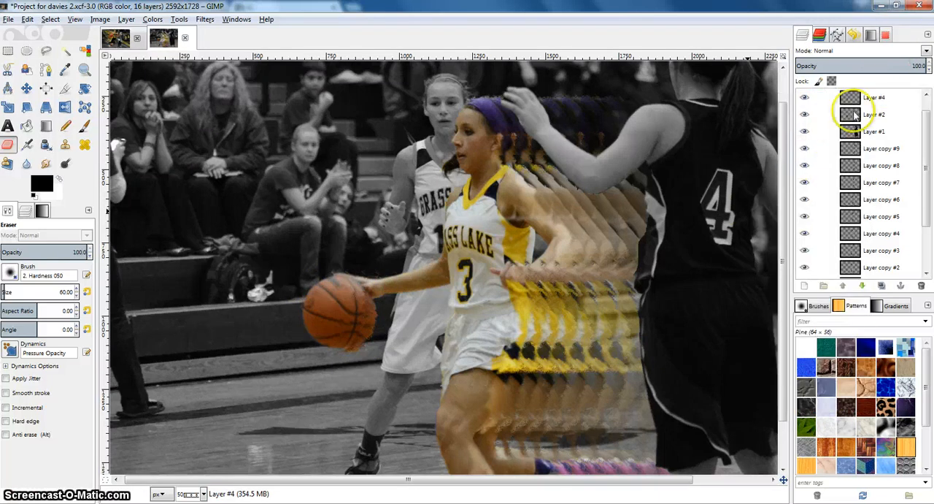
{"action": "left_click", "coordinate": [863, 101]}
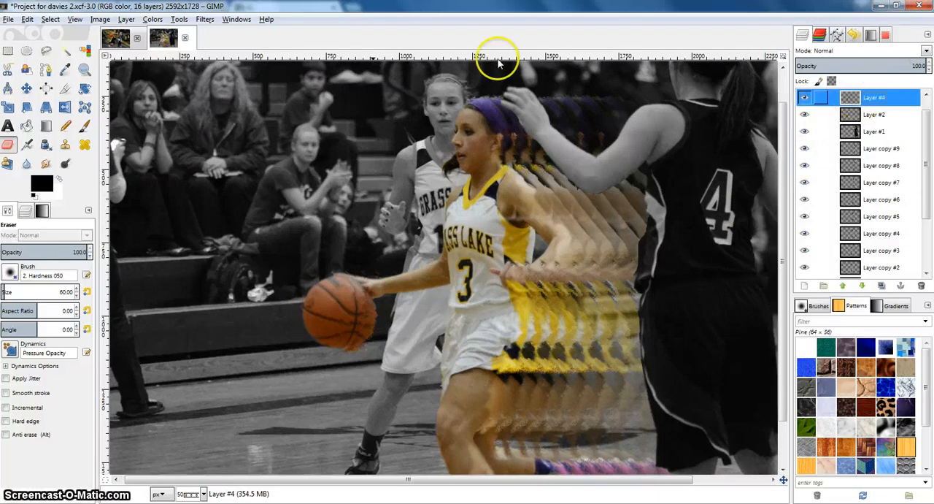
{"action": "left_click", "coordinate": [205, 19]}
{"action": "mouse_move", "coordinate": [232, 87]}
{"action": "left_click", "coordinate": [407, 102]}
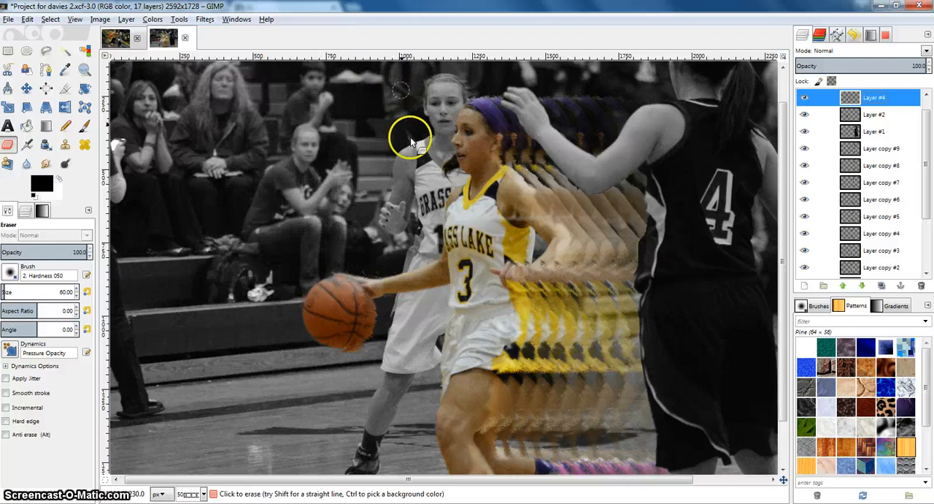
{"action": "left_click", "coordinate": [480, 389]}
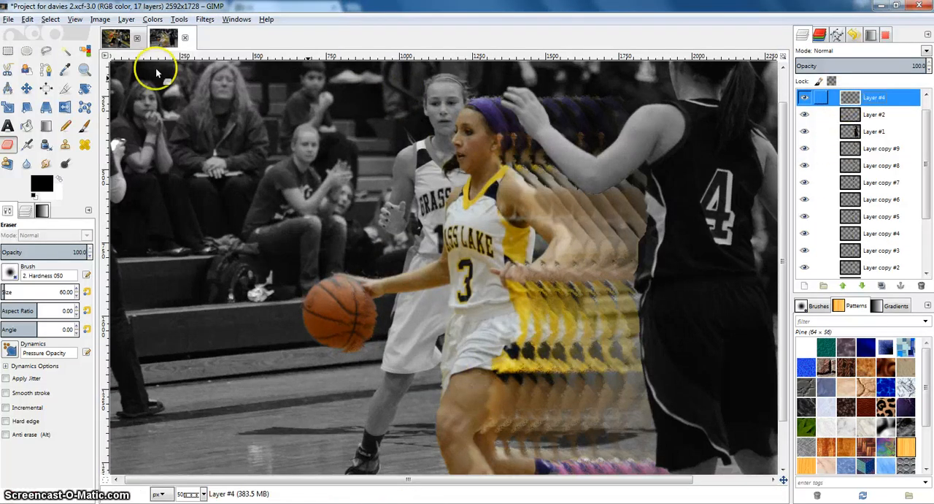
Step: Brighten Layer #4 by raising its Curves adjustment
{"action": "left_click", "coordinate": [151, 19]}
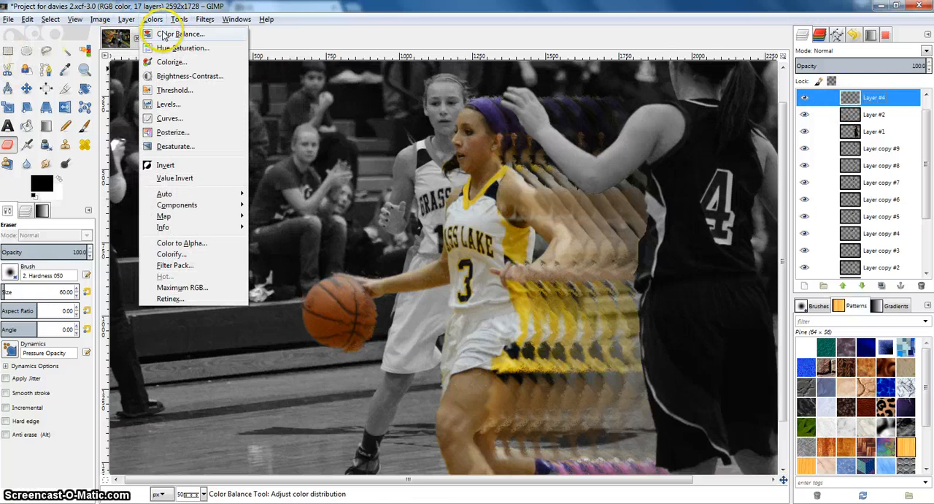
{"action": "left_click", "coordinate": [166, 117]}
{"action": "left_click_drag", "start_coordinate": [194, 148], "coordinate": [168, 122]}
{"action": "left_click", "coordinate": [218, 296]}
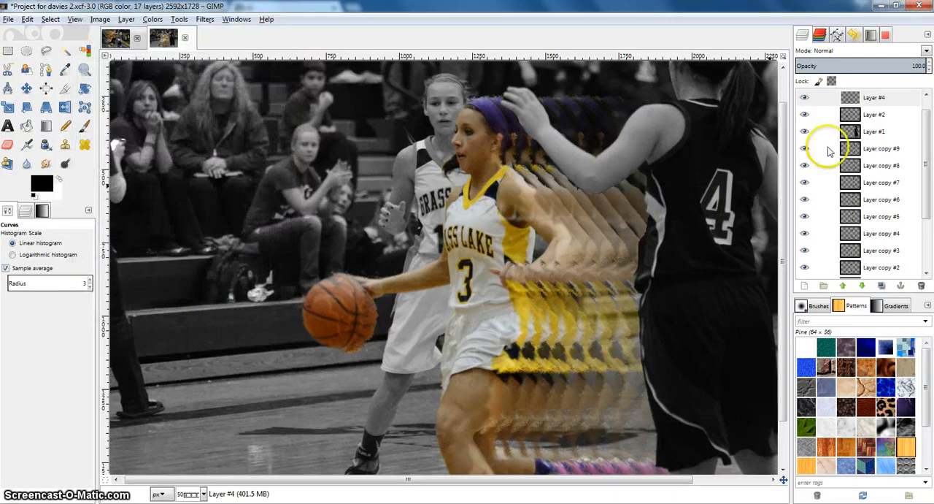
Step: Erase the blurred middle of the basketball on Layer #4 with the size 60 Eraser
{"action": "left_click", "coordinate": [846, 97]}
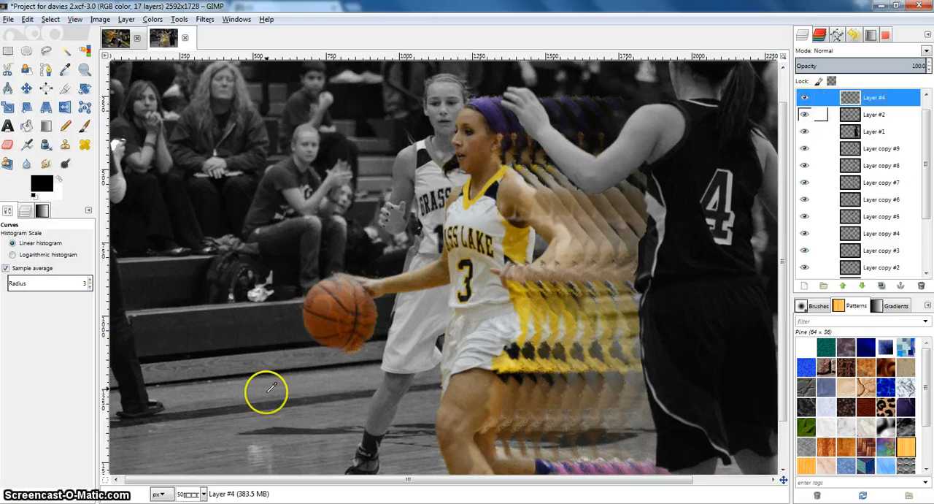
{"action": "scroll", "coordinate": [271, 395], "scroll_direction": "up", "scroll_amount": 3}
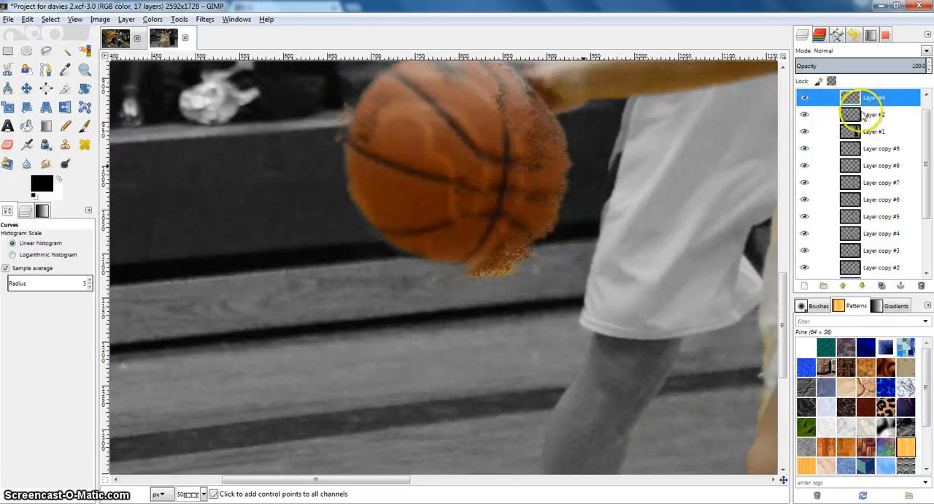
{"action": "scroll", "coordinate": [462, 219], "scroll_direction": "up", "scroll_amount": 3}
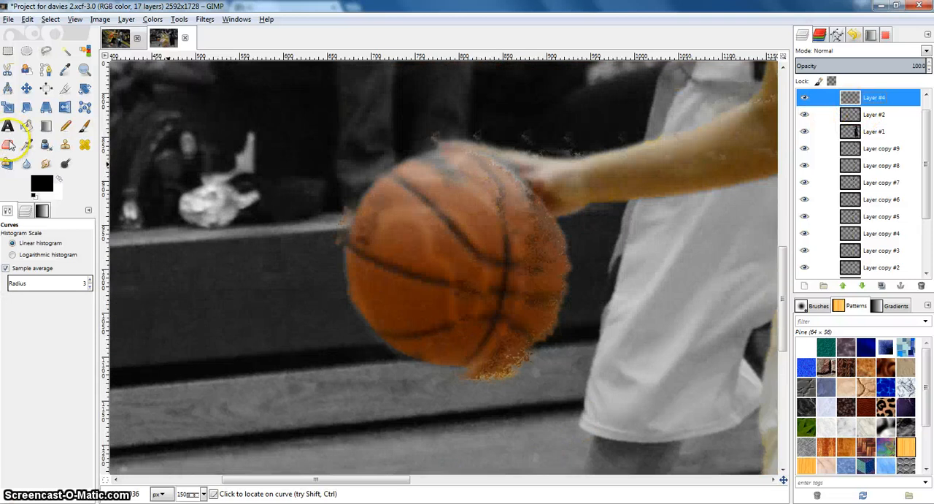
{"action": "key", "text": "shift+e"}
{"action": "left_click", "coordinate": [453, 294]}
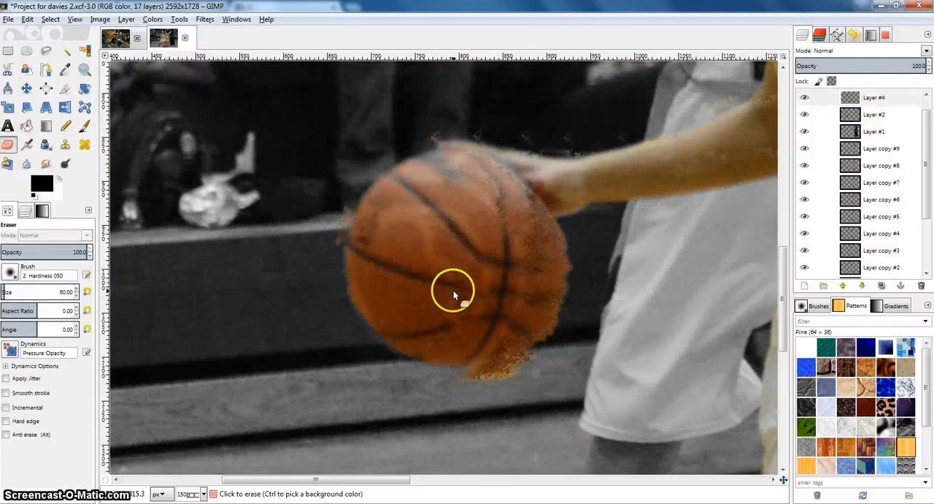
Step: Try erasing the basketball's outer edge on Layer #2, and undo the eraser strokes
{"action": "mouse_move", "coordinate": [341, 204]}
{"action": "left_mouse_down"}
{"action": "mouse_move", "coordinate": [351, 265]}
{"action": "mouse_move", "coordinate": [329, 219]}
{"action": "mouse_move", "coordinate": [345, 210]}
{"action": "mouse_move", "coordinate": [338, 233]}
{"action": "left_mouse_up"}
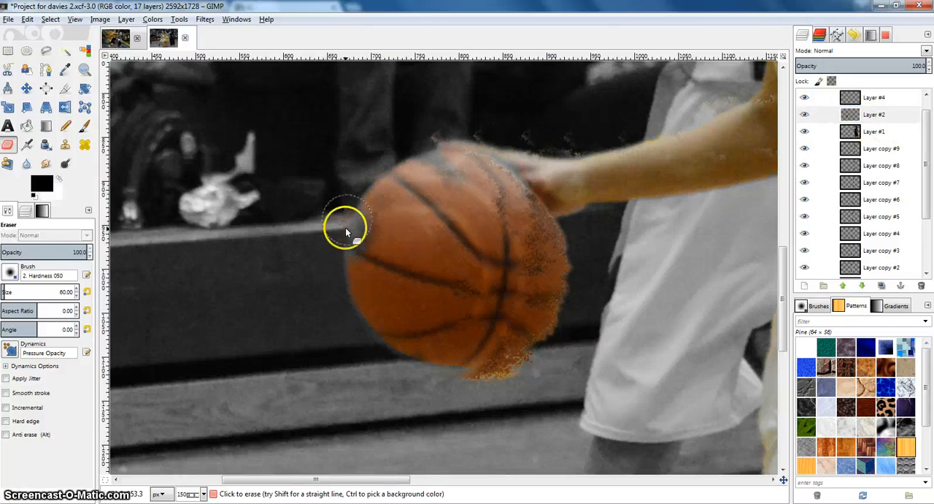
{"action": "key", "text": "ctrl+z"}
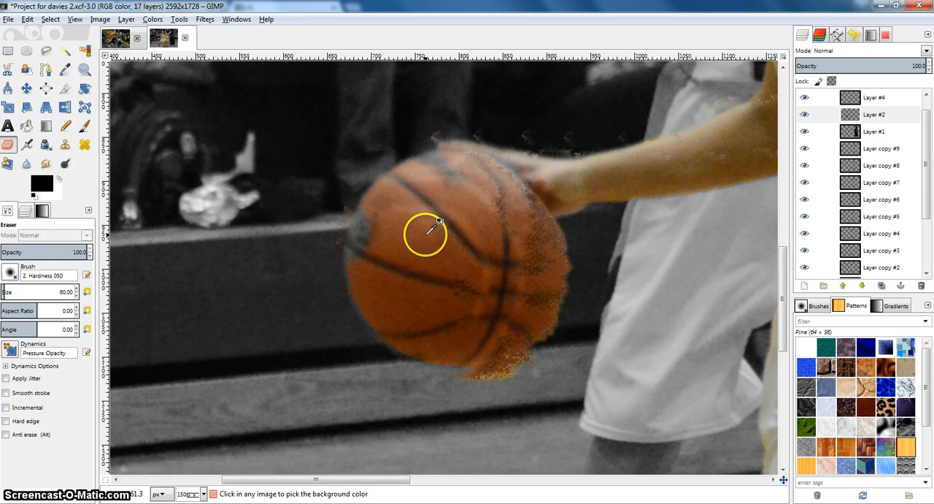
Step: Duplicate Layer #4 again and shift the displaced basketball copies slightly toward the player's hand with the Move tool
{"action": "left_click", "coordinate": [879, 99]}
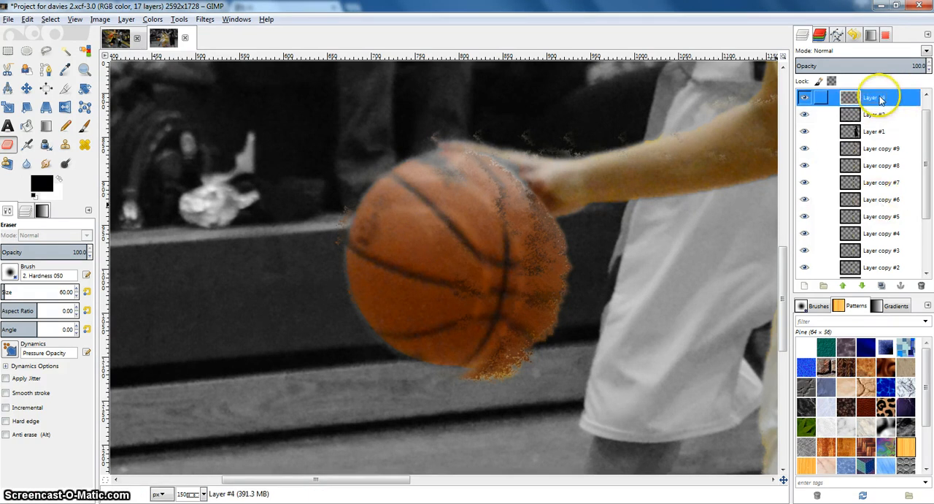
{"action": "right_click", "coordinate": [879, 100]}
{"action": "left_click", "coordinate": [812, 156]}
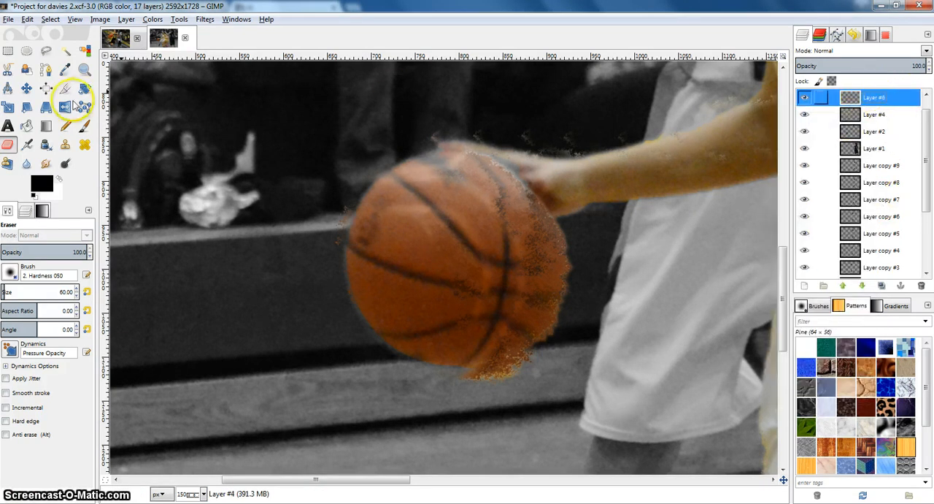
{"action": "left_click", "coordinate": [27, 88]}
{"action": "mouse_move", "coordinate": [559, 265]}
{"action": "left_mouse_down"}
{"action": "mouse_move", "coordinate": [573, 285]}
{"action": "mouse_move", "coordinate": [560, 274]}
{"action": "mouse_move", "coordinate": [582, 259]}
{"action": "mouse_move", "coordinate": [560, 251]}
{"action": "left_mouse_up"}
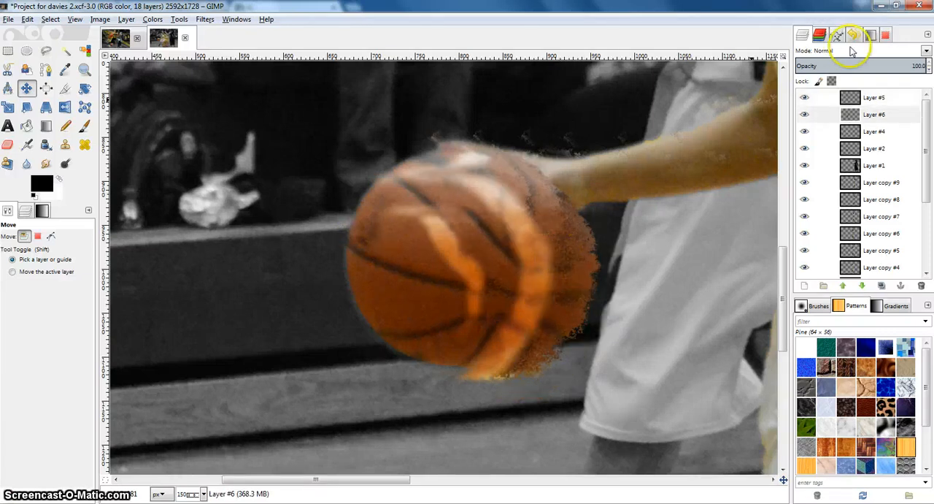
Step: Lower Layer #5's opacity to 83
{"action": "left_click", "coordinate": [873, 97]}
{"action": "left_click", "coordinate": [929, 69]}
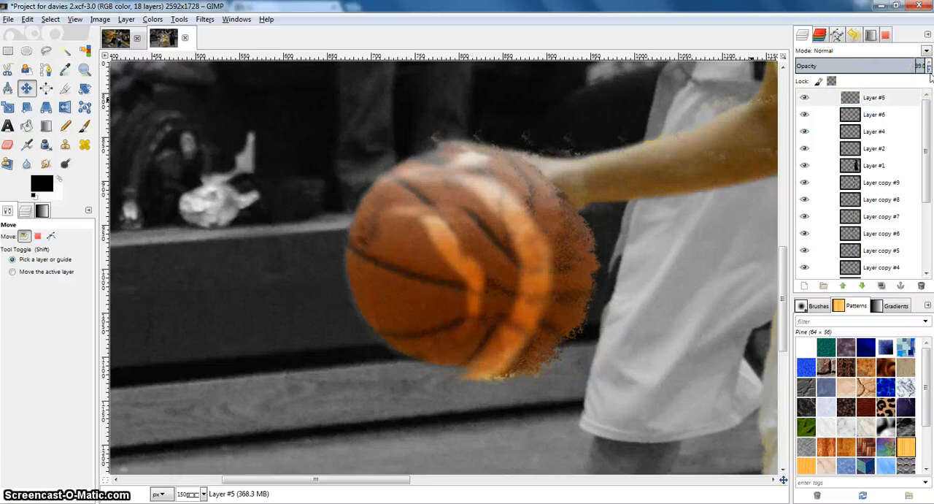
{"action": "left_click", "coordinate": [930, 72]}
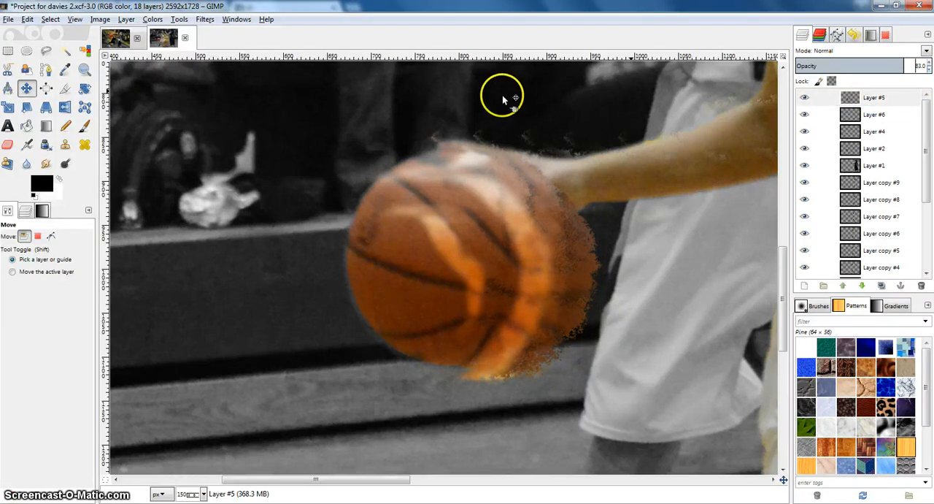
Step: Erase the blurred highlights over the front of the basketball on Layers #5, #6 and #4 with the size 60 Eraser
{"action": "left_click", "coordinate": [7, 144]}
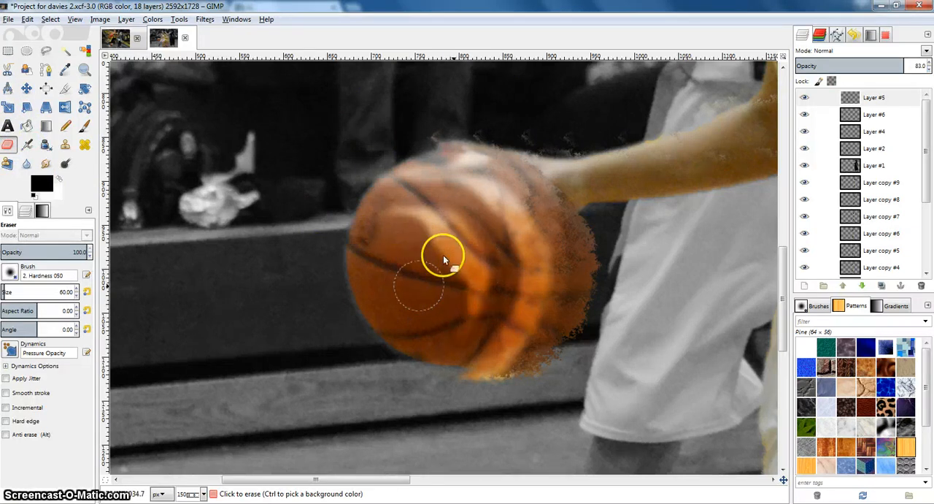
{"action": "left_click", "coordinate": [905, 115]}
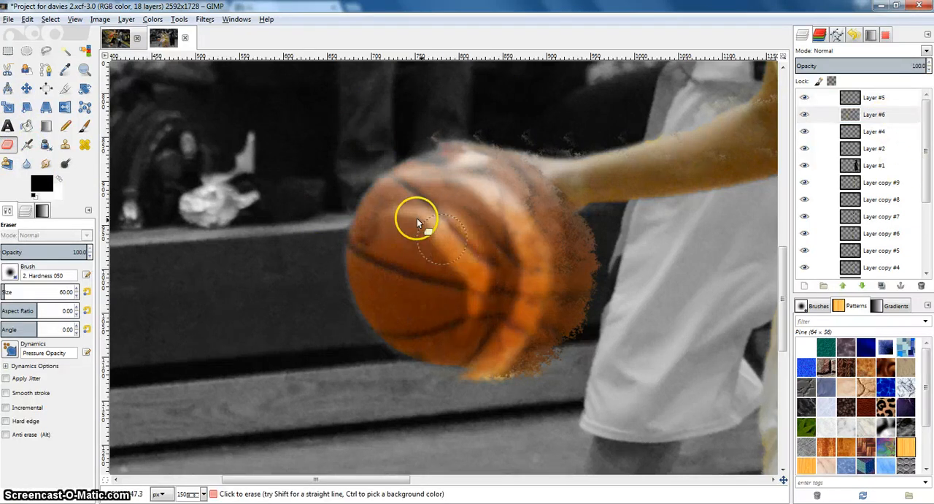
{"action": "left_click", "coordinate": [868, 132]}
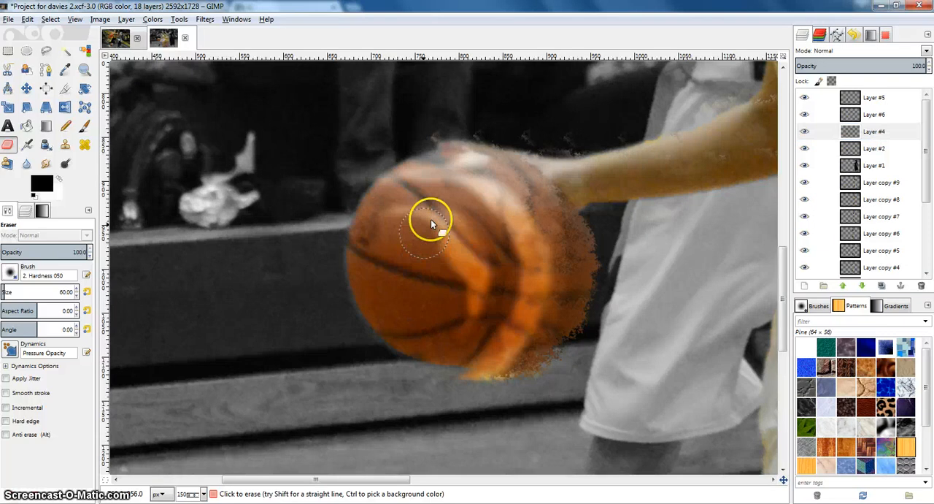
{"action": "left_click_drag", "start_coordinate": [469, 302], "coordinate": [472, 235]}
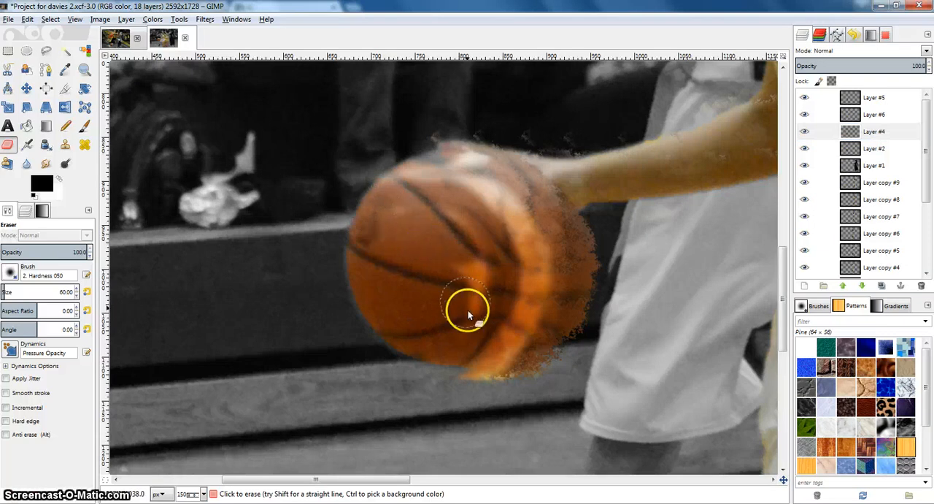
Step: Raise Layer #5's opacity to 88
{"action": "left_click", "coordinate": [899, 97]}
{"action": "right_click", "coordinate": [897, 97]}
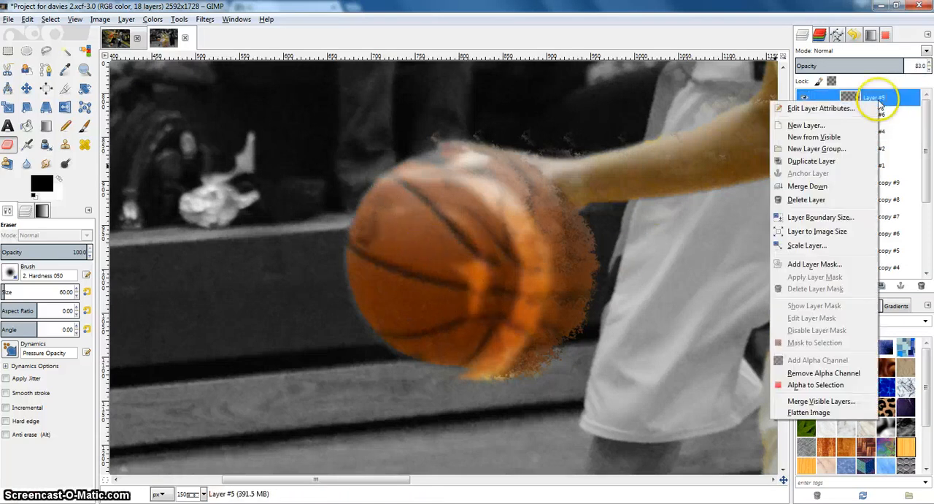
{"action": "left_click", "coordinate": [929, 65]}
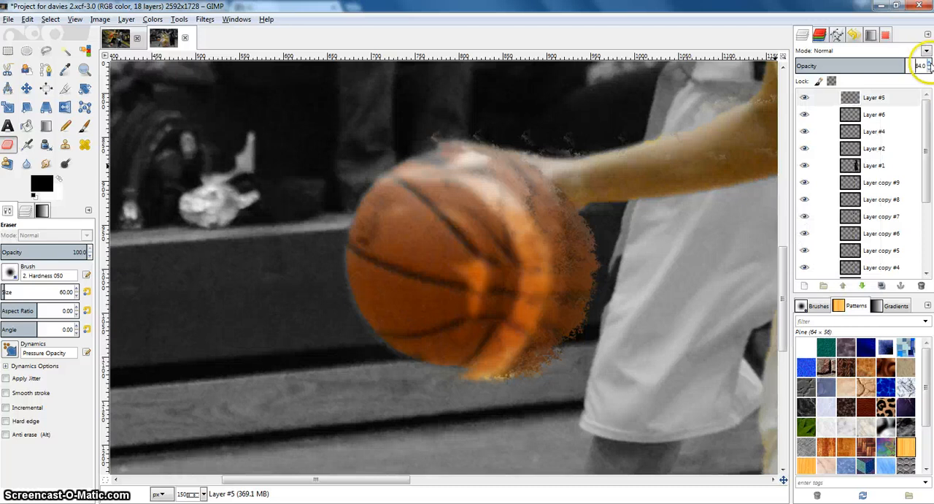
{"action": "left_click", "coordinate": [930, 65]}
Step: Add a copy of Layer #5 at 76 opacity, shifted right toward the player's shorts to extend the basketball trail
{"action": "left_click", "coordinate": [872, 97]}
{"action": "right_click", "coordinate": [870, 99]}
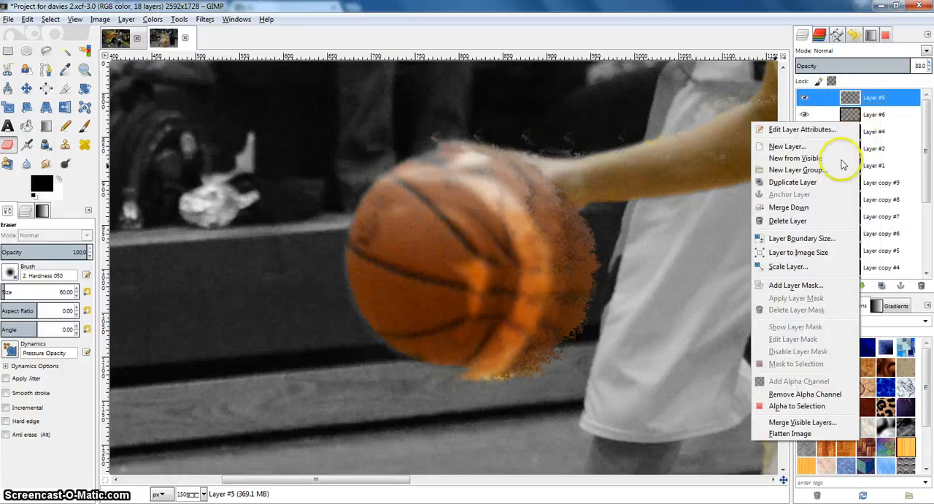
{"action": "left_click", "coordinate": [797, 187]}
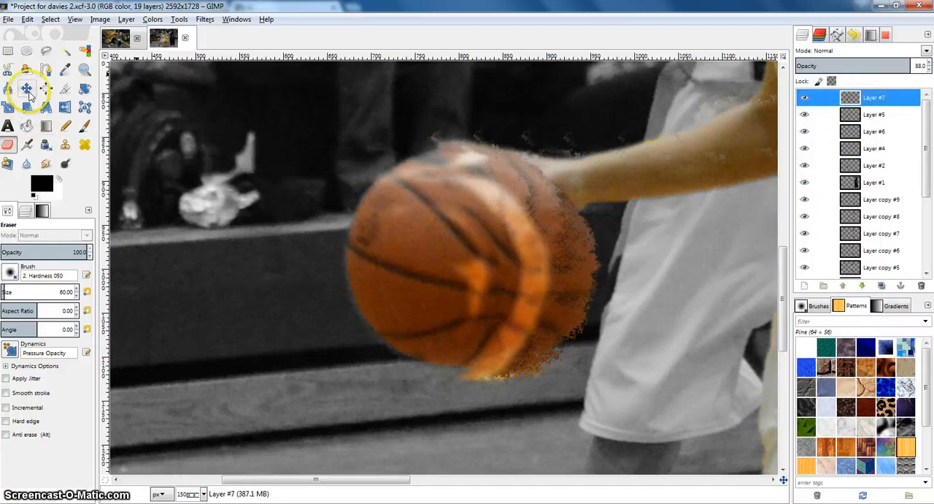
{"action": "left_click", "coordinate": [27, 88]}
{"action": "left_click_drag", "start_coordinate": [583, 267], "coordinate": [620, 272]}
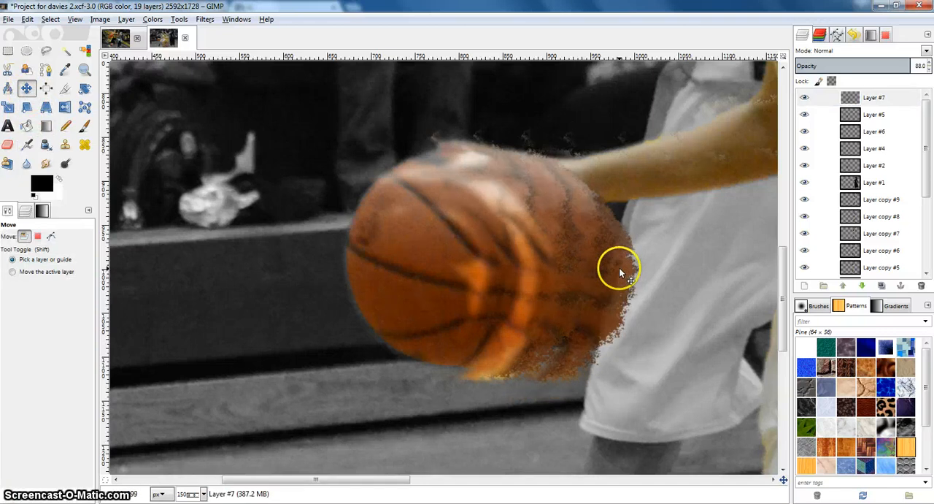
{"action": "left_click", "coordinate": [874, 98]}
{"action": "left_click", "coordinate": [929, 70]}
{"action": "left_click", "coordinate": [929, 70]}
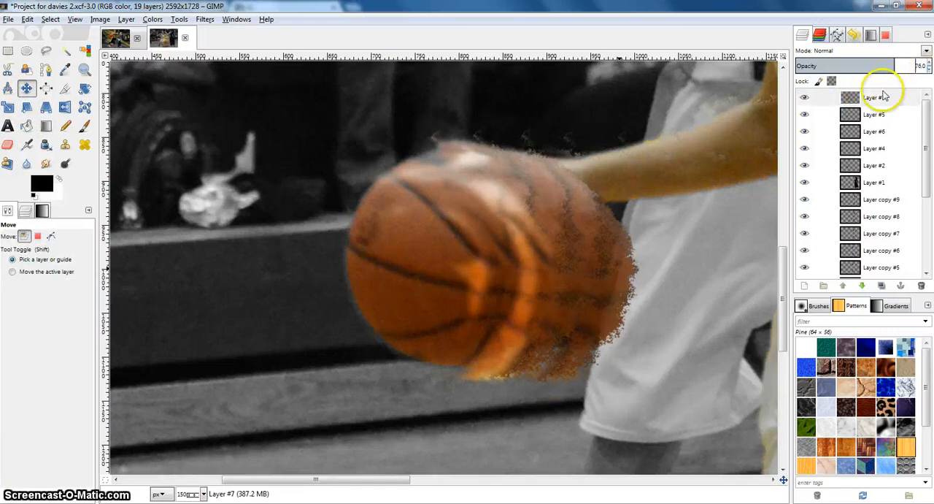
Step: Add a copy of Layer #7 at 68 opacity, shifted about 27 px right and 17 px down along the basketball trail
{"action": "left_click", "coordinate": [865, 92]}
{"action": "right_click", "coordinate": [864, 96]}
{"action": "left_click", "coordinate": [808, 158]}
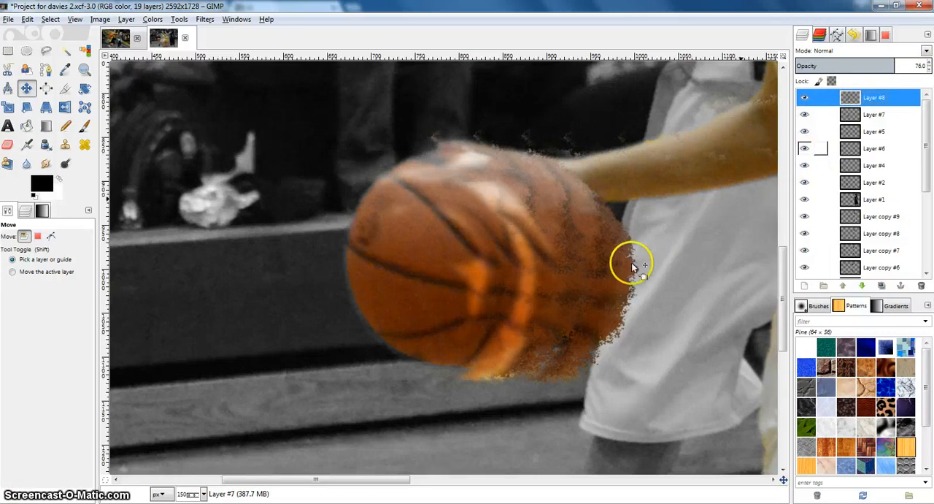
{"action": "left_click_drag", "start_coordinate": [608, 270], "coordinate": [643, 291]}
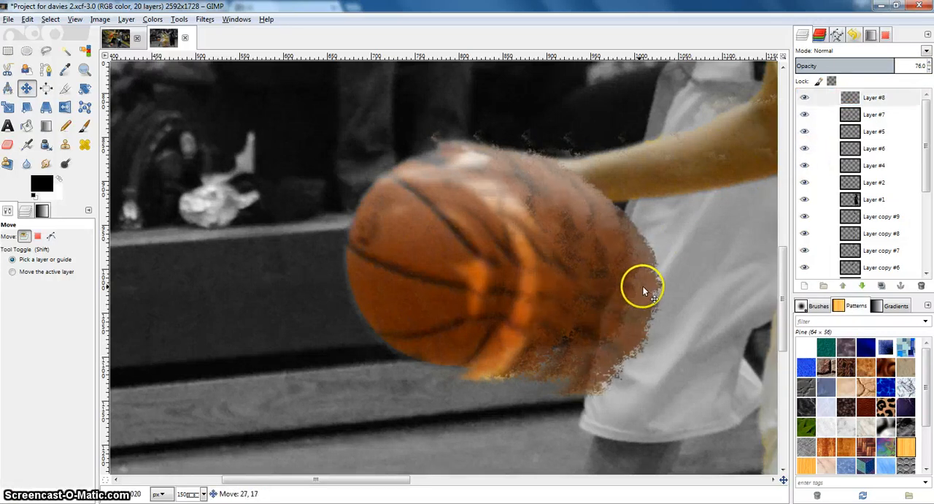
{"action": "left_click", "coordinate": [851, 94]}
{"action": "left_click", "coordinate": [929, 69]}
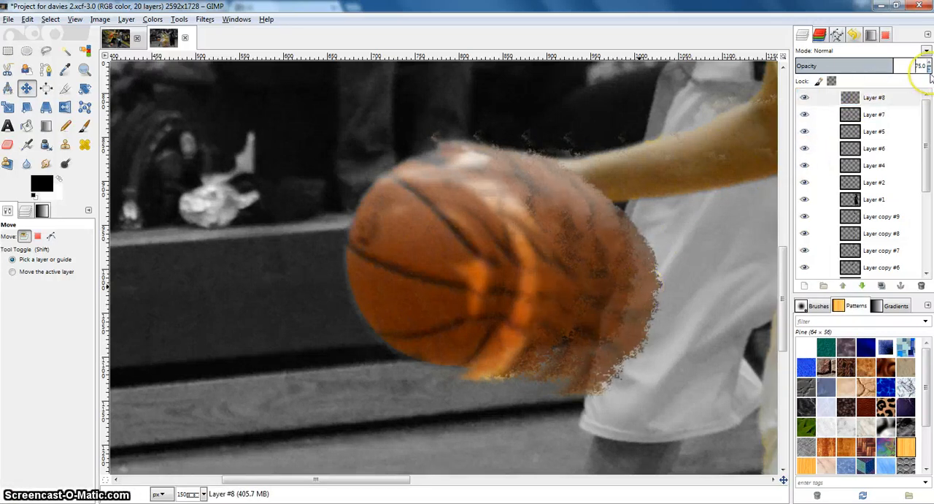
{"action": "right_click", "coordinate": [619, 303]}
{"action": "left_click", "coordinate": [649, 248]}
Step: Add a copy of Layer #8 at 56 opacity, shifted further right and slightly down over the player's shorts
{"action": "right_click", "coordinate": [850, 101]}
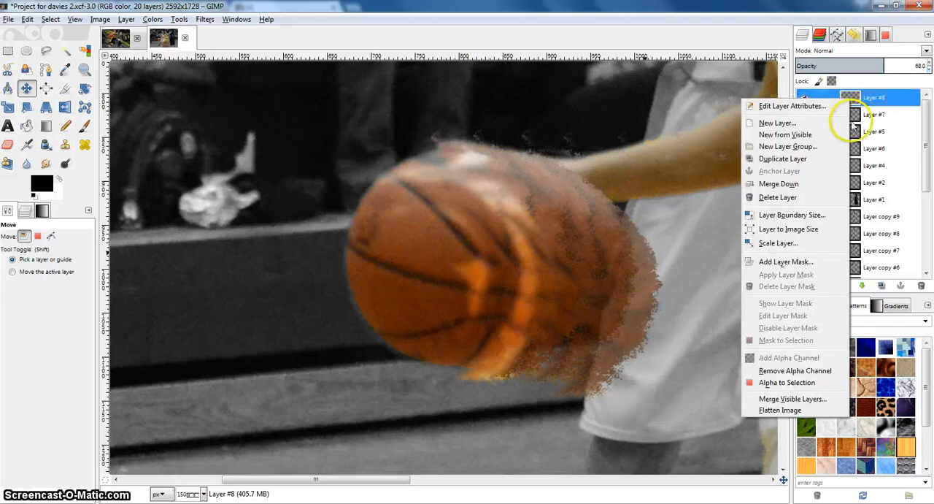
{"action": "left_click", "coordinate": [792, 167]}
{"action": "left_click_drag", "start_coordinate": [635, 297], "coordinate": [663, 310]}
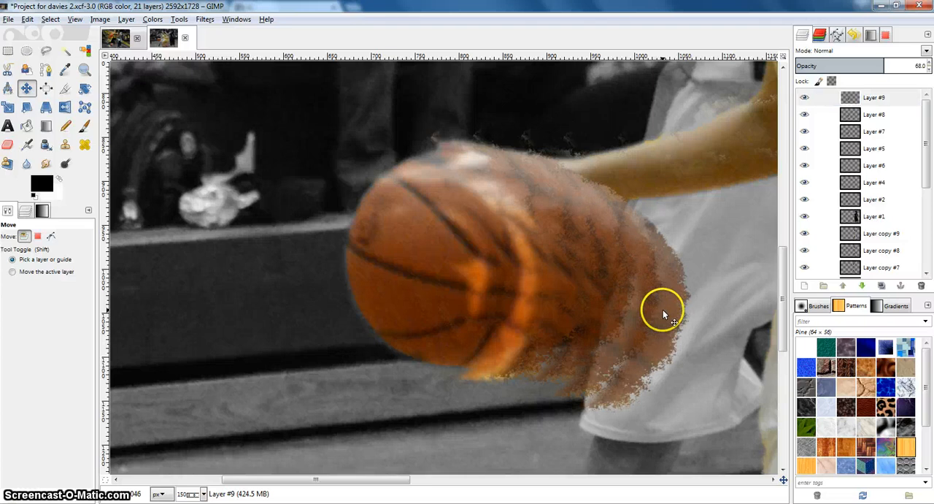
{"action": "left_click", "coordinate": [929, 69]}
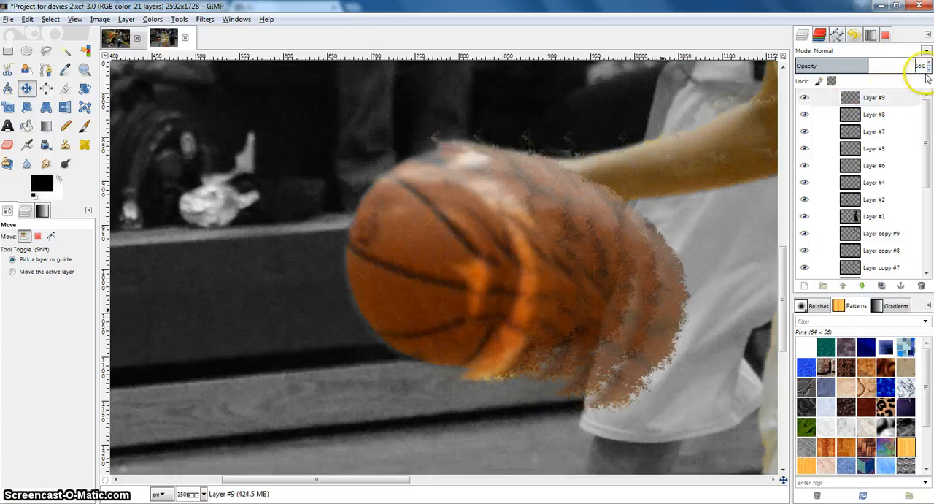